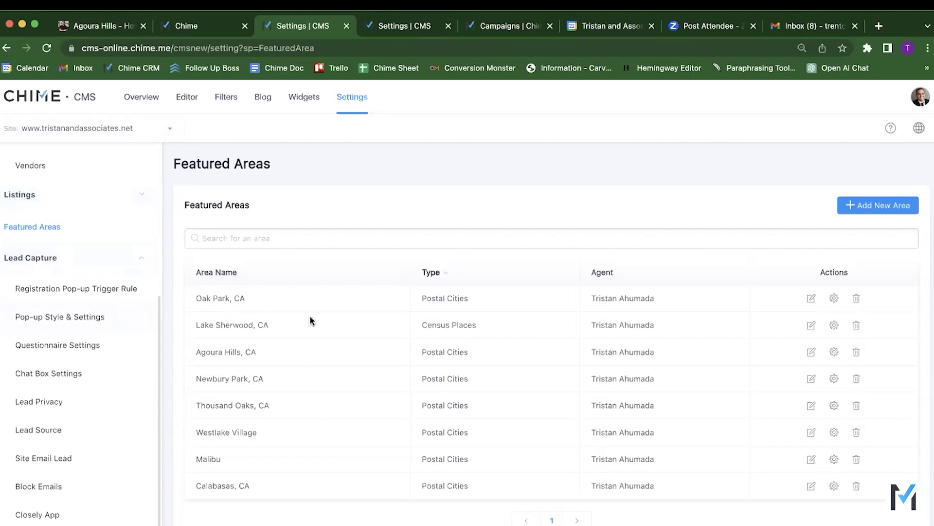
Step: Glance at the live Agoura Hills neighborhood page, then open the Registration Pop-up Trigger Rule settings under Lead Capture
left_click(83, 25)
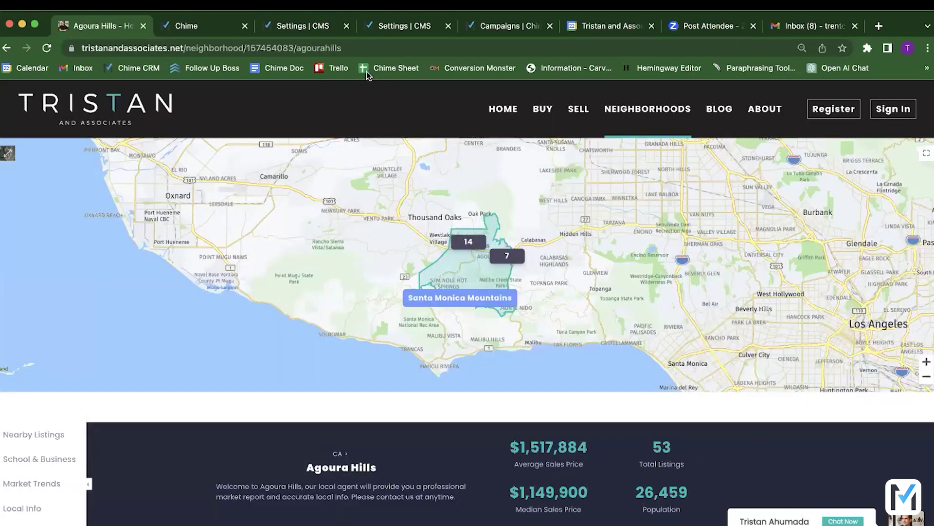
left_click(287, 24)
left_click(56, 288)
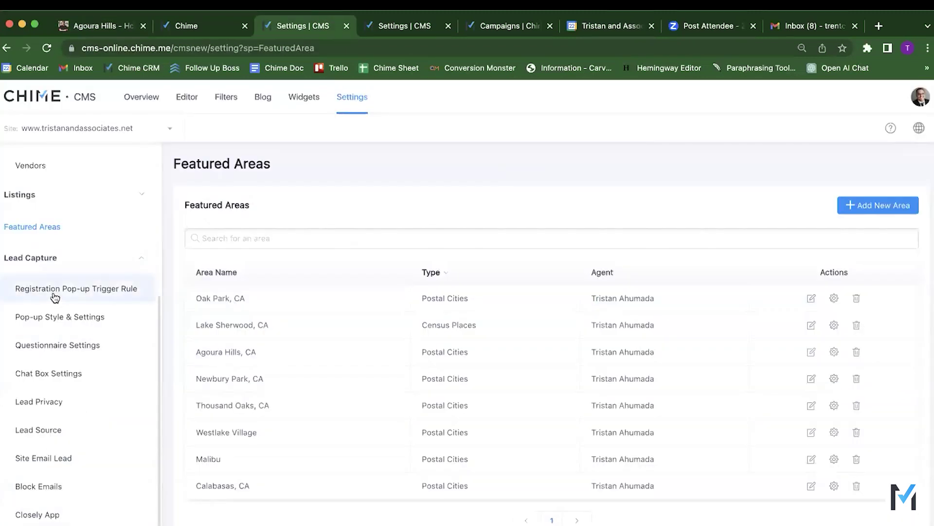
scroll(310, 296, "down", 1)
scroll(310, 298, "up", 1)
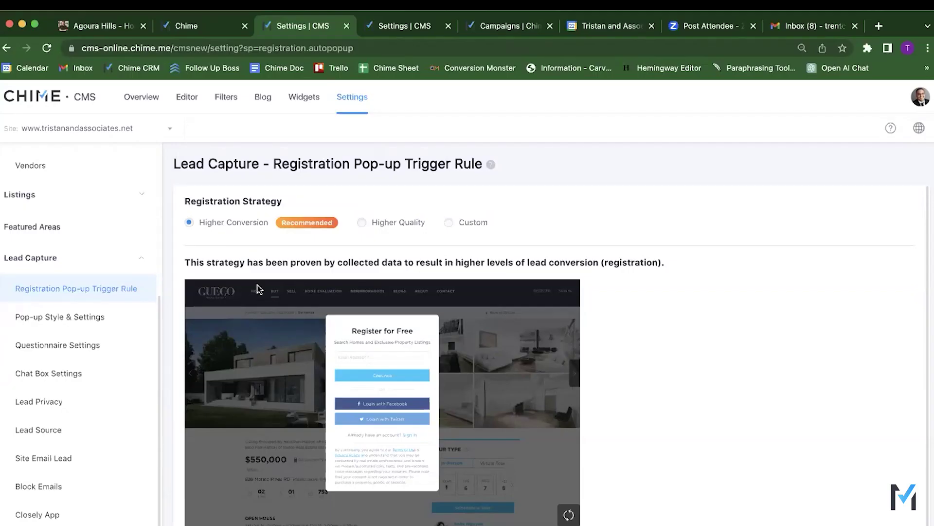
Step: Switch the registration strategy to Custom to view its trigger options, then set it back to Higher Conversion
scroll(258, 289, "down", 2)
left_click(456, 225)
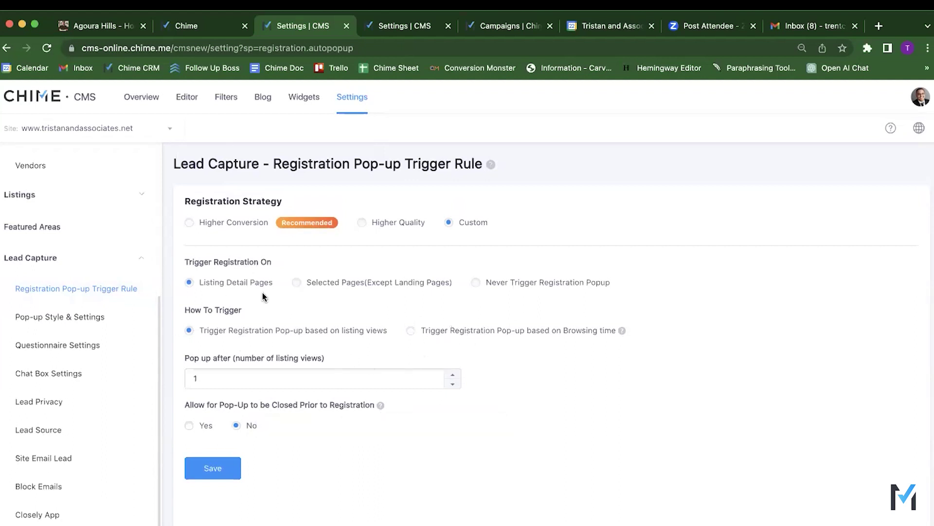
left_click(89, 318)
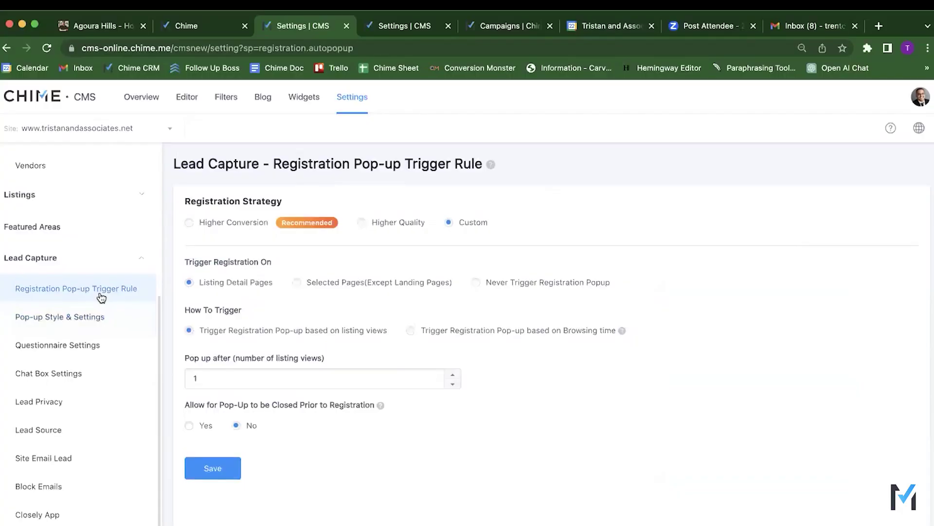
left_click(226, 228)
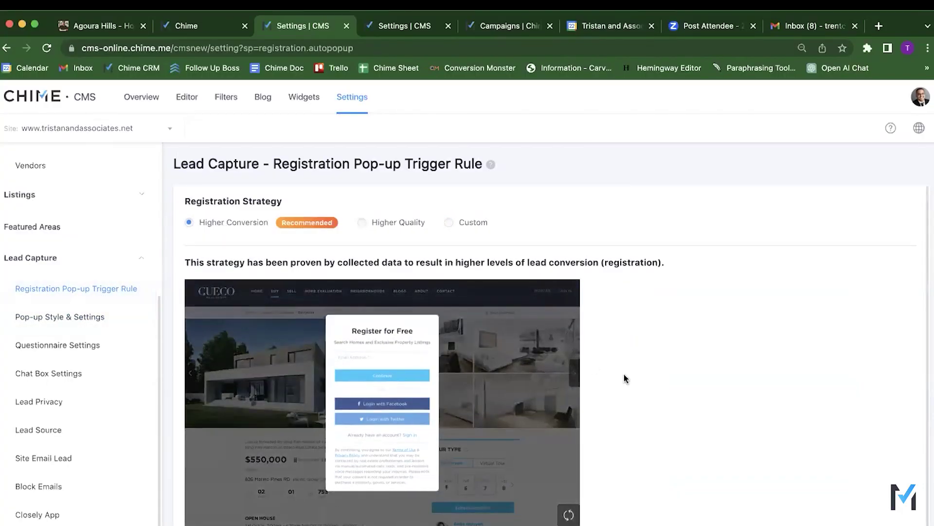
scroll(627, 380, "down", 1)
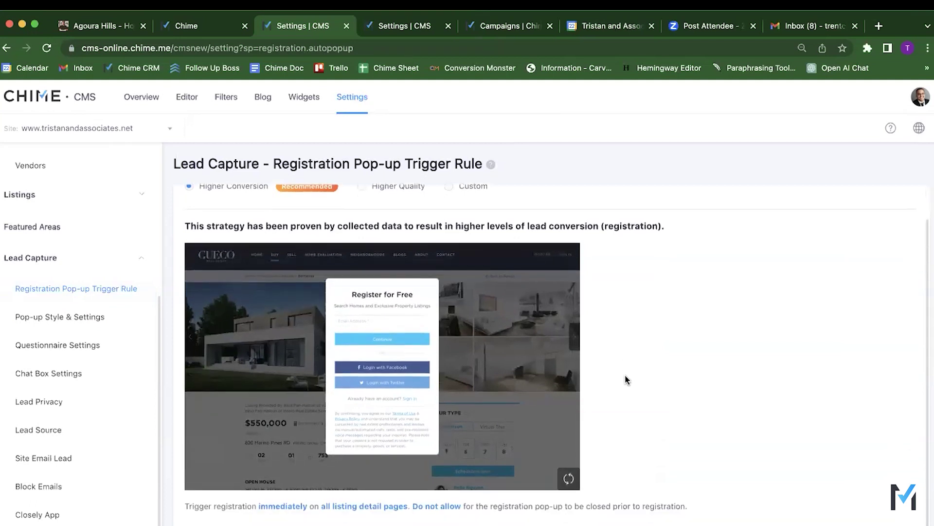
scroll(334, 434, "down", 1)
Step: In the Pop-up Style & Settings, set the style to One Step Column and turn off Google third-party registration
left_click(97, 317)
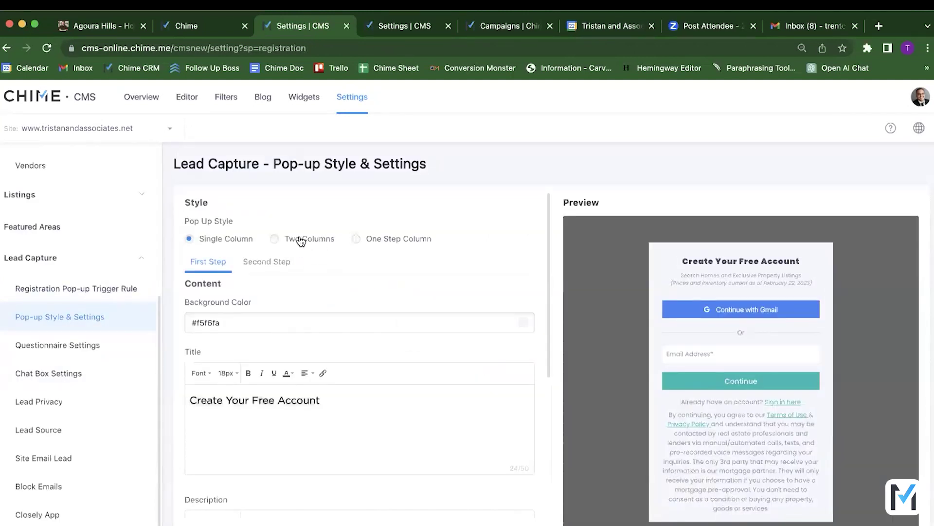
left_click(380, 239)
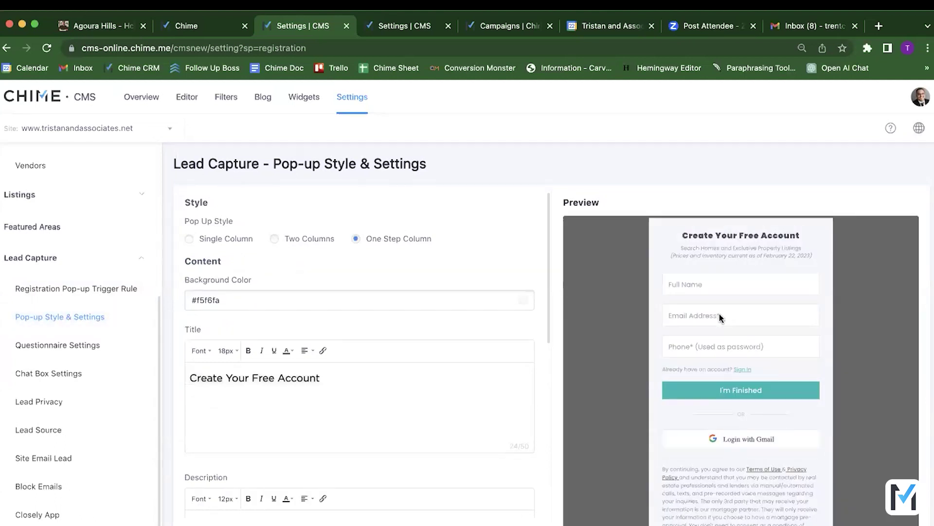
scroll(689, 294, "down", 1)
scroll(456, 301, "down", 8)
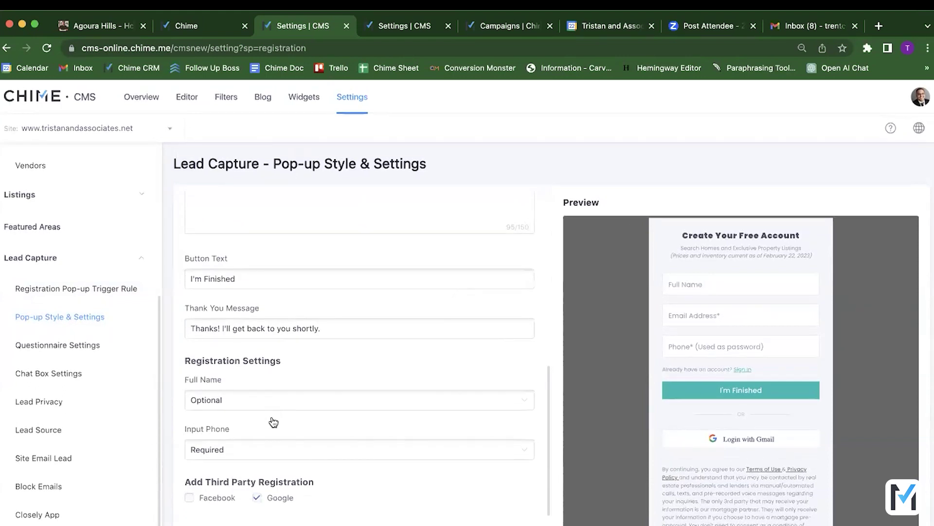
left_click(262, 497)
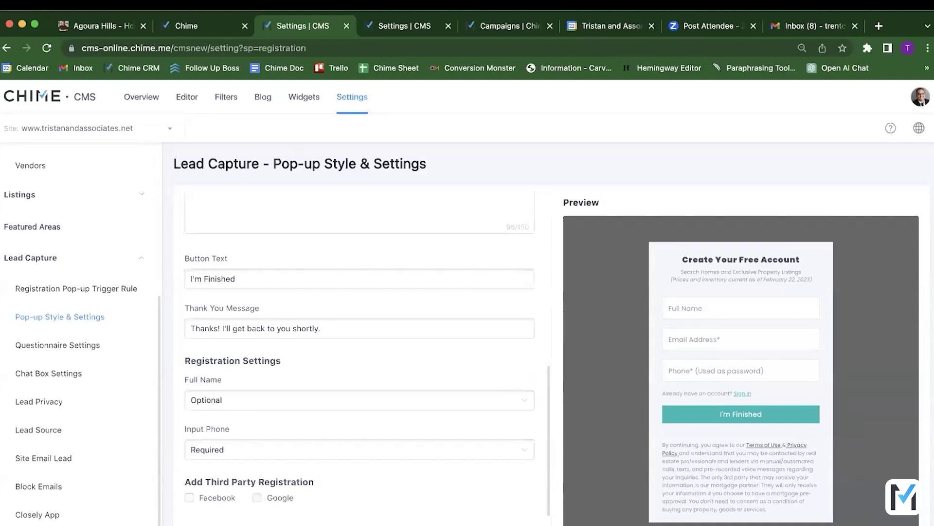
Step: Open the Questionnaire Settings and review the buyer question list
left_click(72, 345)
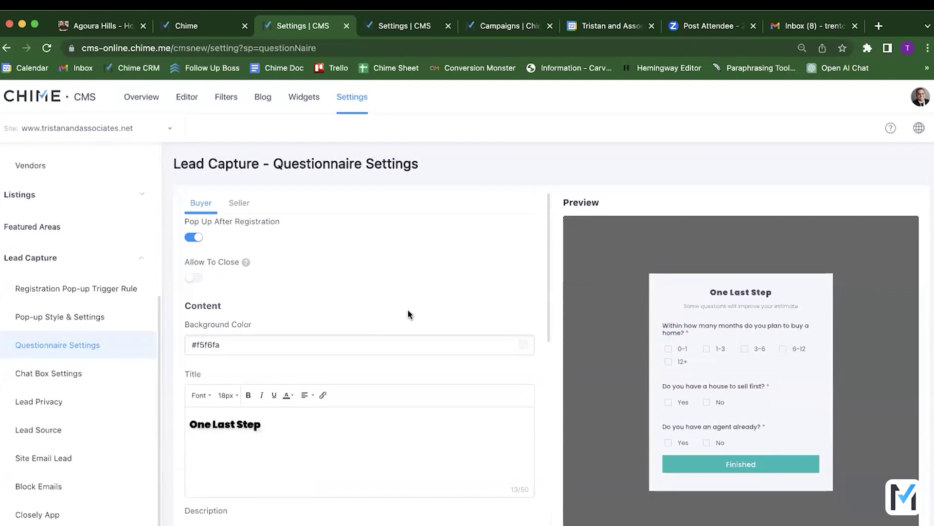
scroll(408, 313, "down", 8)
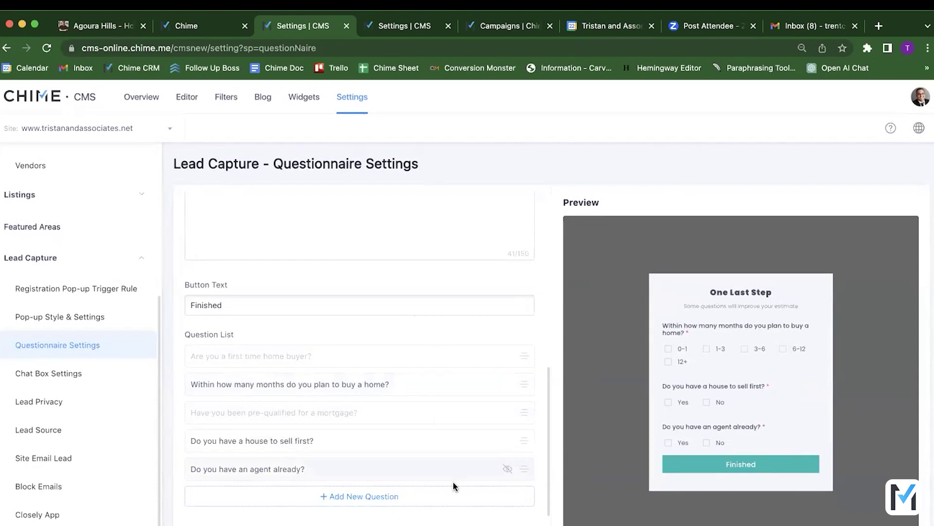
left_click(392, 504)
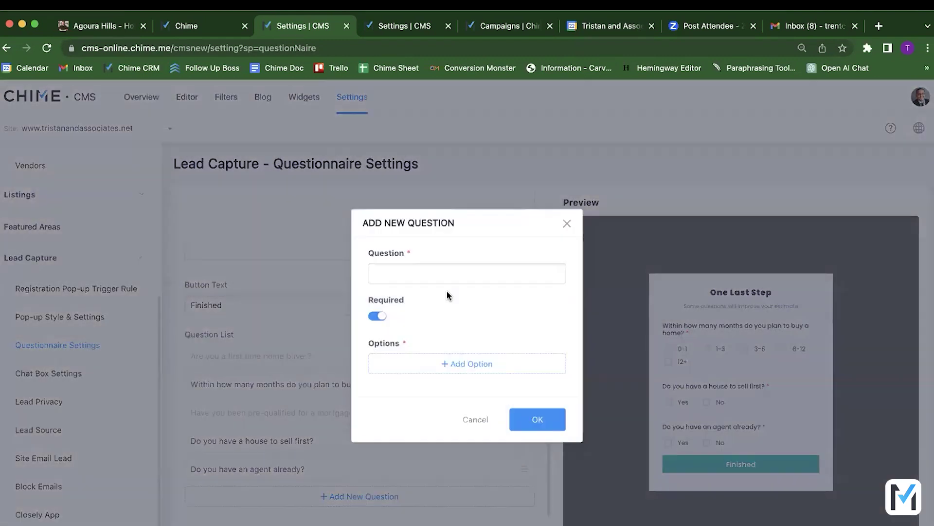
left_click(465, 363)
left_click(565, 248)
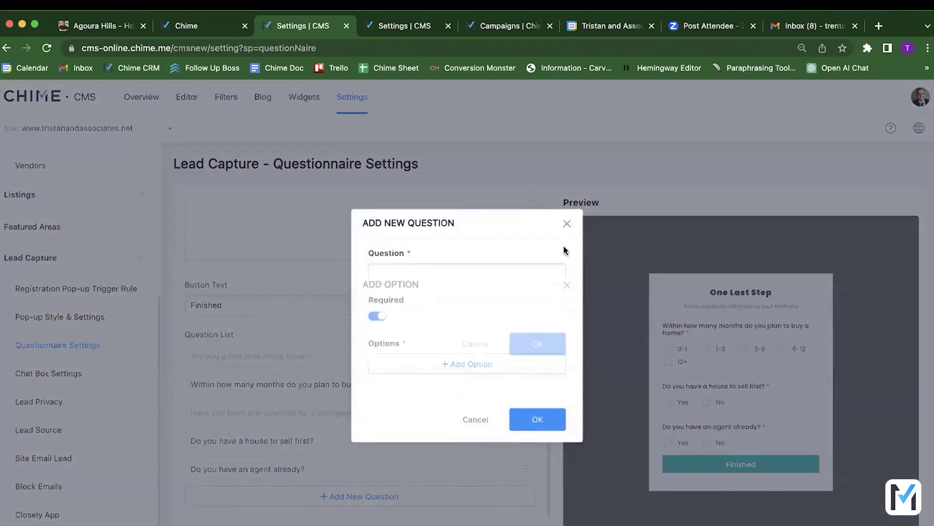
left_click(567, 224)
Step: Enable the question "Are you a first time home buyer?" in the buyer questionnaire and hide it again
left_click(509, 357)
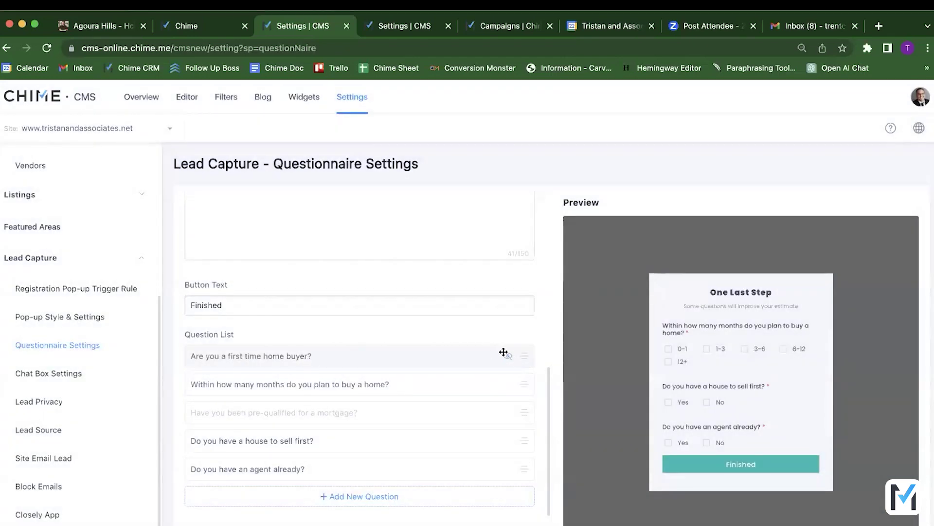
left_click(508, 356)
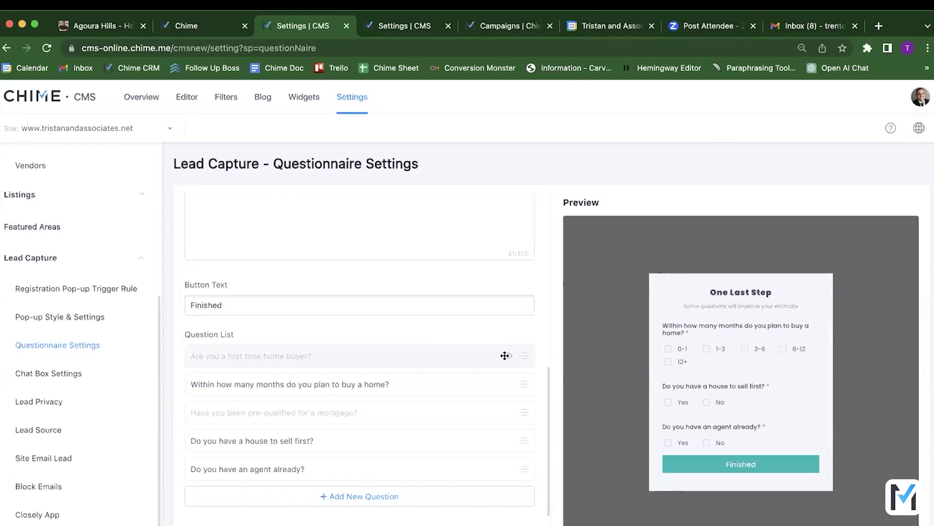
Step: View the seller questionnaire's settings and return to the buyer questionnaire
scroll(309, 319, "up", 10)
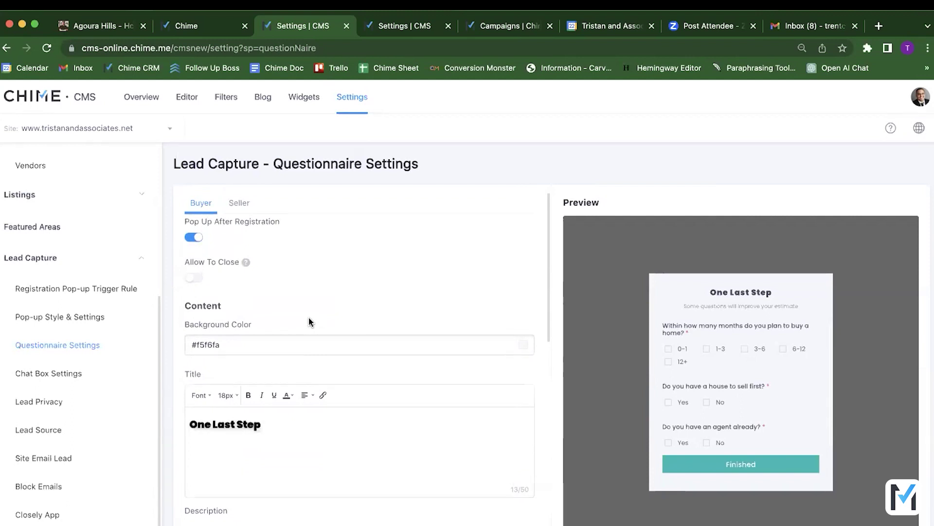
left_click(240, 204)
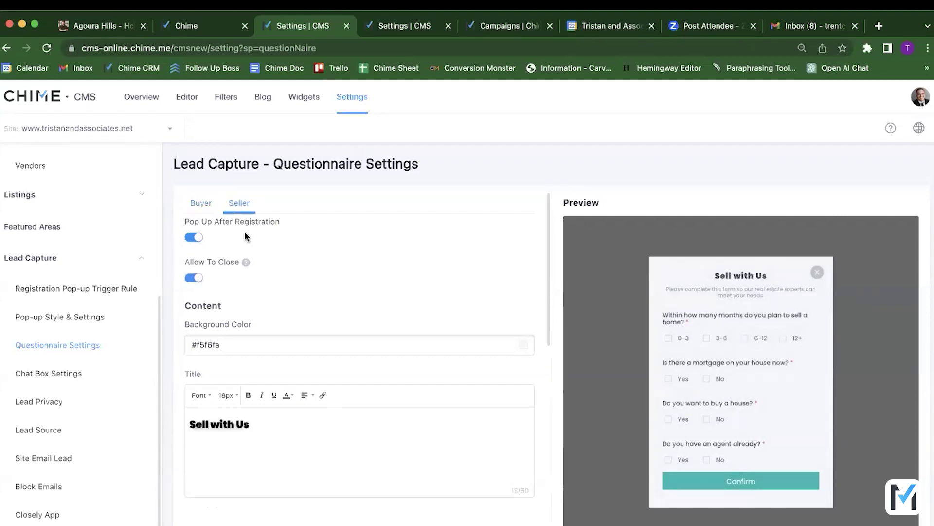
left_click(200, 205)
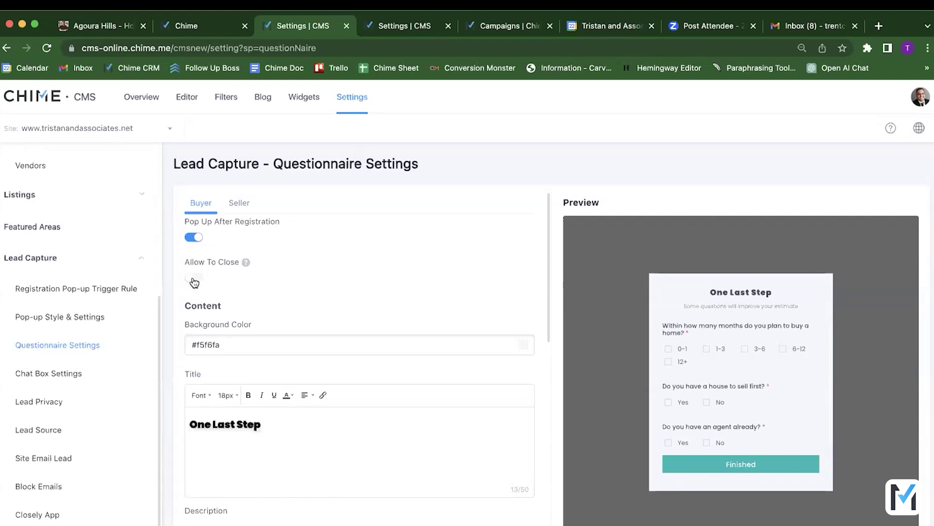
Step: Open the Chat Box Settings, then bring up the Chat Now contact form on the live Agoura Hills page
left_click(69, 374)
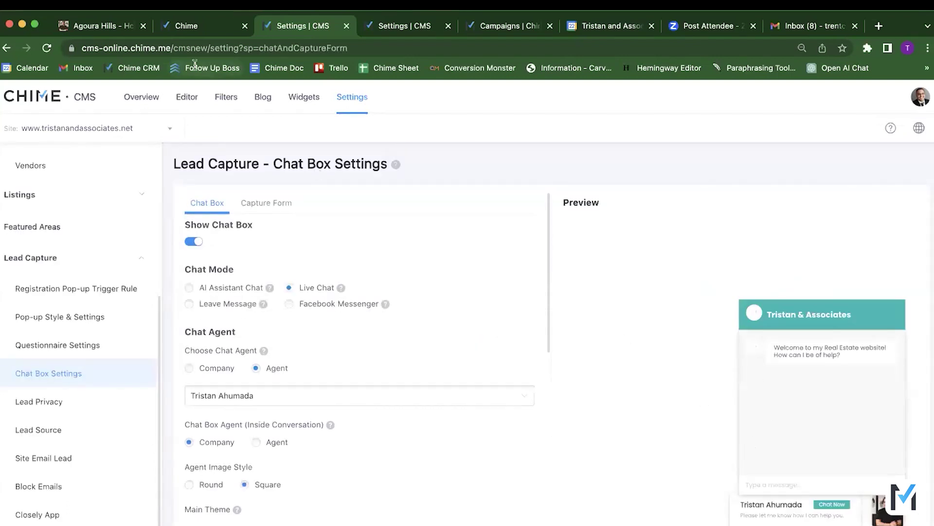
left_click(113, 35)
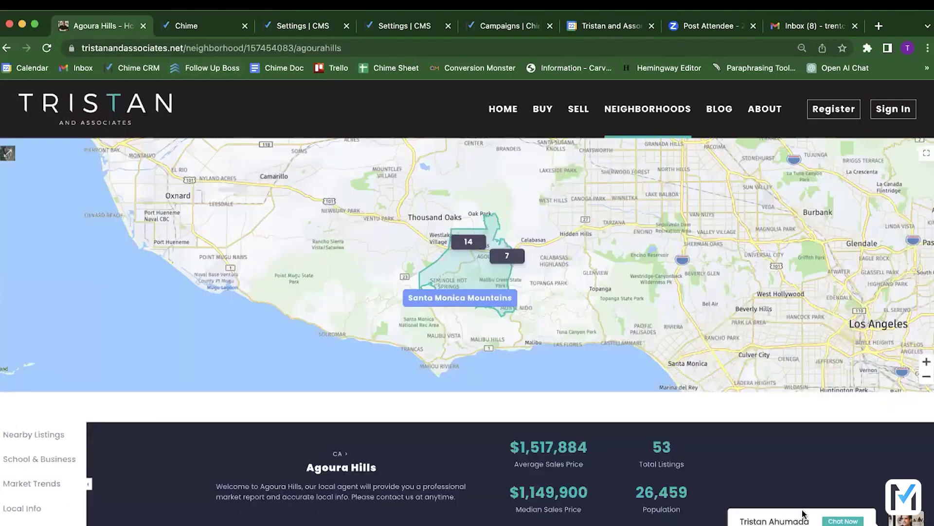
left_click(839, 521)
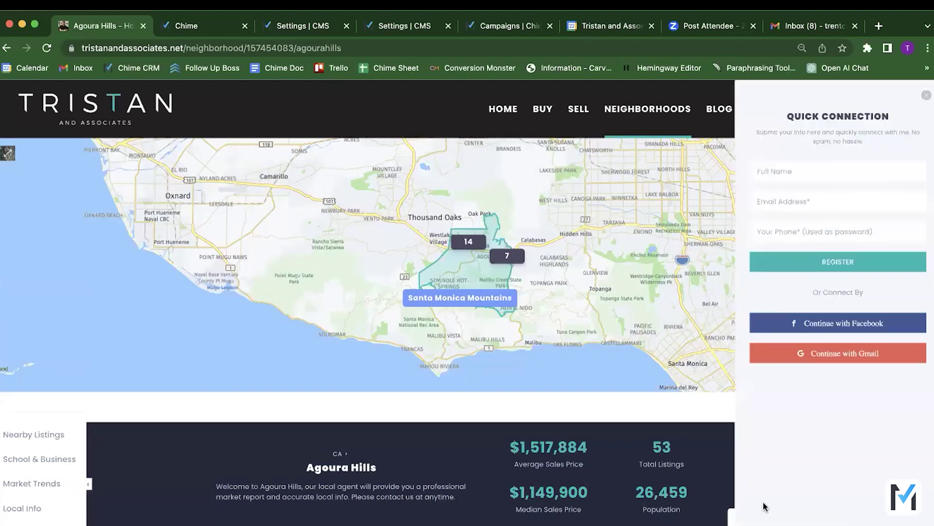
Step: Return to the Chat Box Settings and review the chat mode, the available chat agents, the theme and the bubble design options
left_click(301, 28)
scroll(375, 317, "down", 1)
scroll(375, 316, "up", 1)
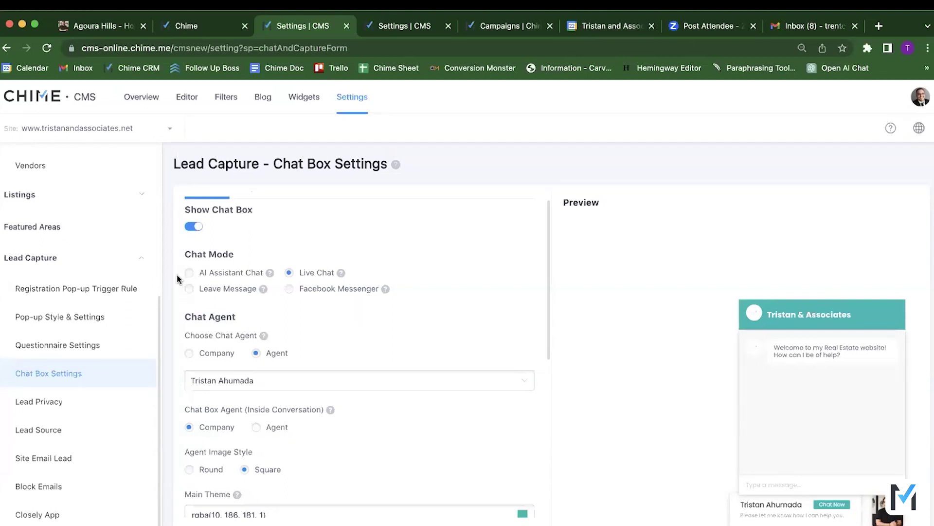
mouse_move(341, 277)
scroll(438, 336, "down", 1)
left_click(496, 359)
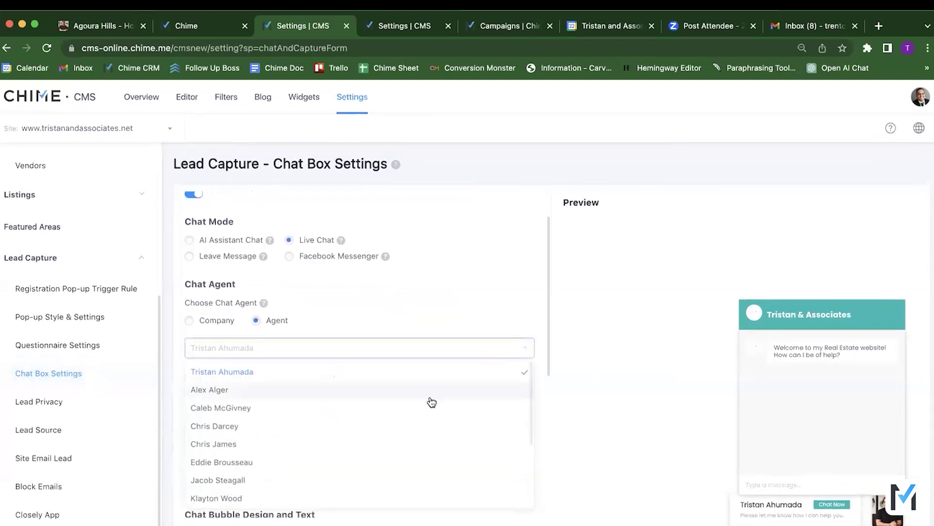
left_click(660, 407)
scroll(525, 416, "down", 4)
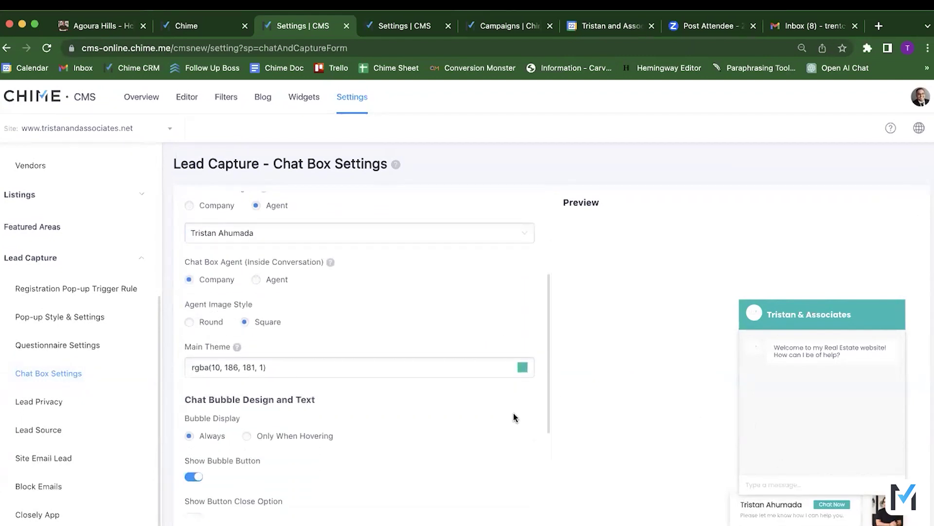
scroll(513, 417, "down", 5)
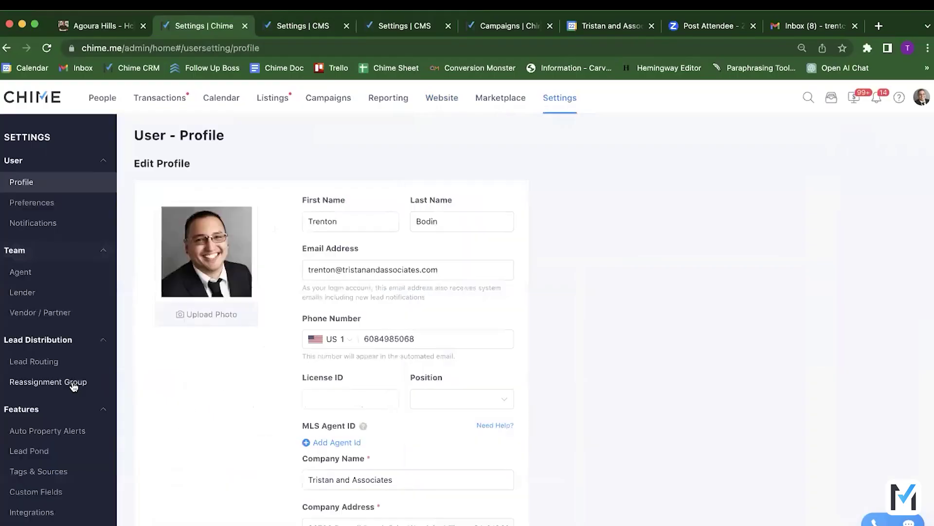
Step: In the CRM's own settings, open the AI Assistant feature page and review its usage and settings
scroll(73, 381, "down", 6)
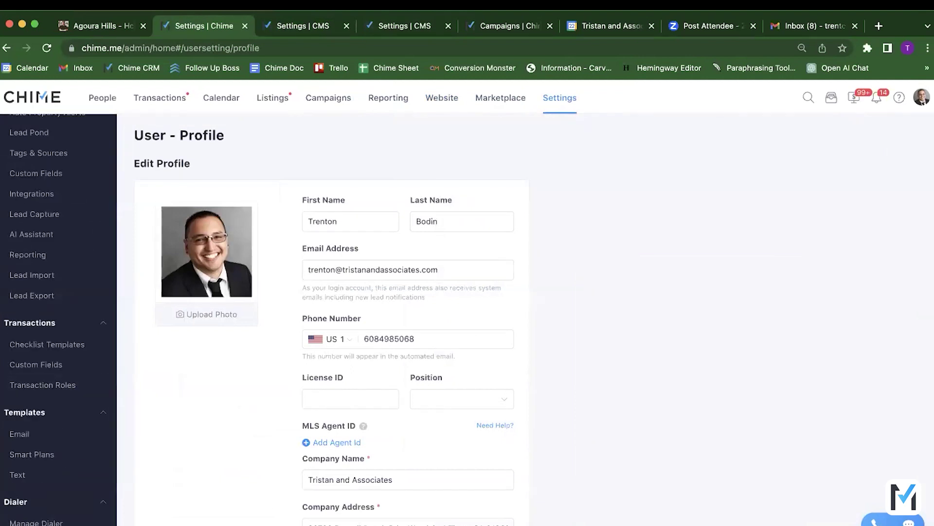
scroll(43, 358, "up", 3)
left_click(44, 351)
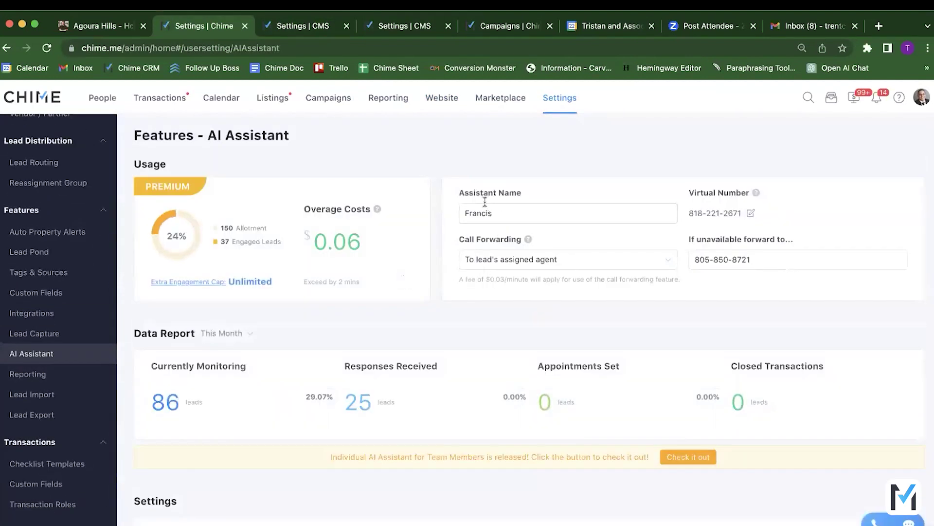
scroll(555, 372, "down", 10)
scroll(512, 182, "up", 10)
Step: Go back to the website's Chat Box Settings, view the Capture Form content, and return to the Chat Box options
left_click(389, 34)
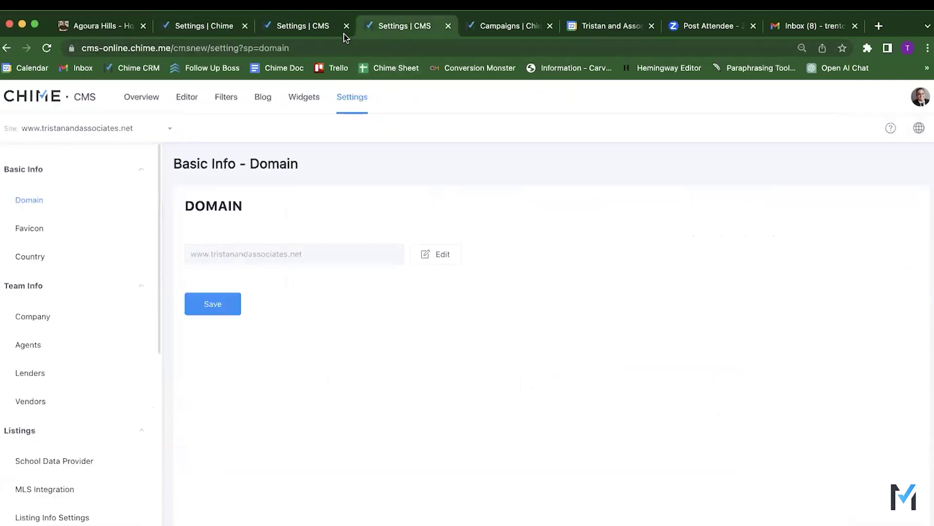
left_click(314, 31)
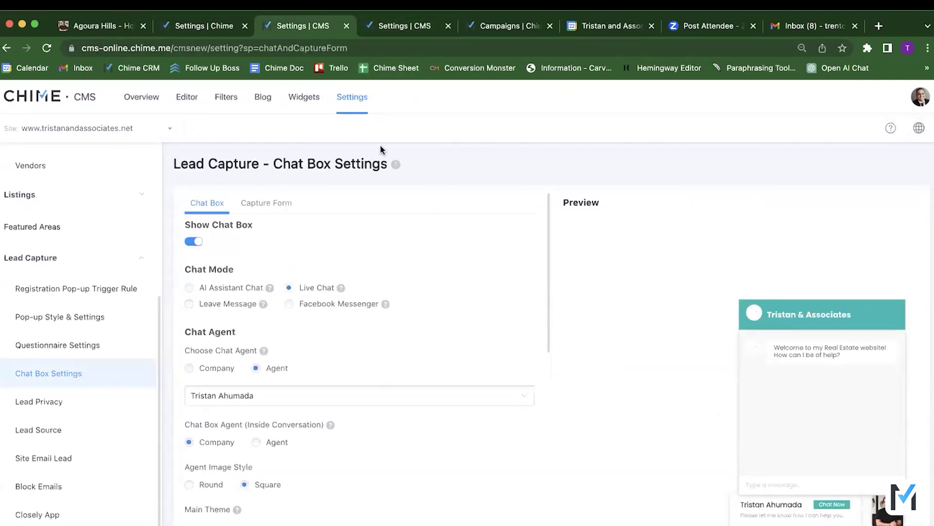
left_click(268, 207)
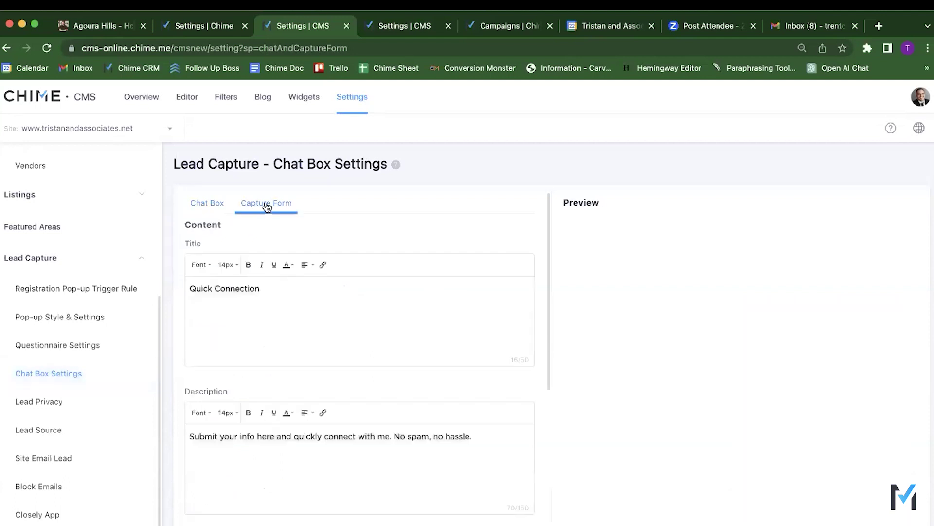
left_click(205, 205)
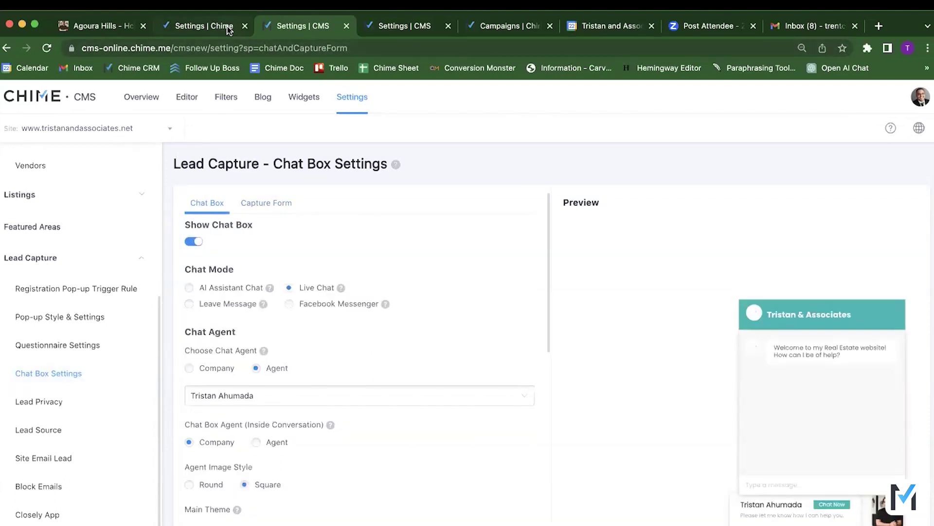
Step: Inspect the name and email fields of the Quick Connection form on the live site, then return to the CMS settings
left_click(107, 26)
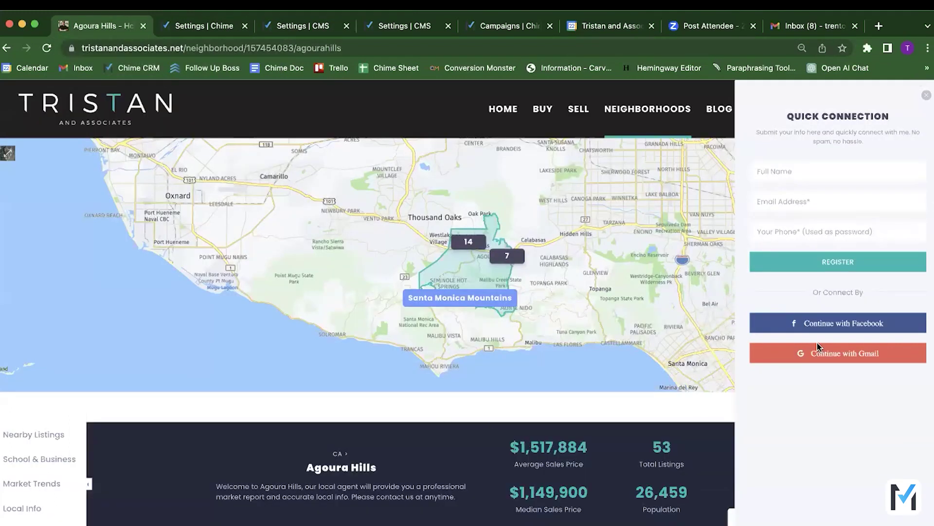
left_click(813, 173)
left_click(772, 198)
left_click(277, 30)
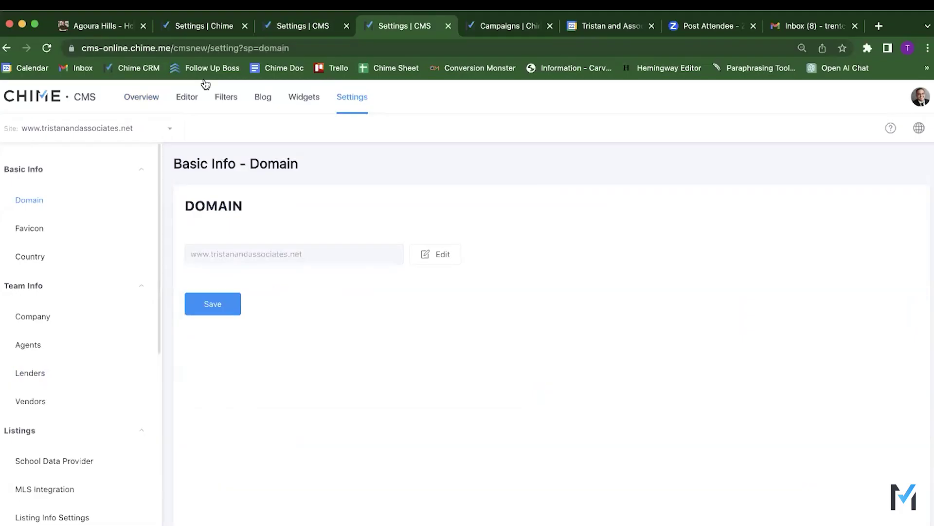
Step: Go back to the Chat Box Settings page and review the site's Lead Privacy and Lead Source settings
left_click(130, 98)
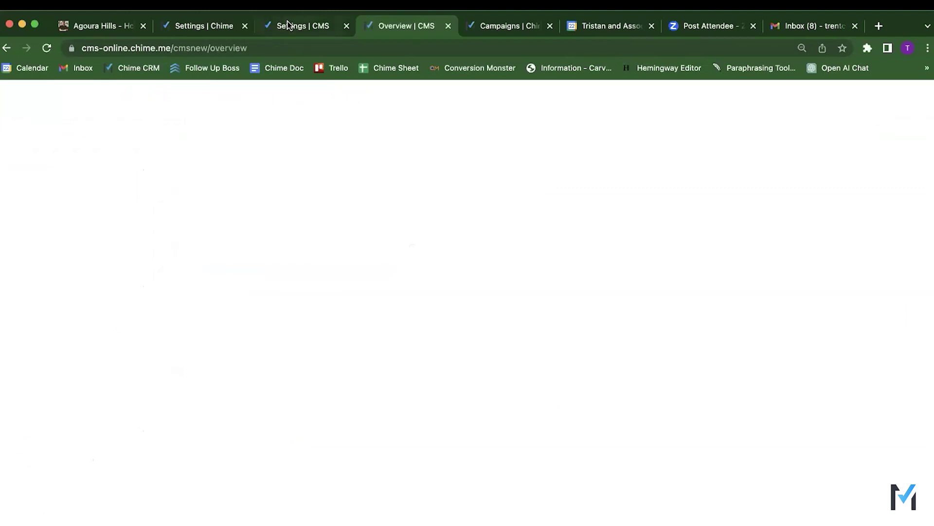
left_click(289, 26)
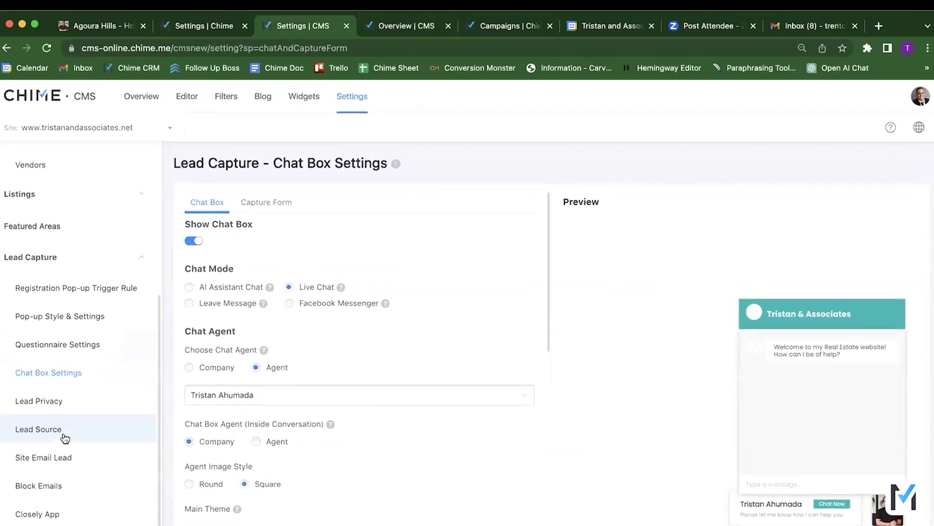
left_click(84, 409)
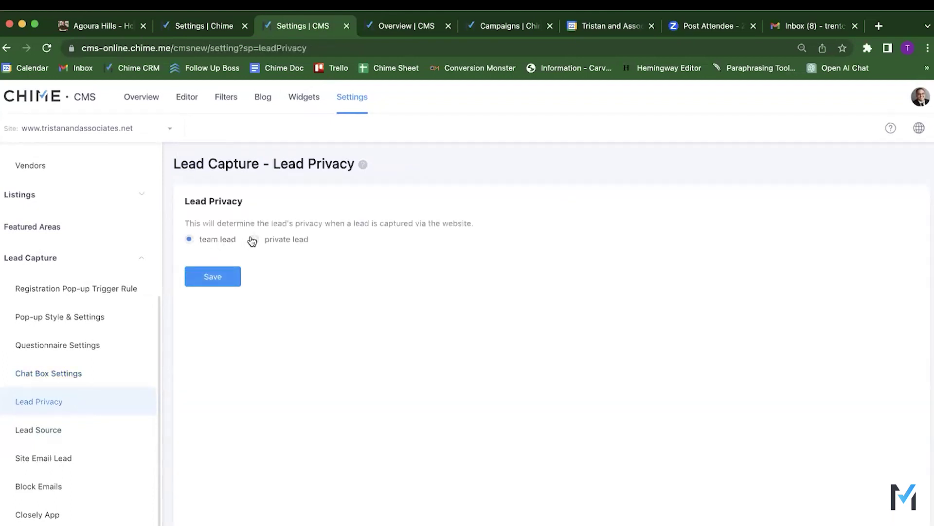
left_click(69, 439)
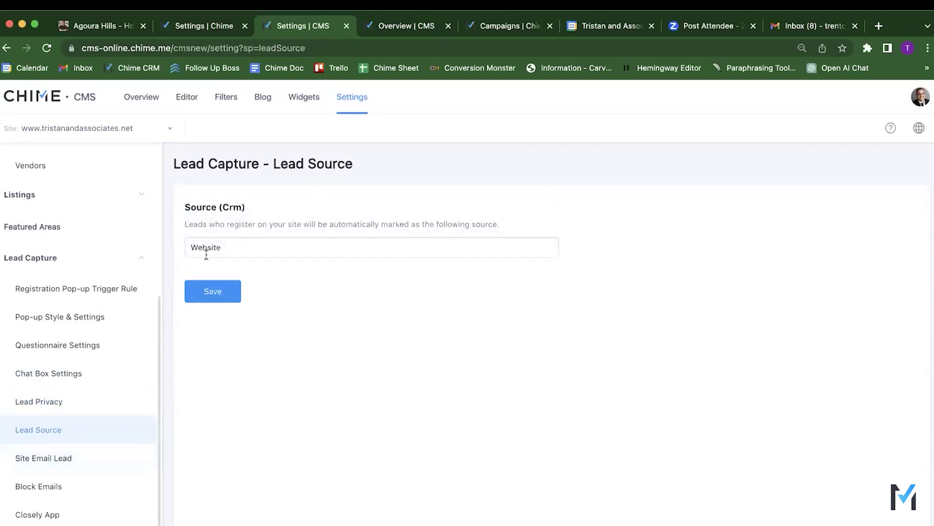
double_click(227, 247)
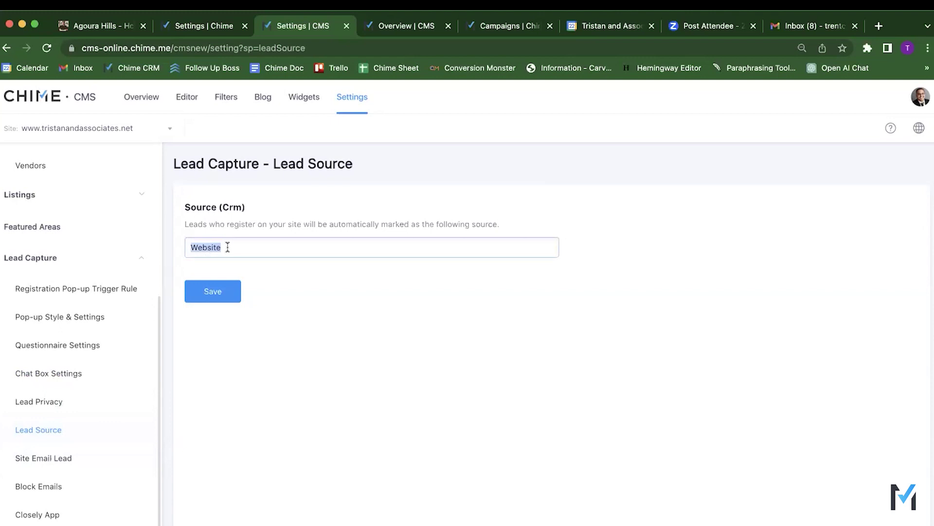
Step: Go through the Site Email Lead, Block Emails and Closely App settings under Lead Capture
left_click(79, 460)
left_click(82, 498)
left_click(81, 517)
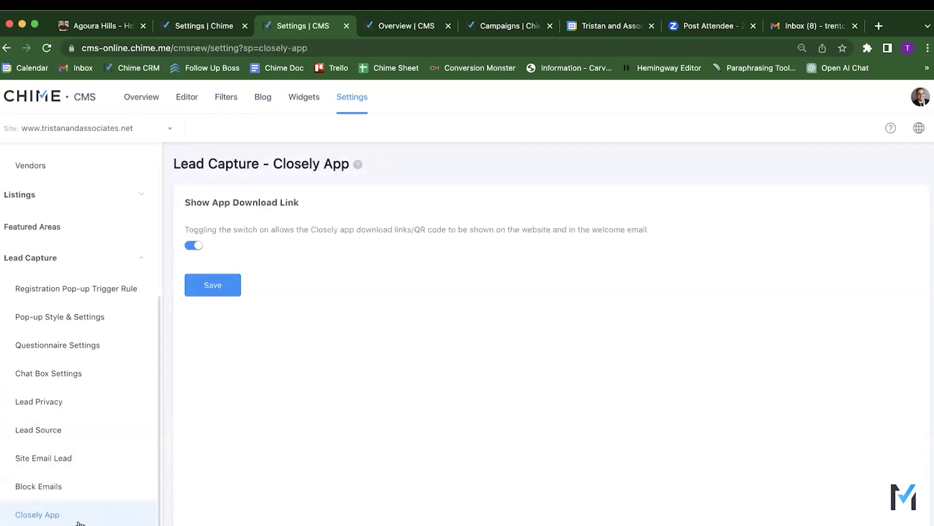
Step: Open the site's Integrations under Tools and review the available Google and Facebook marketing integrations
scroll(78, 515, "down", 3)
left_click(75, 490)
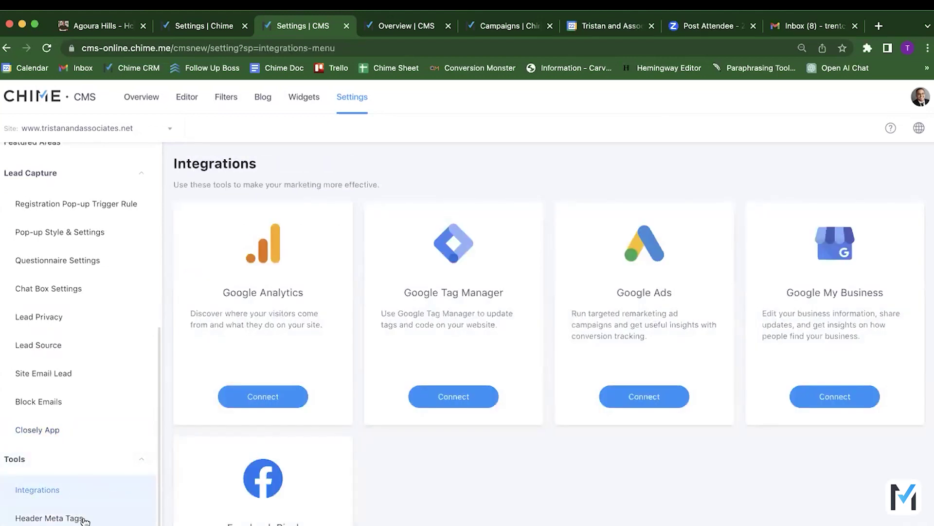
scroll(262, 333, "down", 2)
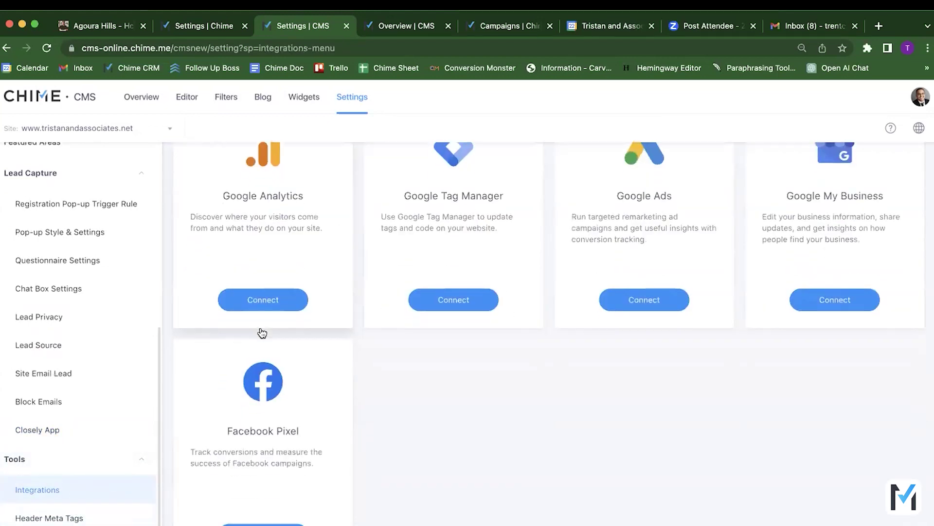
scroll(261, 331, "up", 2)
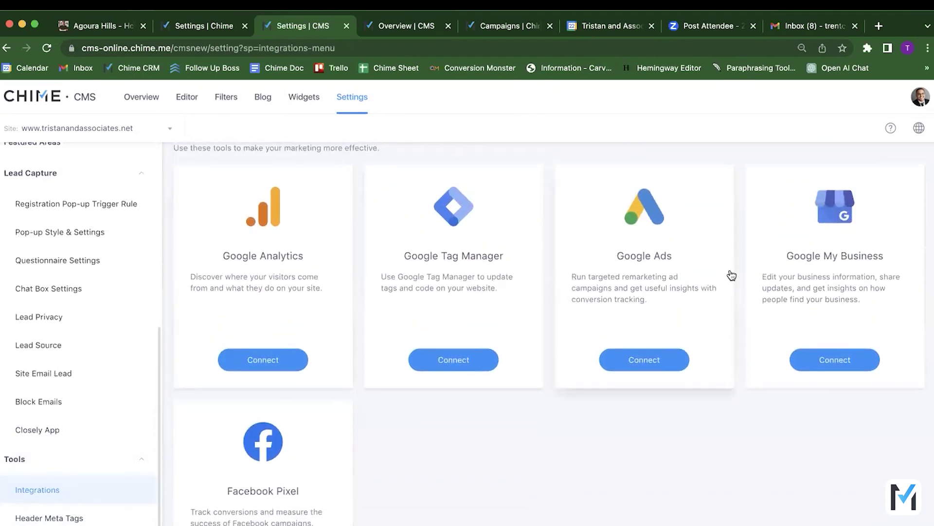
scroll(762, 304, "down", 2)
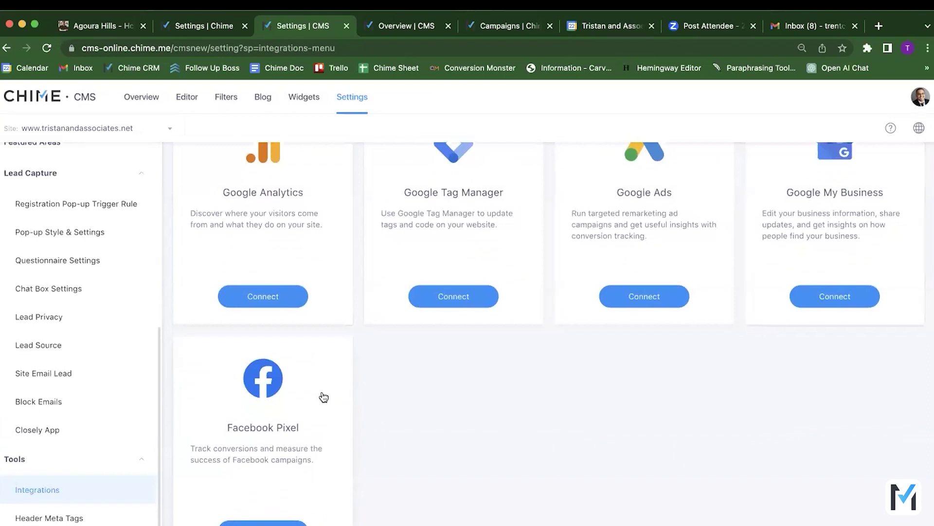
Step: Open the Facebook Pixel integration, inspect its Pixel ID field, and return to the Integrations overview
left_click(263, 522)
left_click(341, 406)
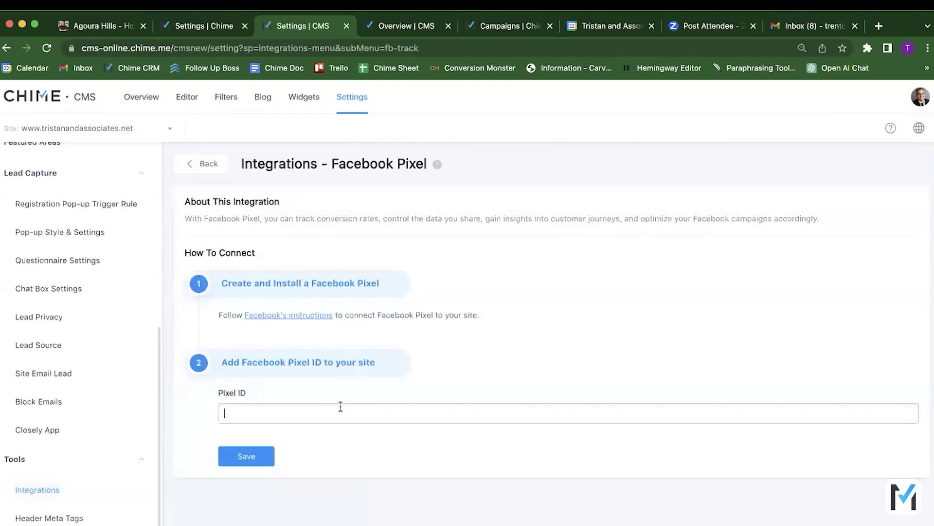
left_click(197, 164)
scroll(100, 249, "up", 6)
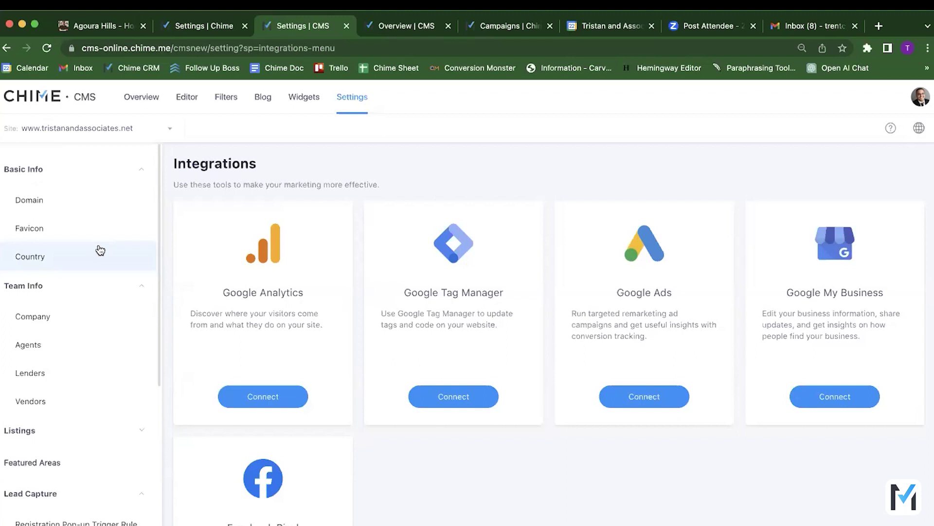
Step: Open the site's page Editor and look through the default templates in the Style settings
left_click(188, 98)
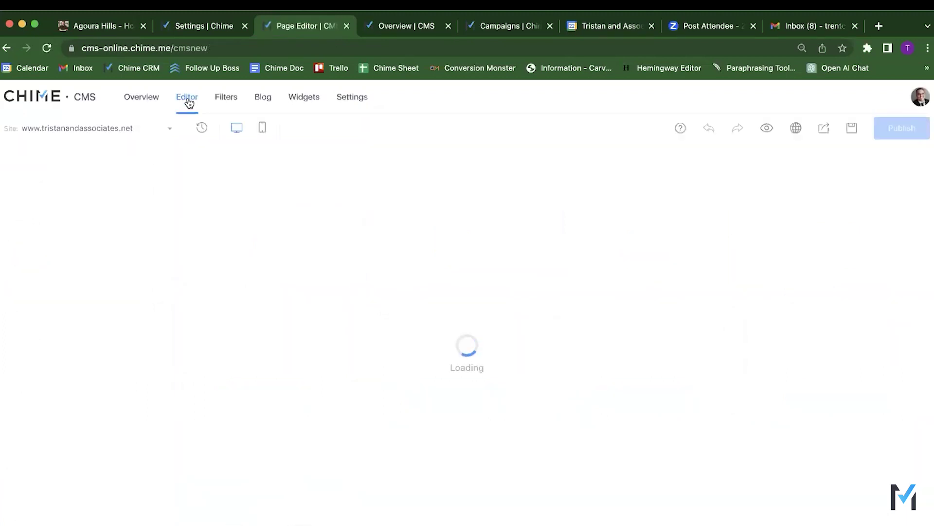
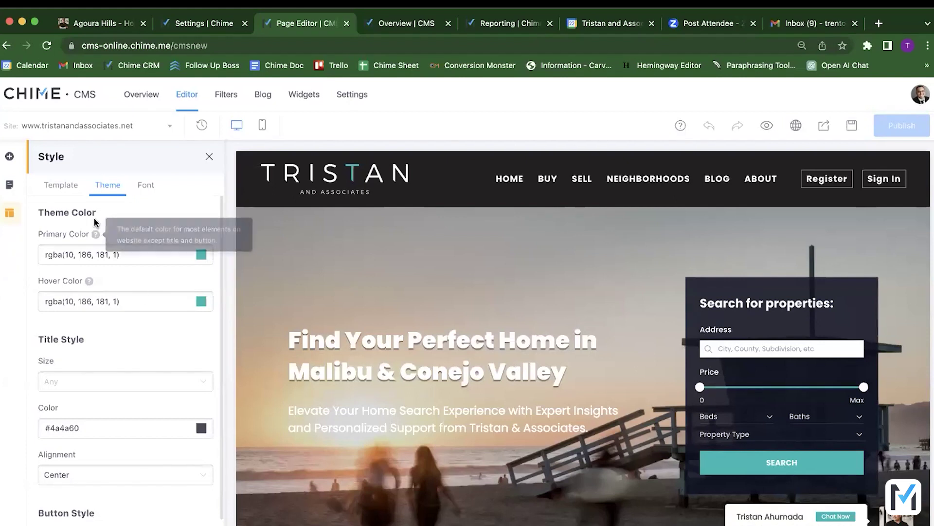
left_click(69, 190)
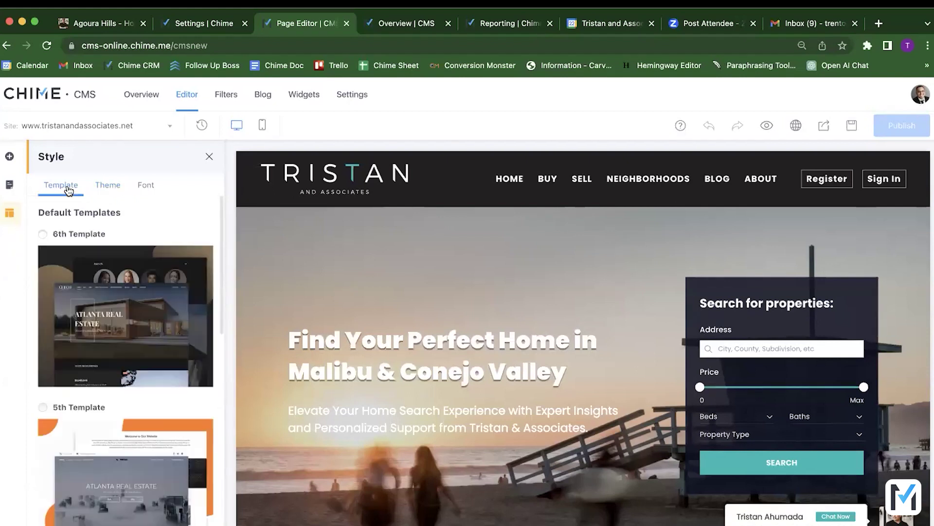
scroll(117, 355, "down", 10)
scroll(118, 355, "down", 1)
scroll(118, 355, "up", 10)
scroll(119, 356, "down", 4)
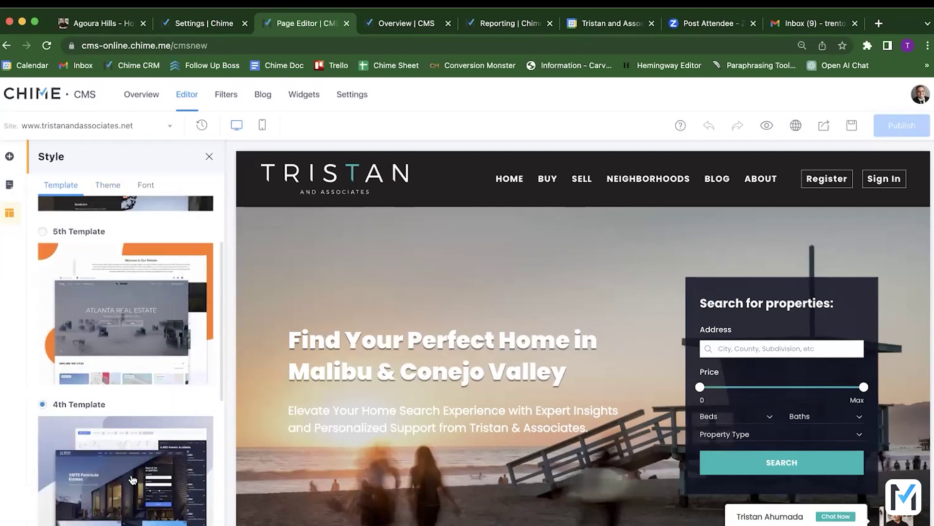
scroll(147, 476, "up", 4)
Step: Review the theme colors, title and button styles and site fonts alongside the homepage preview
left_click(112, 191)
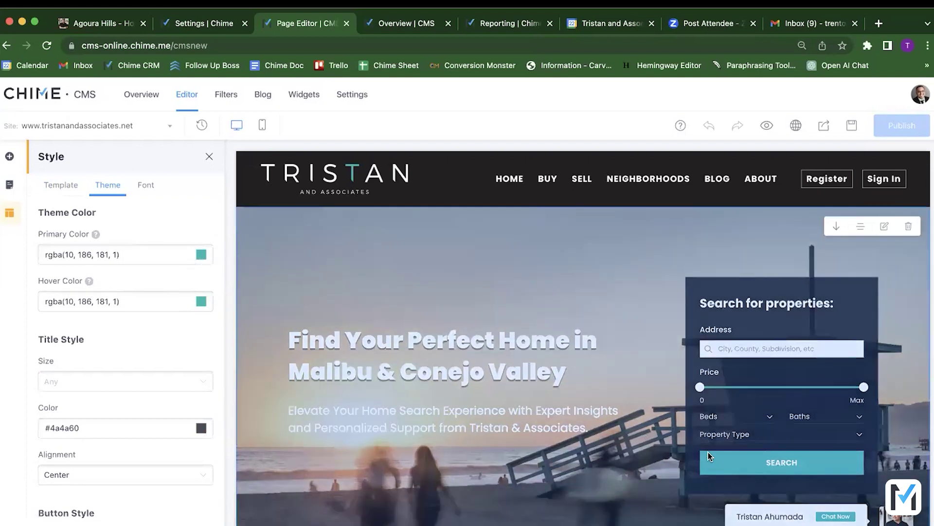
scroll(708, 452, "down", 10)
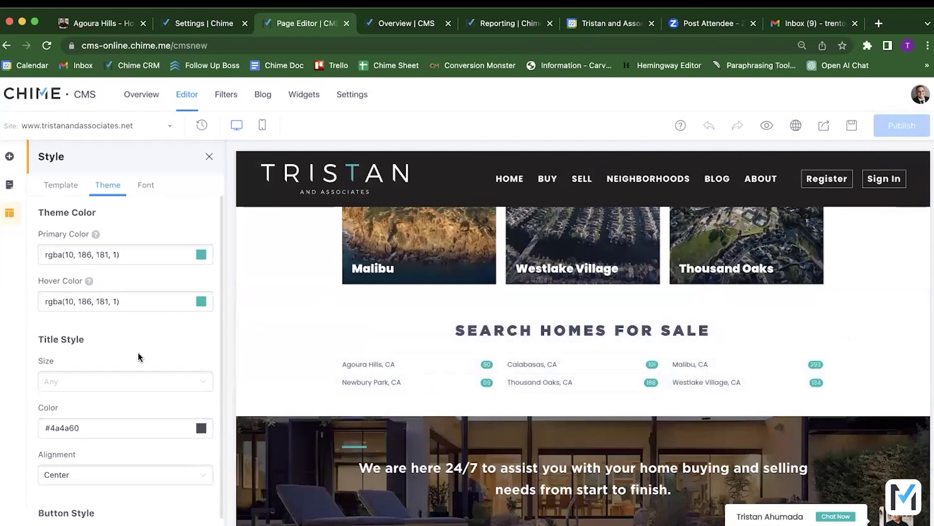
scroll(139, 357, "down", 2)
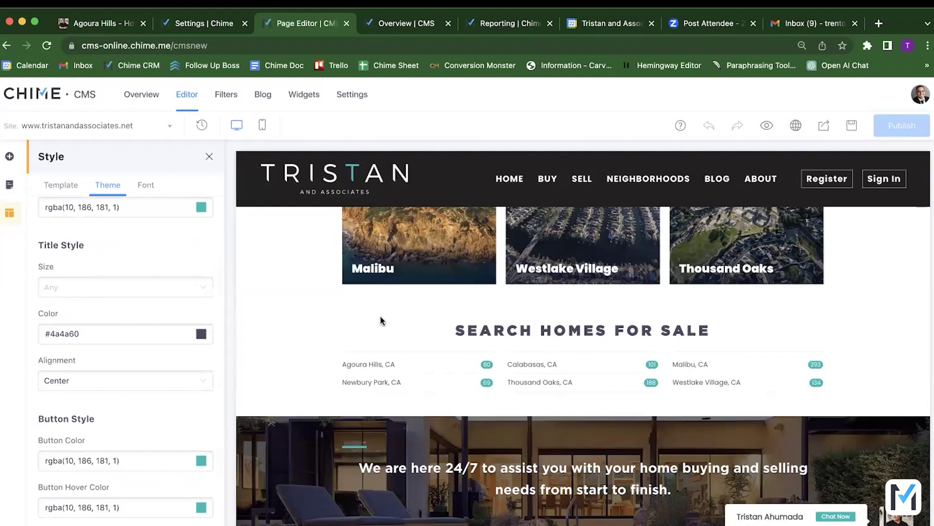
scroll(380, 319, "up", 10)
scroll(381, 319, "down", 7)
scroll(381, 319, "up", 5)
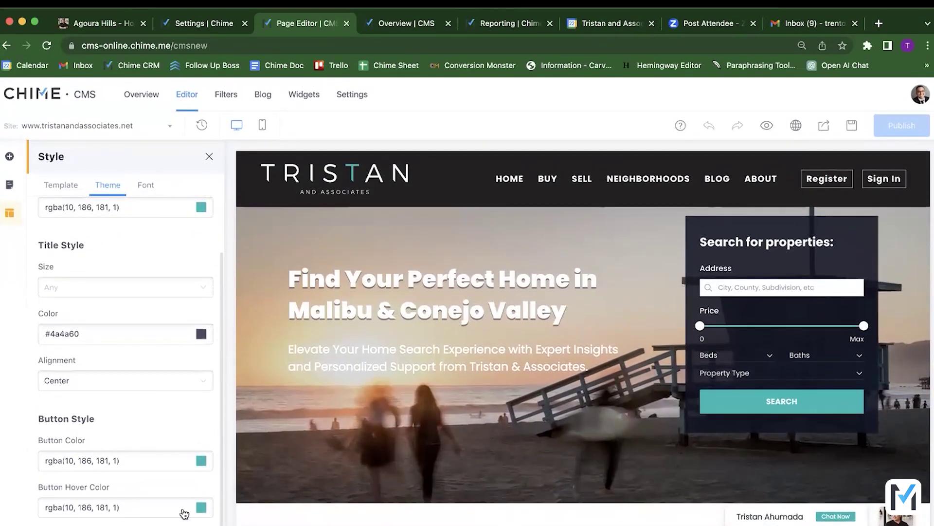
left_click(143, 191)
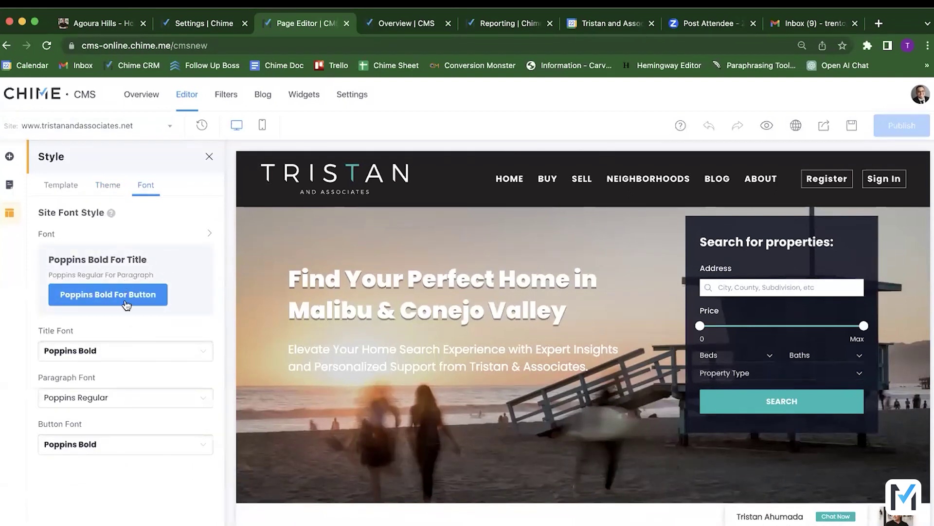
scroll(384, 328, "up", 1)
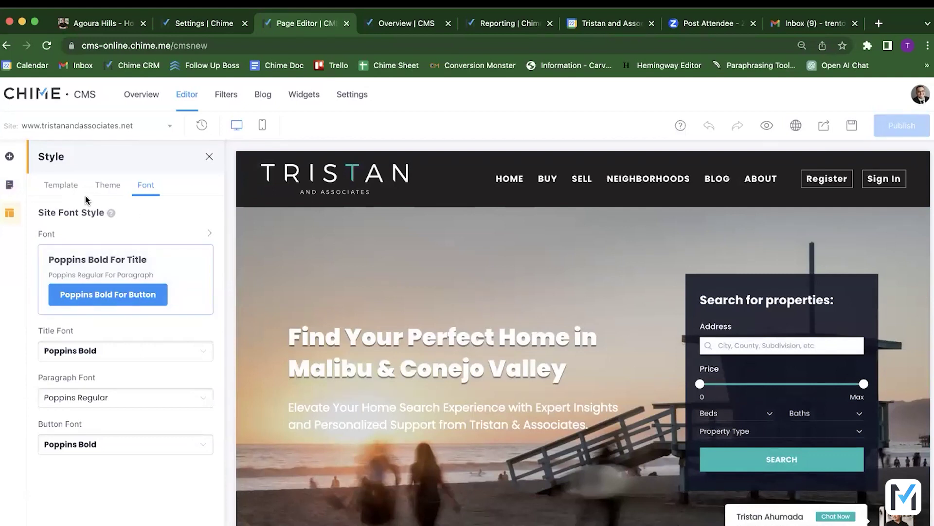
Step: Open the site's page list and look through its displayed and hidden navigation pages
left_click(8, 188)
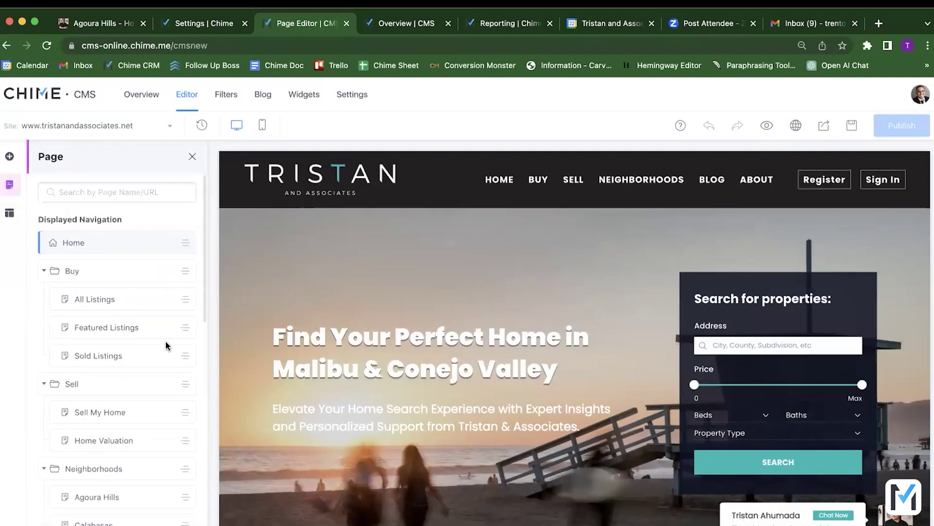
scroll(167, 346, "down", 6)
scroll(166, 346, "down", 2)
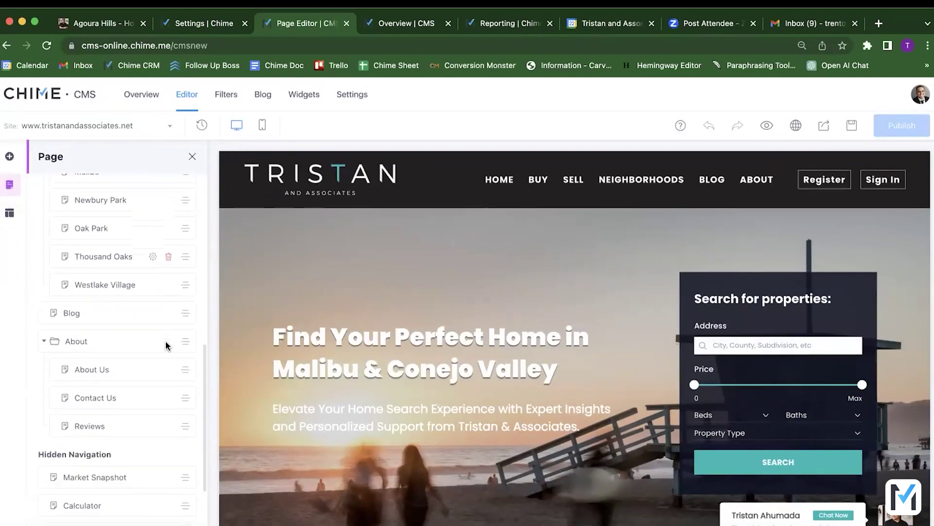
scroll(167, 344, "up", 10)
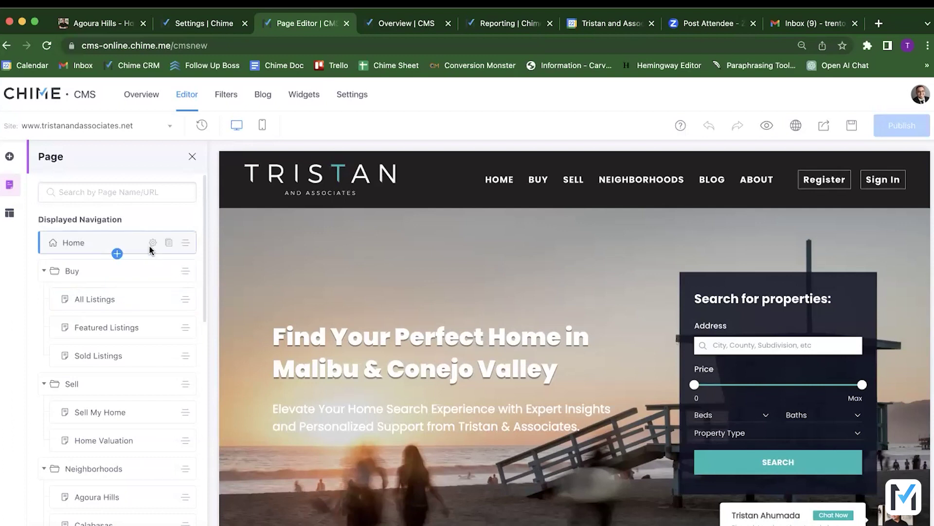
Step: Collapse the Buy, Sell and Neighborhoods folders in the displayed navigation
left_click(71, 271)
left_click(71, 294)
left_click(70, 331)
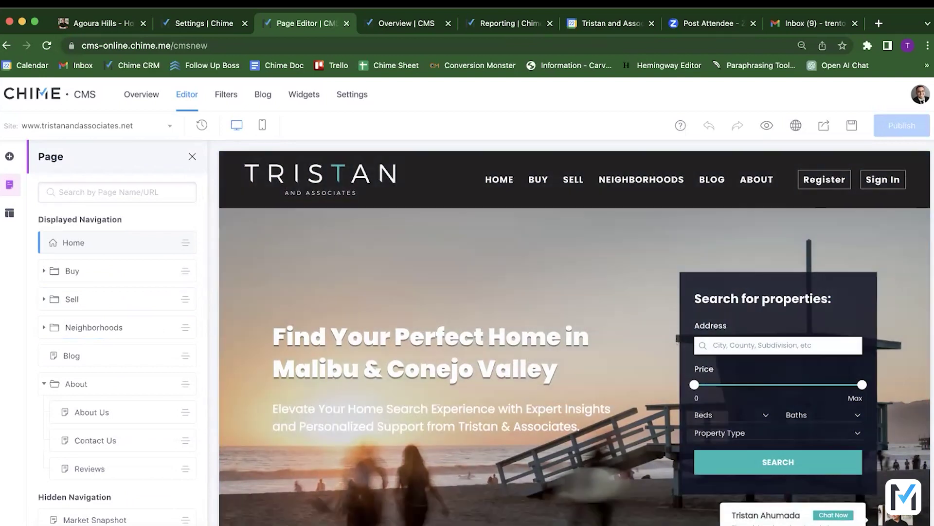
Step: Add a new folder to the hidden navigation with its default name, and open the Neighborhoods folder name for editing
left_click(155, 525)
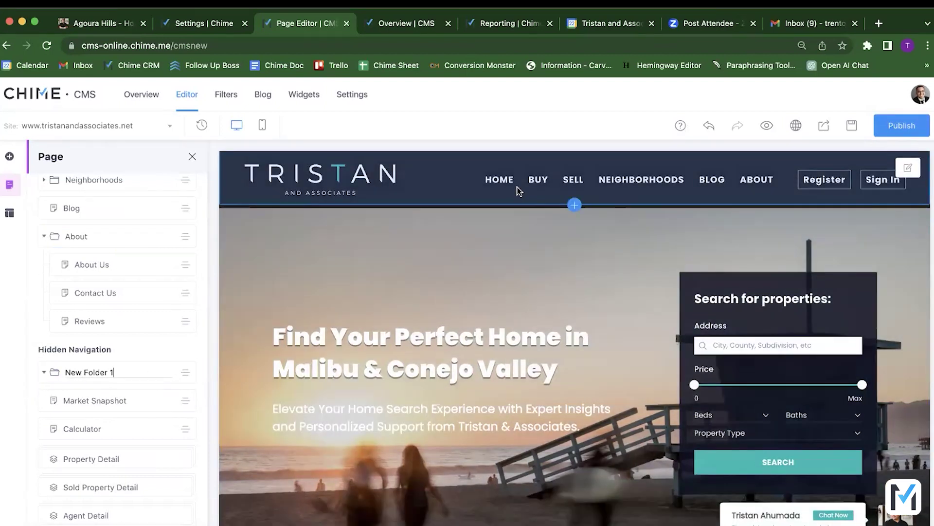
triple_click(121, 372)
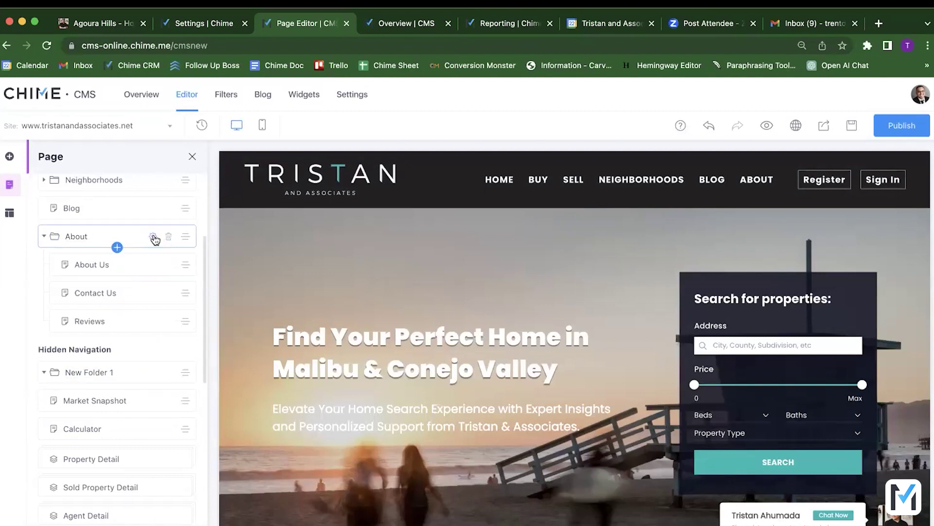
left_click(154, 239)
scroll(155, 238, "up", 4)
left_click(153, 329)
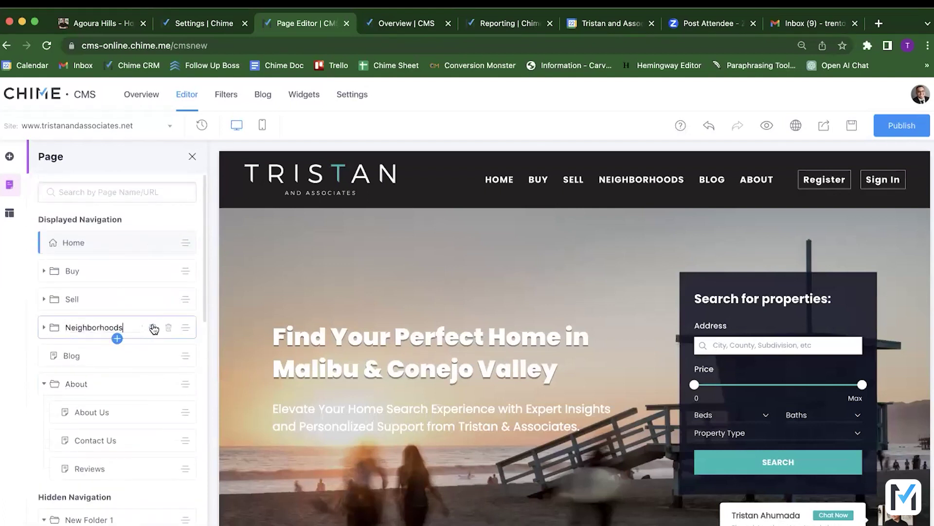
Step: Expand the Neighborhoods folder, examine the Agoura Hills page's basic settings, and close them without saving
left_click(43, 327)
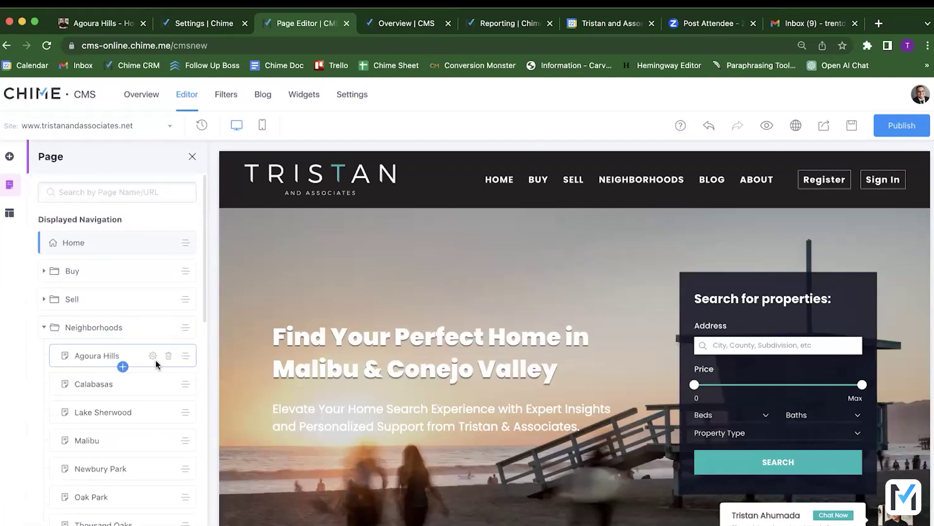
left_click(152, 356)
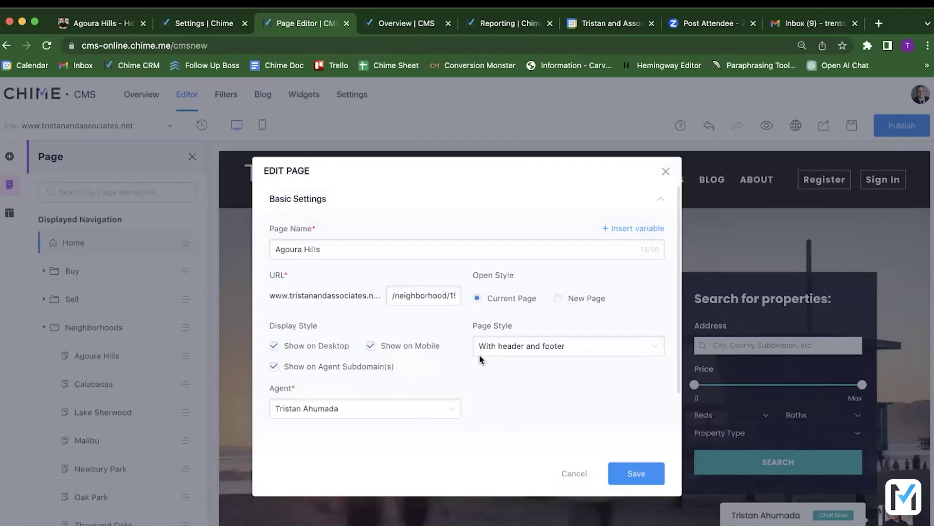
left_click(665, 173)
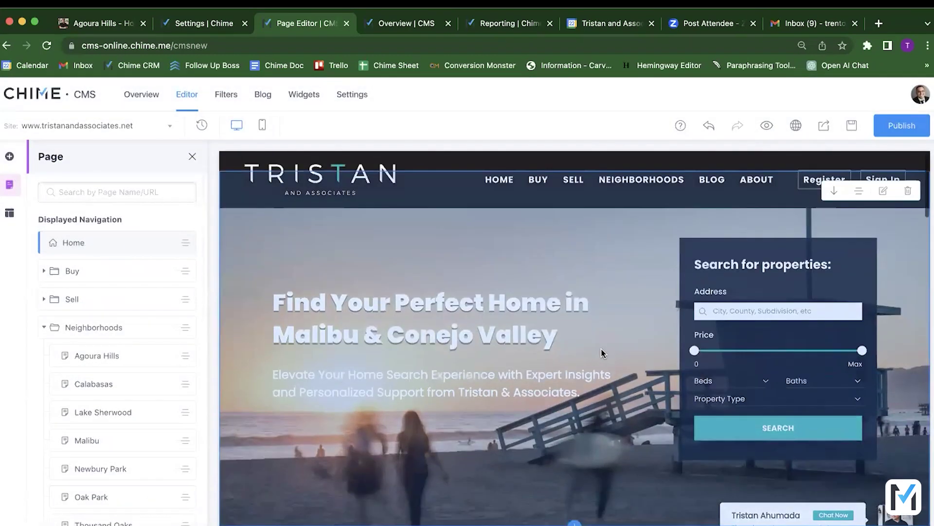
Step: Look over the homepage preview from the property search banner and navigation menu down to Featured Communities
scroll(602, 353, "down", 3)
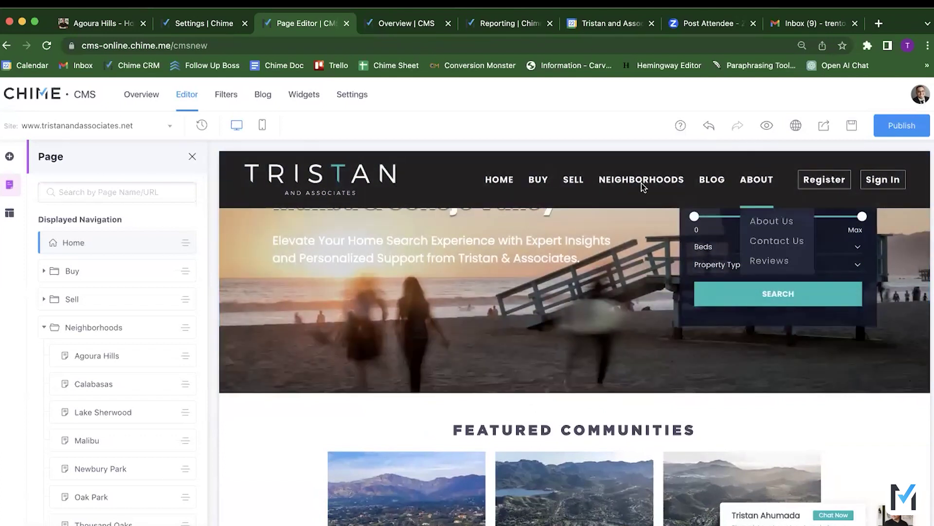
scroll(791, 286, "up", 3)
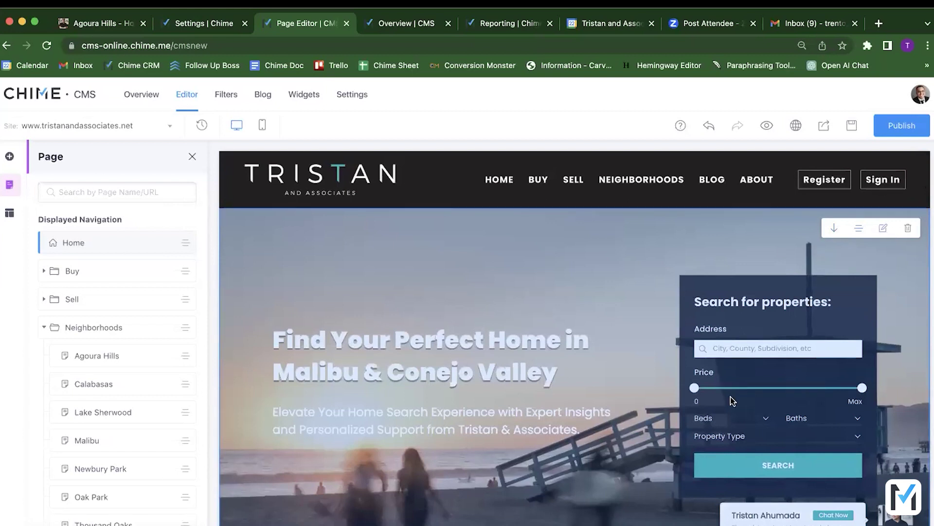
scroll(731, 400, "down", 6)
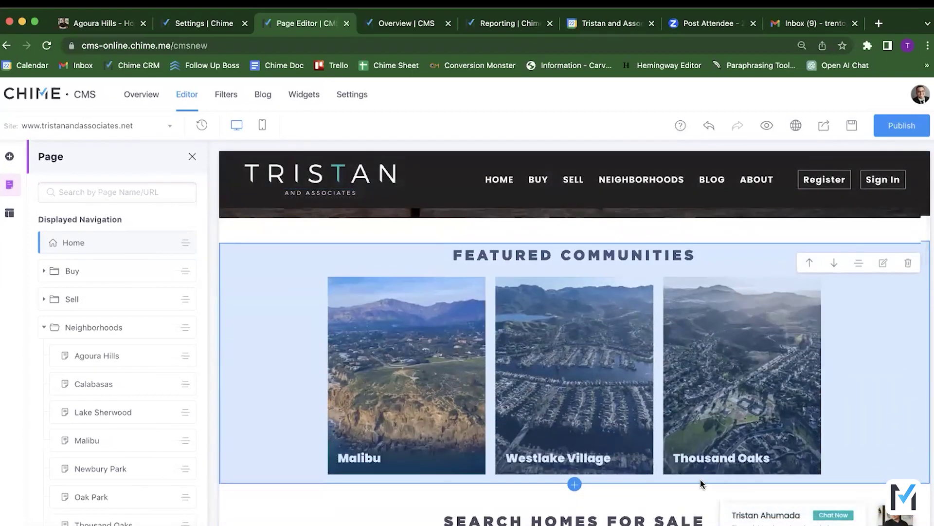
Step: Move the Search Homes for Sale section above Featured Communities and back down below it
scroll(700, 480, "down", 7)
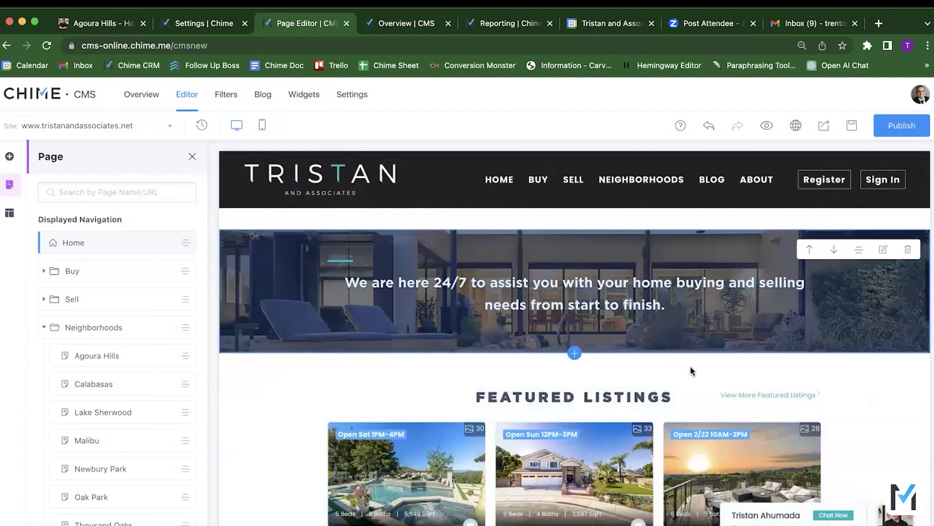
scroll(691, 370, "up", 2)
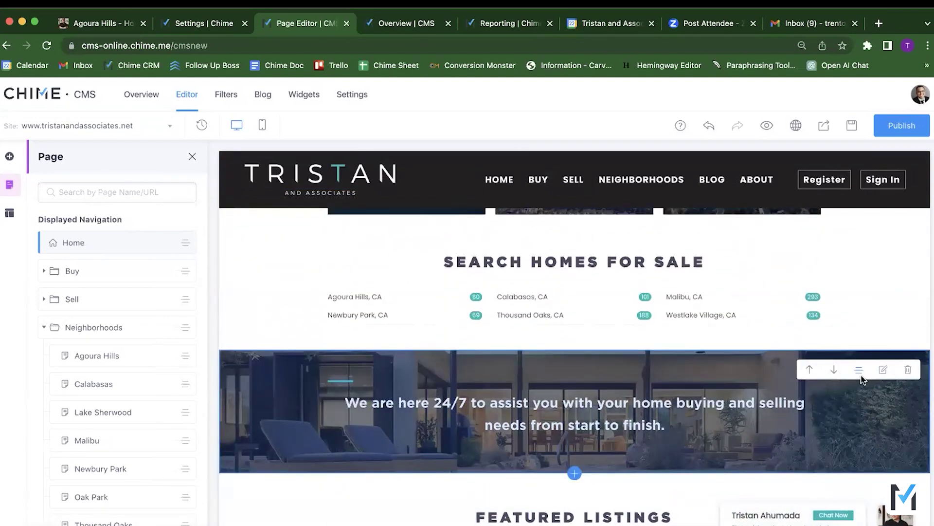
left_click_drag(860, 369, 854, 368)
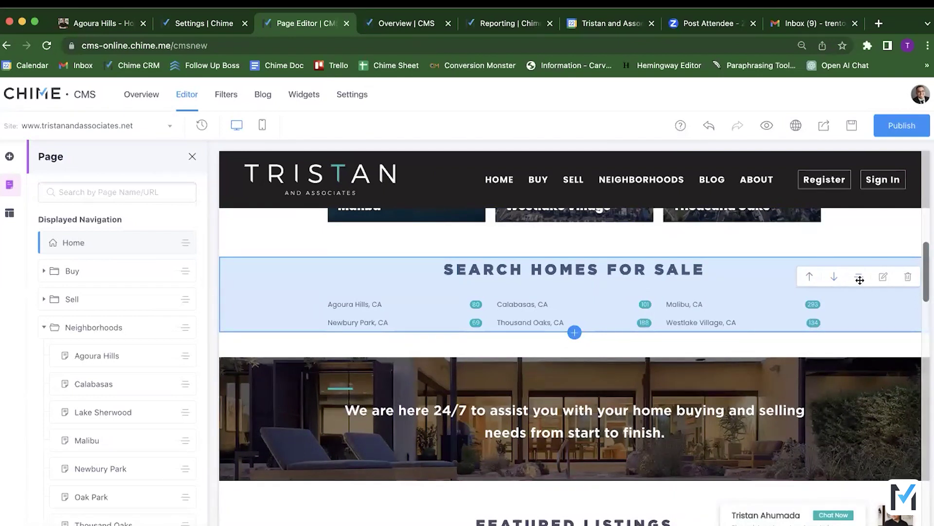
left_click(808, 277)
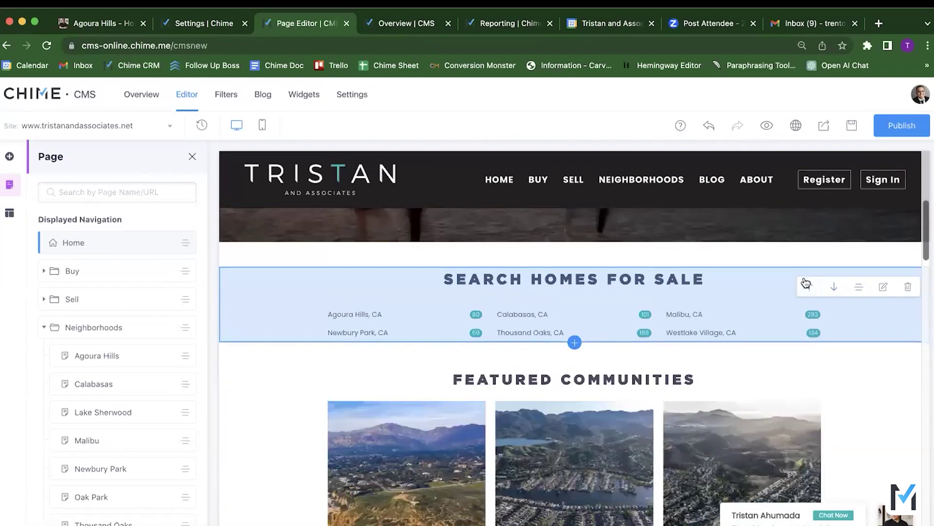
left_click(833, 289)
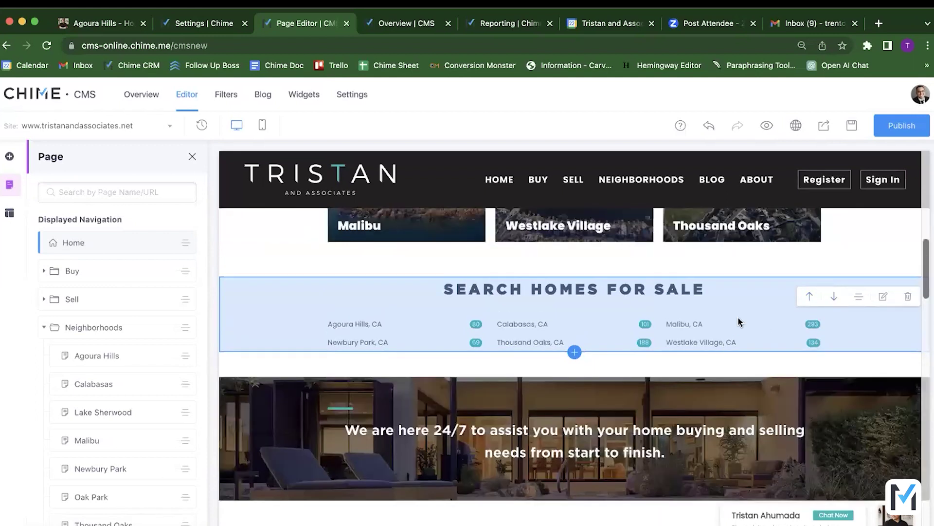
Step: Look over the homepage preview from the property search banner down through the listings to the Insights, Trends, and Tips section
scroll(739, 322, "up", 10)
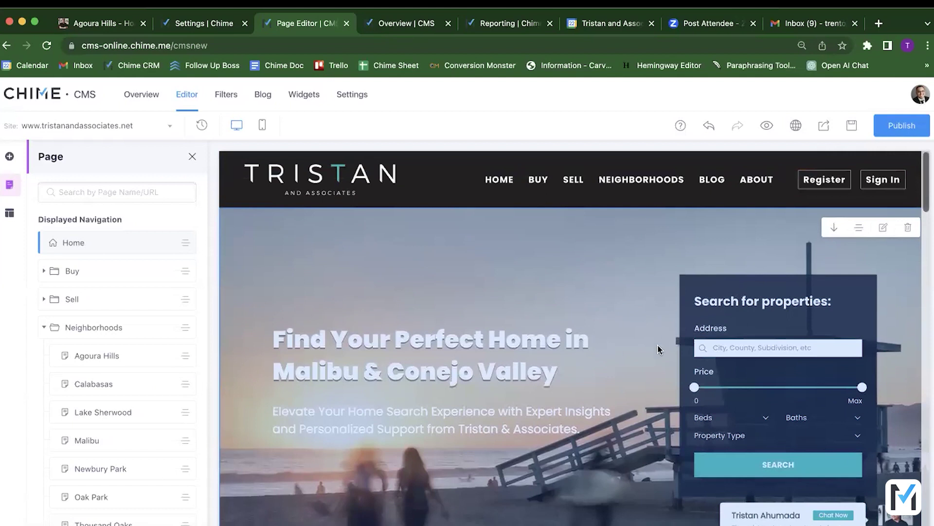
scroll(650, 348, "down", 5)
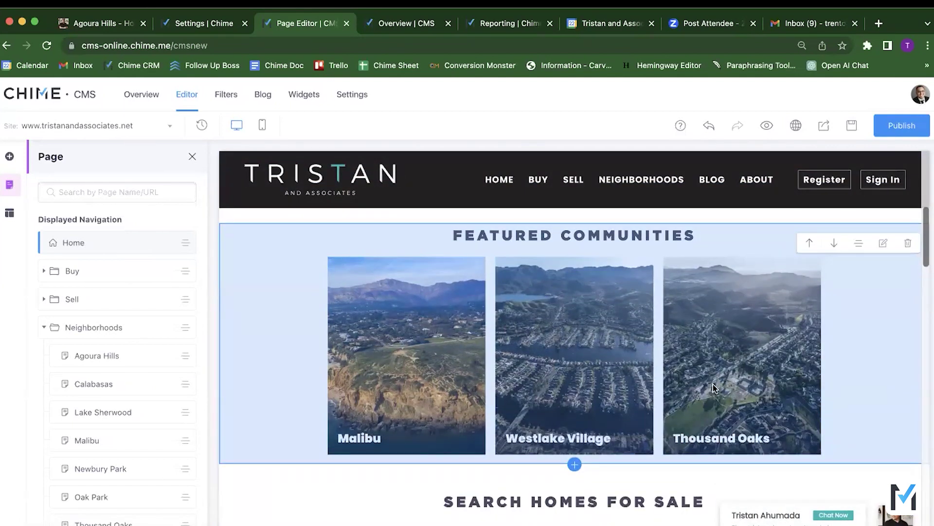
scroll(619, 359, "down", 3)
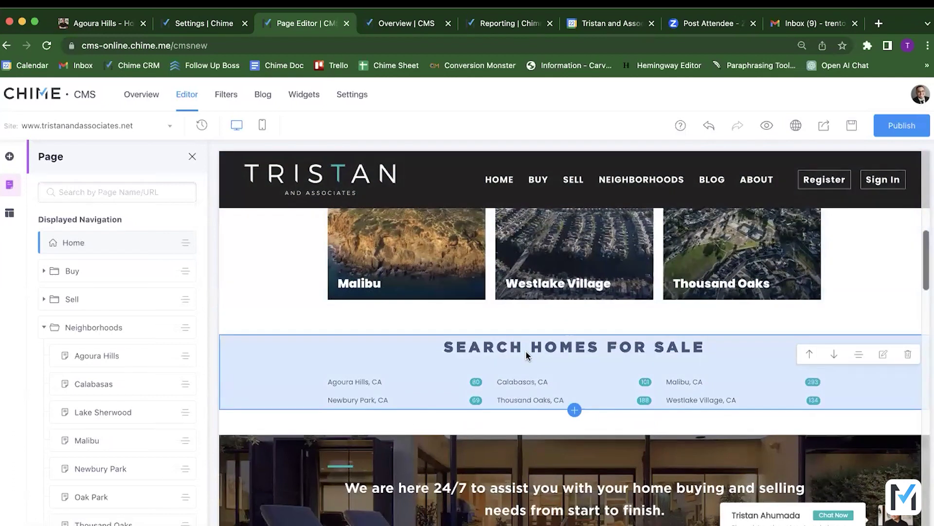
scroll(526, 355, "up", 1)
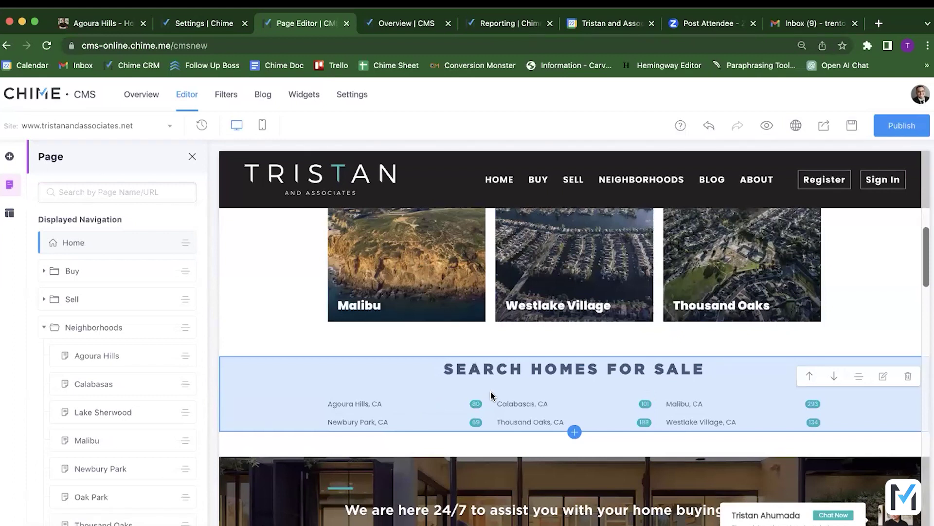
scroll(491, 395, "down", 12)
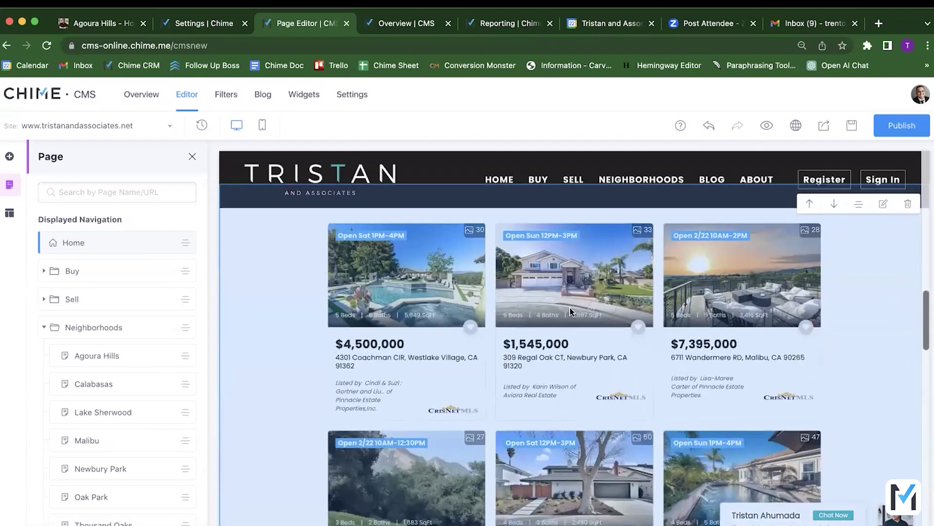
scroll(569, 381, "down", 10)
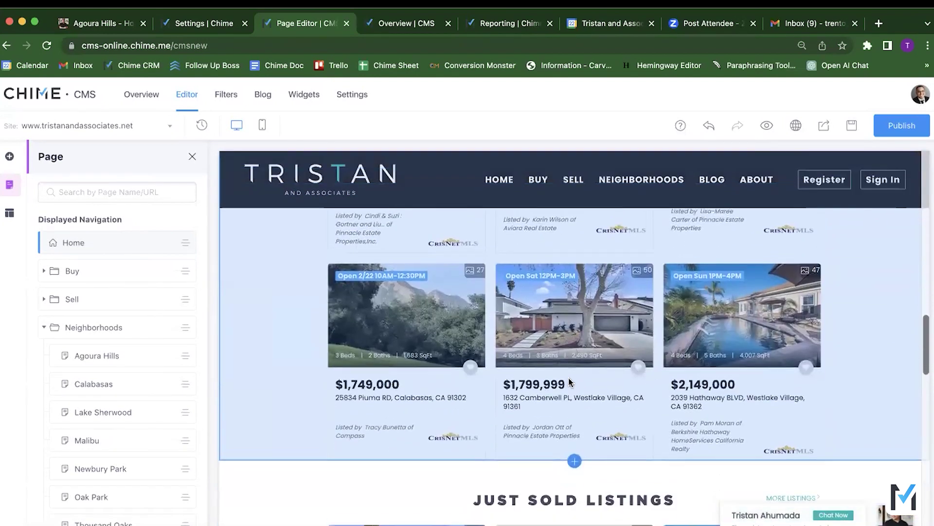
scroll(647, 293, "down", 10)
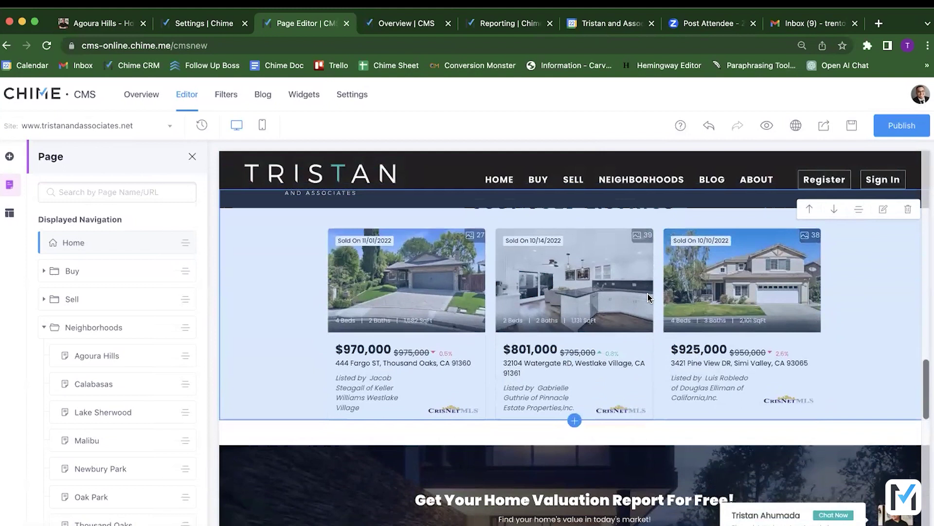
mouse_move(595, 258)
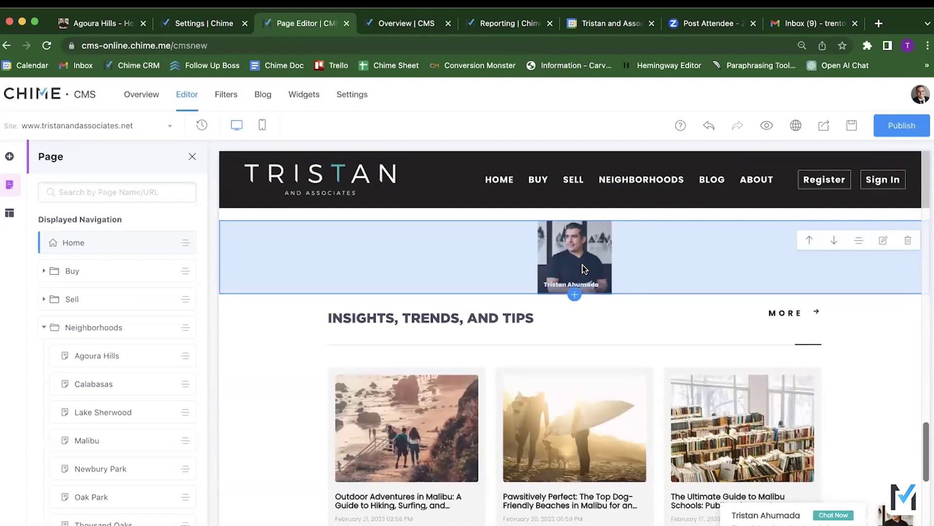
Step: Switch to the live website, open its homepage, and look over the agent profile and the Insights, Trends, and Tips section
left_click(100, 22)
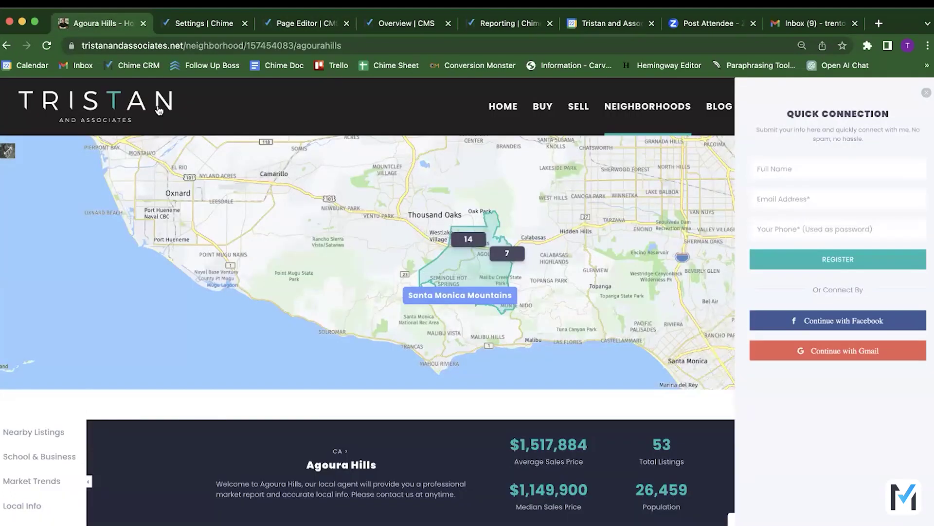
left_click(95, 118)
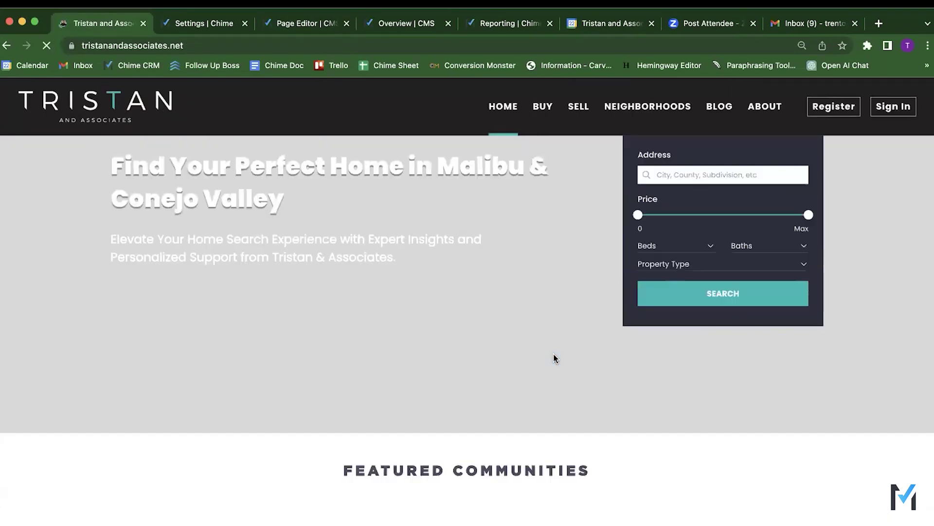
scroll(554, 355, "down", 15)
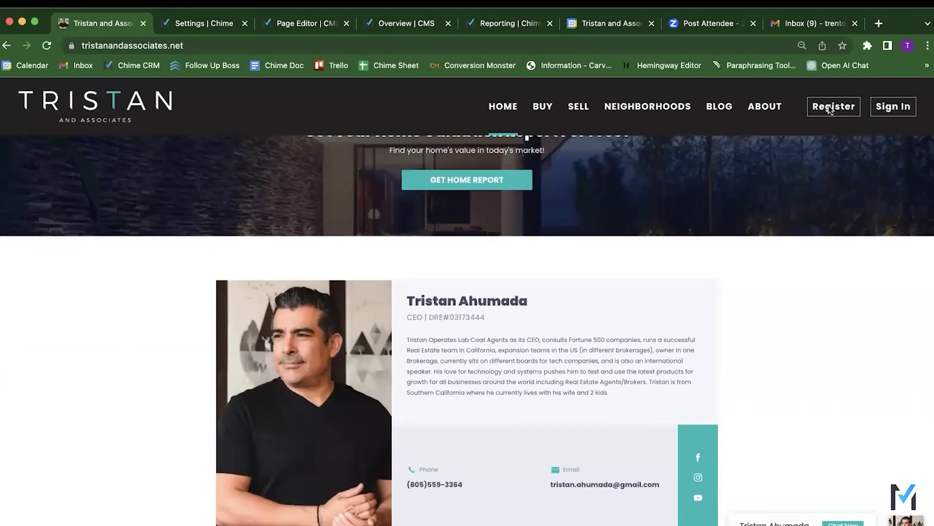
scroll(629, 346, "down", 8)
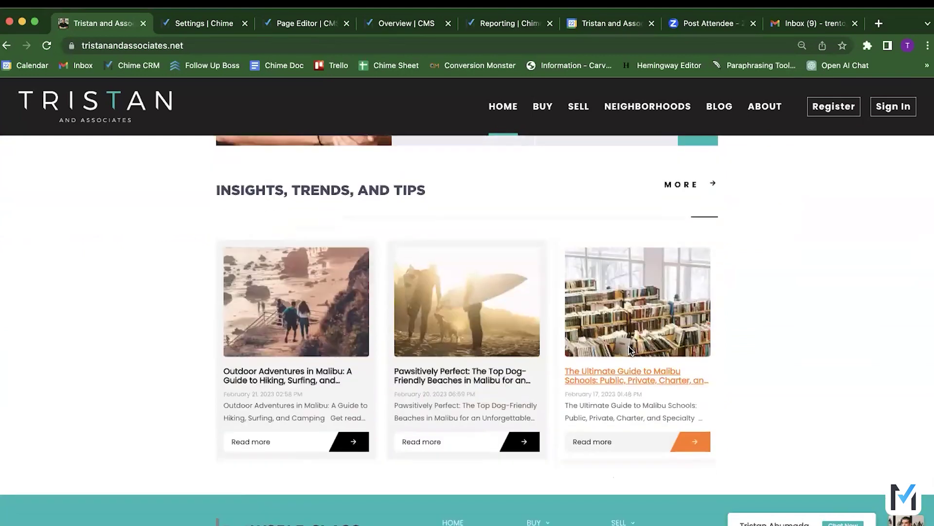
Step: Return to the Page Editor, open the Featured Communities section for editing, and examine its title, background and featured area settings
left_click(291, 27)
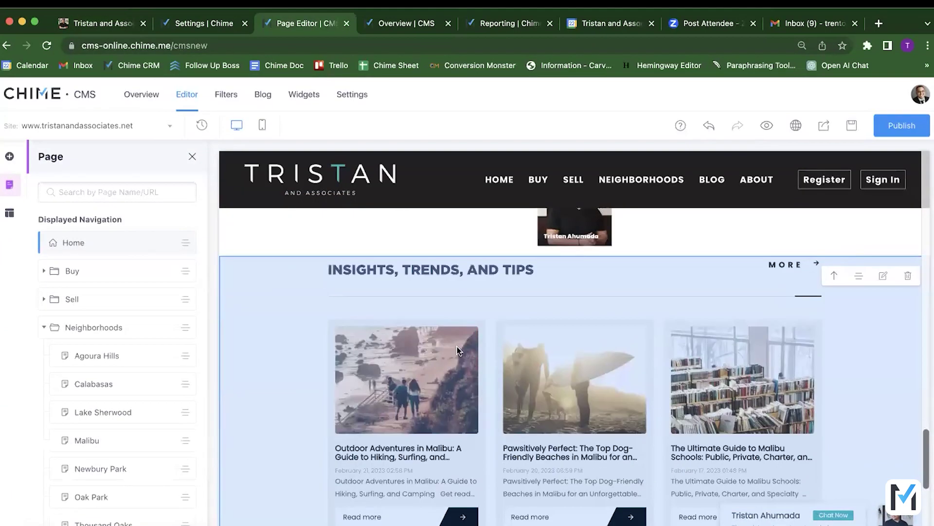
scroll(439, 318, "up", 15)
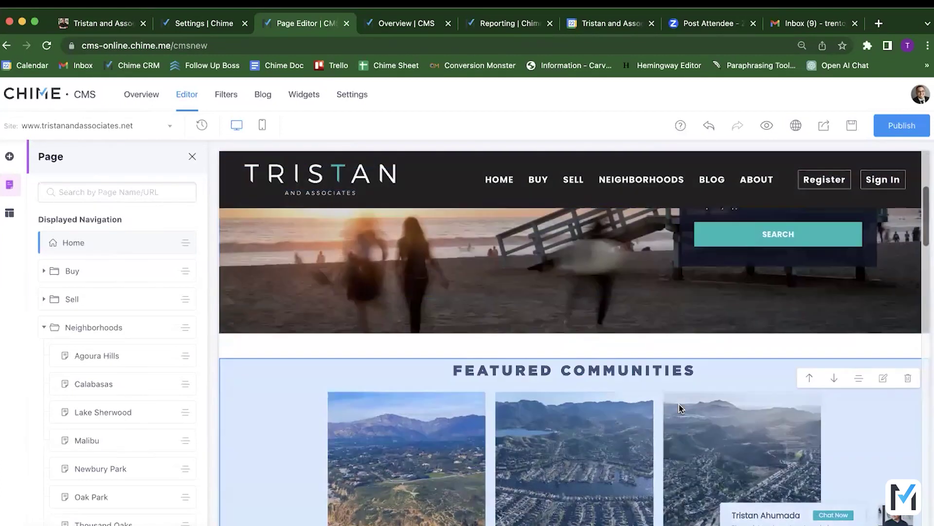
scroll(803, 397, "up", 1)
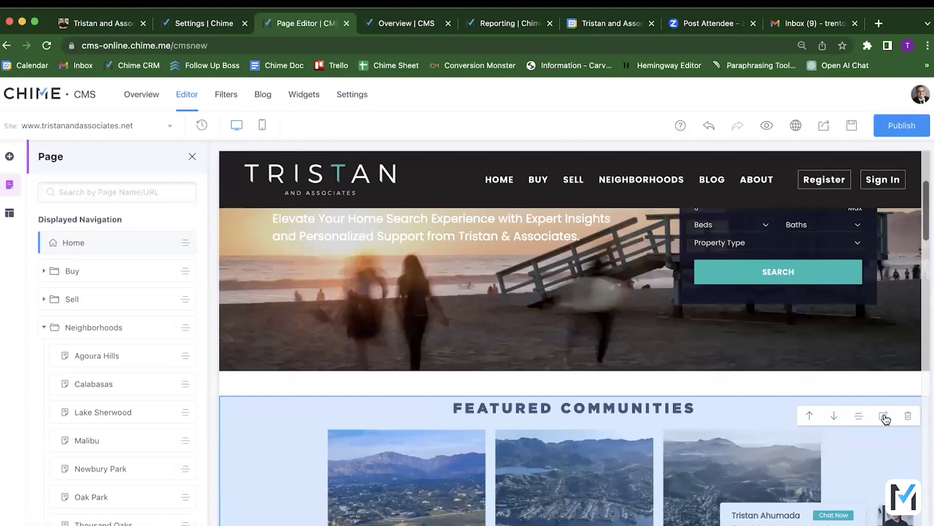
left_click(884, 417)
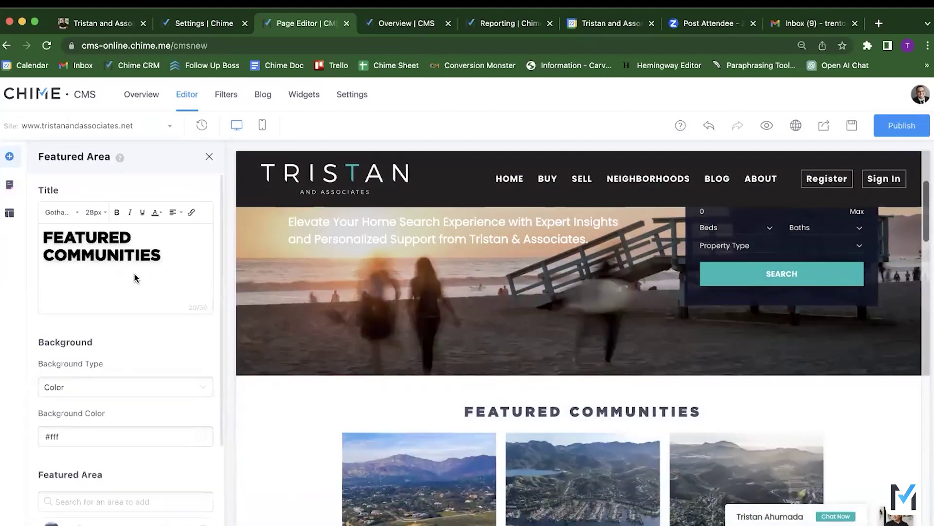
scroll(127, 291, "down", 4)
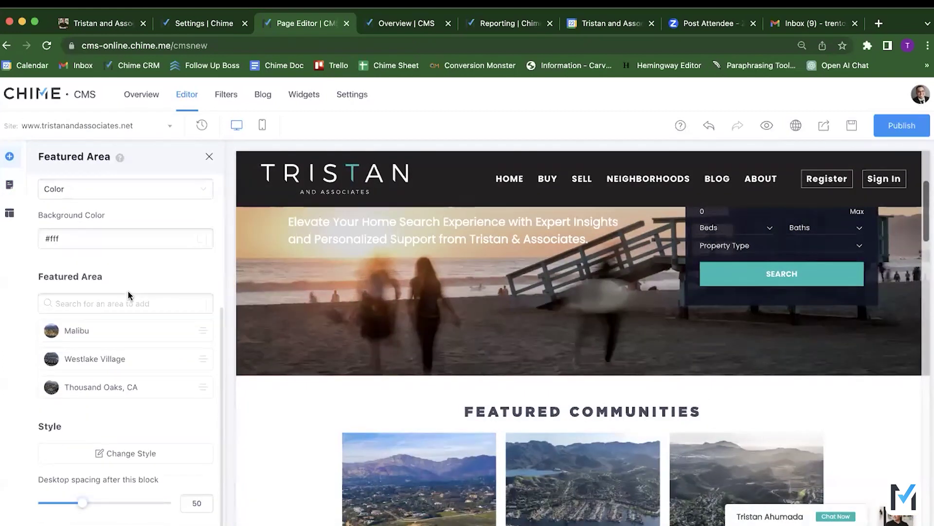
scroll(128, 291, "up", 4)
triple_click(87, 242)
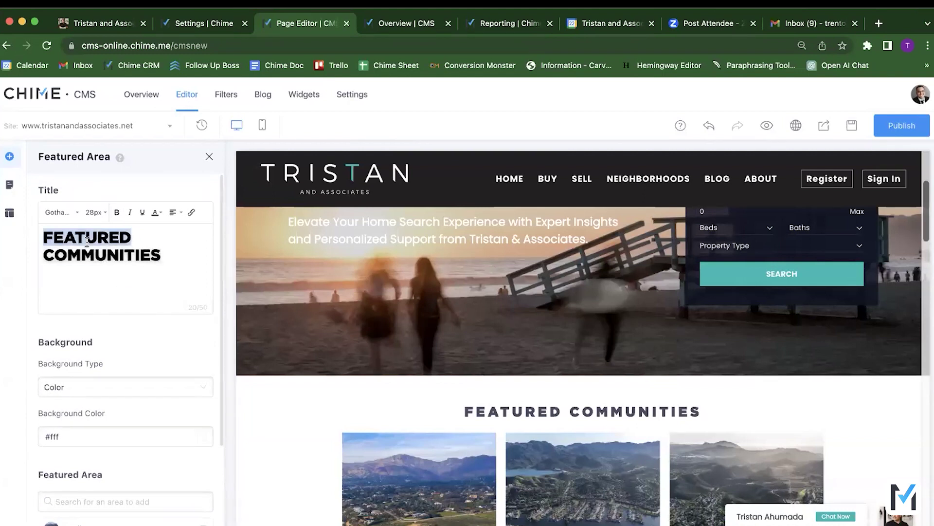
scroll(107, 404, "down", 3)
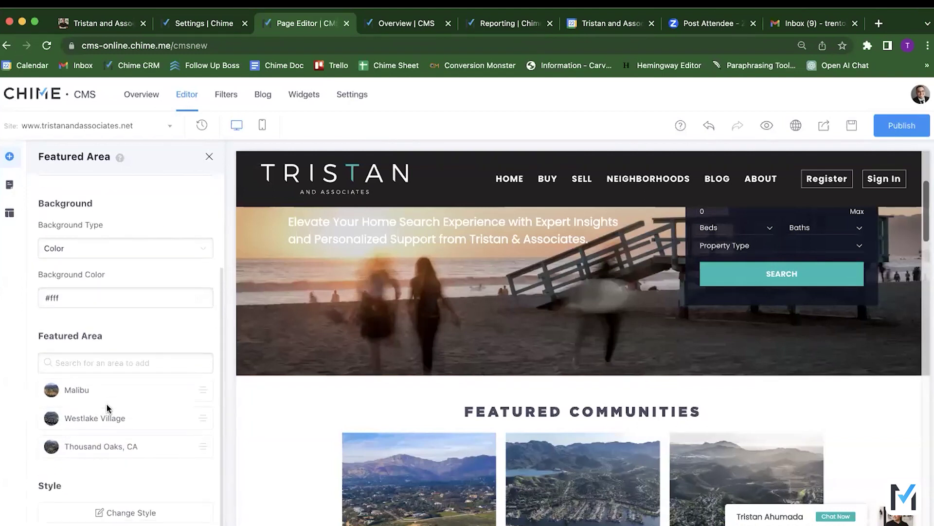
Step: Check the Featured Communities section's background type options, the areas available to add, and its desktop spacing, leaving the settings as they are
left_click(124, 248)
left_click(183, 220)
scroll(152, 311, "down", 2)
left_click(147, 305)
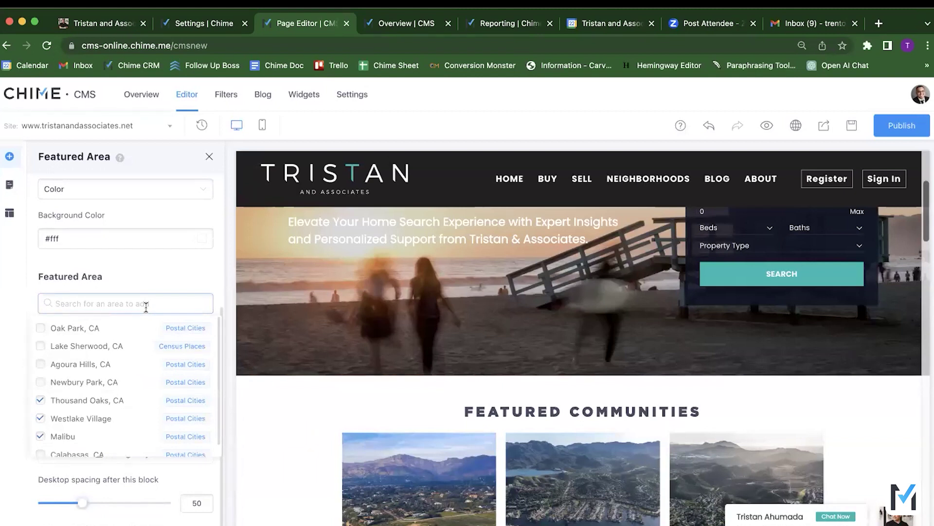
scroll(137, 358, "down", 1)
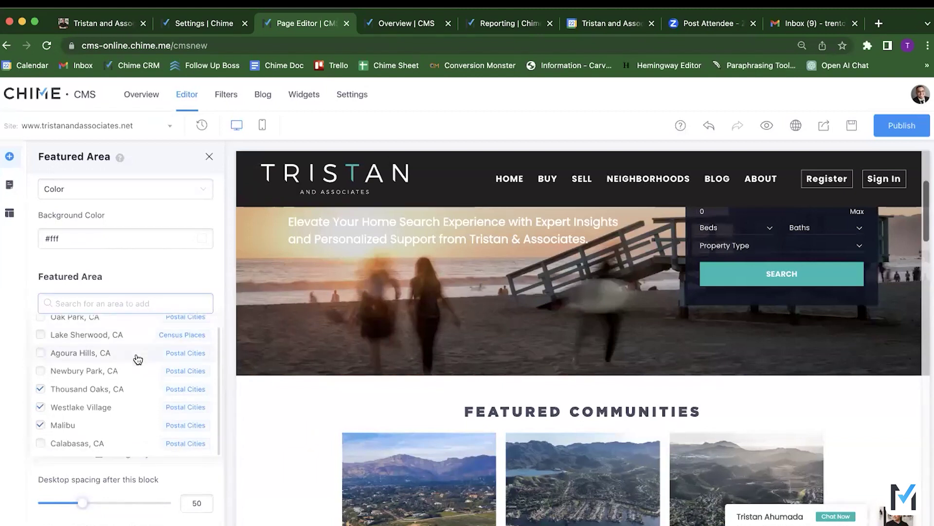
scroll(347, 358, "down", 4)
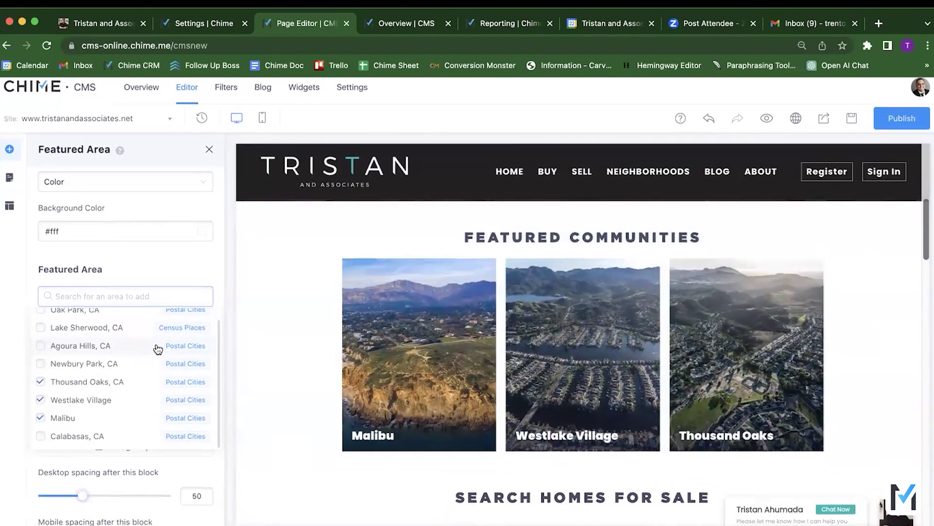
left_click(196, 280)
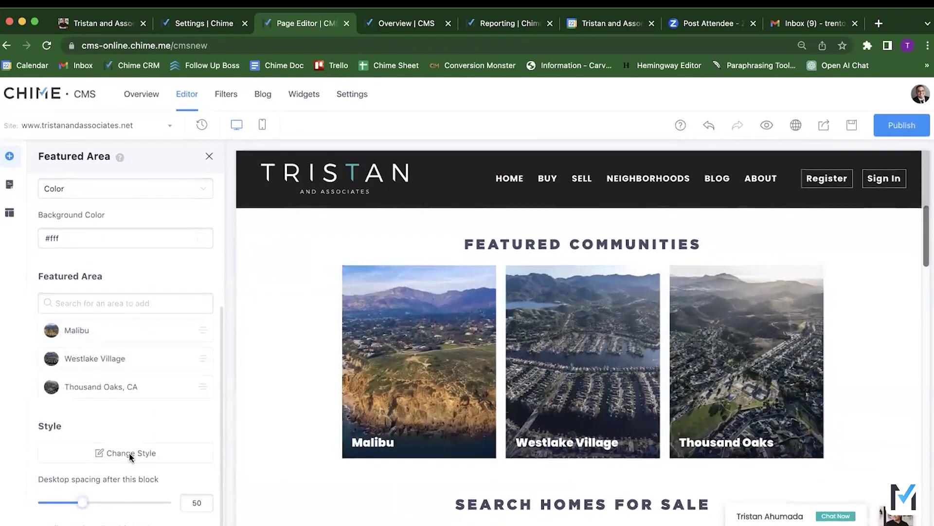
mouse_move(84, 503)
left_mouse_down()
mouse_move(142, 502)
mouse_move(17, 503)
mouse_move(170, 502)
mouse_move(78, 500)
left_mouse_up()
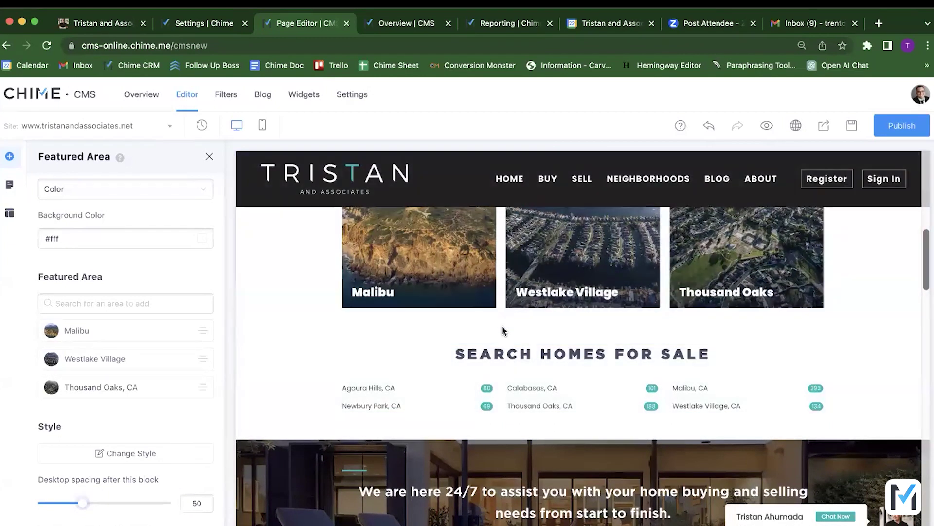
scroll(501, 332, "down", 3)
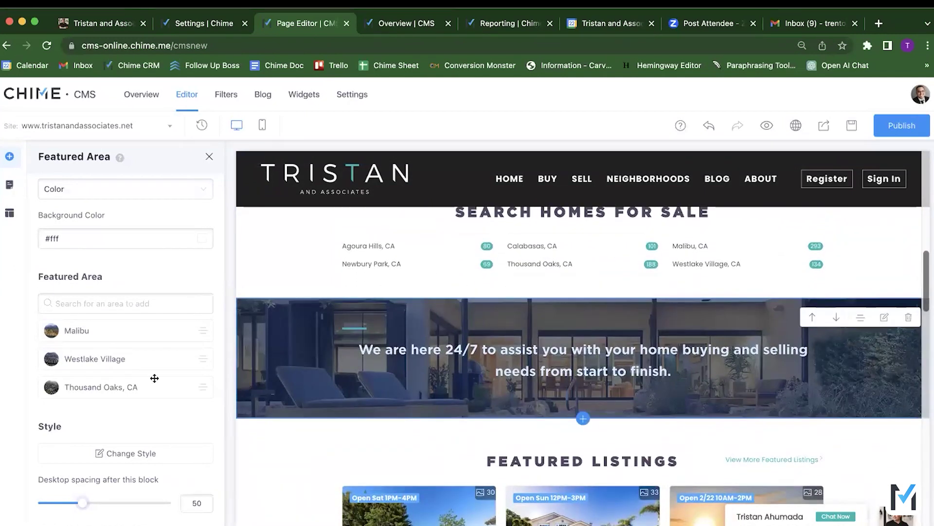
Step: Try the alternative styles for the Featured Communities section one after another, ending on the fifth style with darkened images and centered names
left_click(131, 453)
scroll(359, 288, "up", 5)
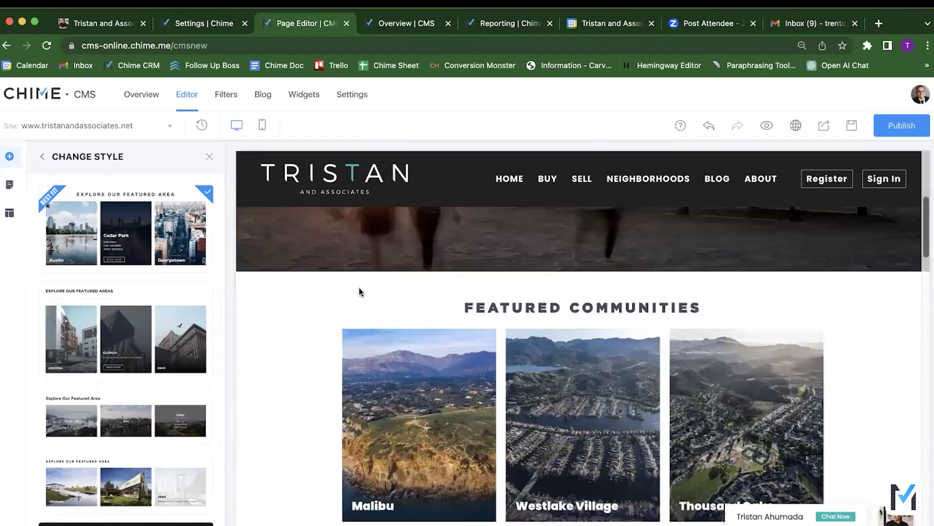
scroll(361, 291, "down", 2)
scroll(360, 291, "down", 2)
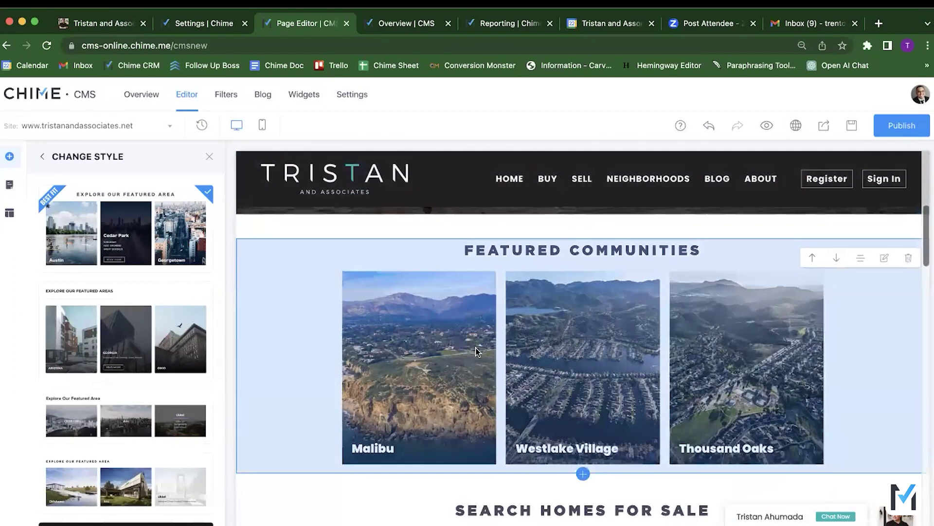
left_click(126, 341)
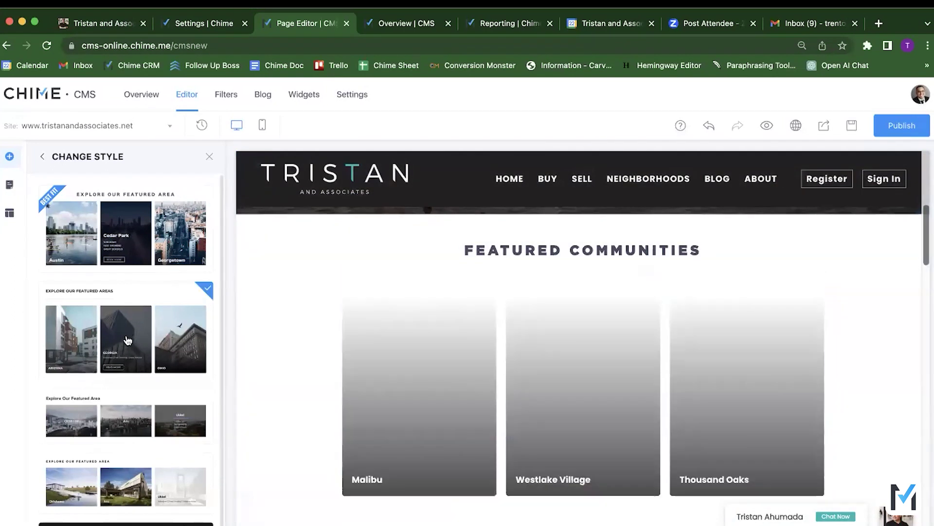
left_click(117, 418)
left_click(122, 476)
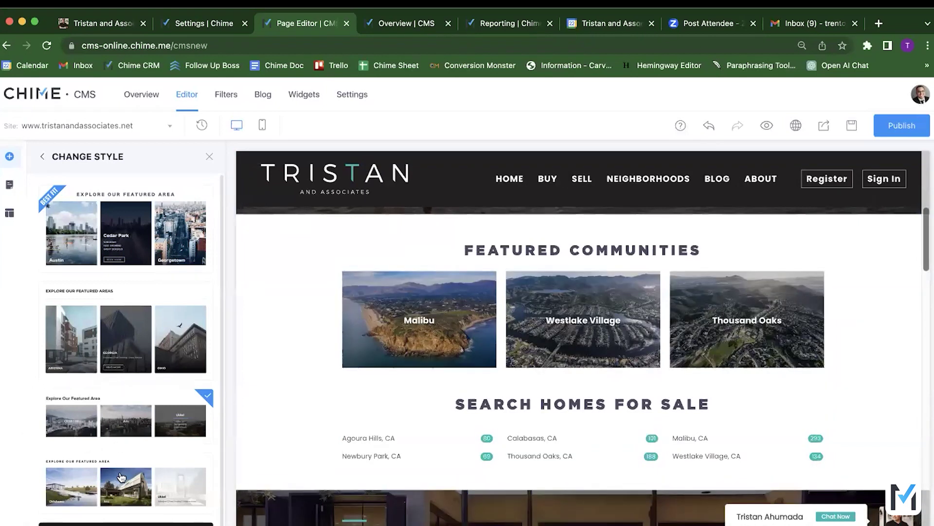
scroll(121, 476, "down", 1)
left_click(122, 484)
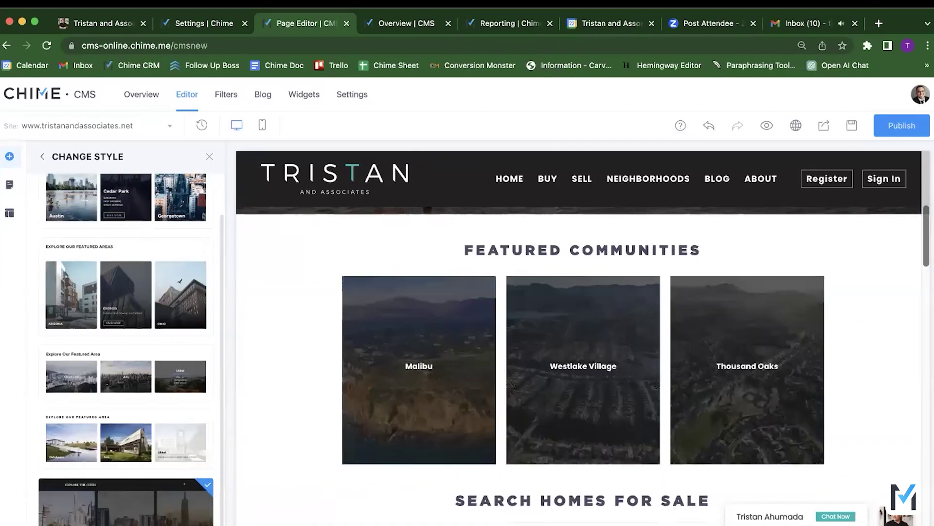
Step: Apply the first Best Fit style, with bright images and names in the lower corner, to the Featured Communities section and close its settings
scroll(141, 334, "up", 1)
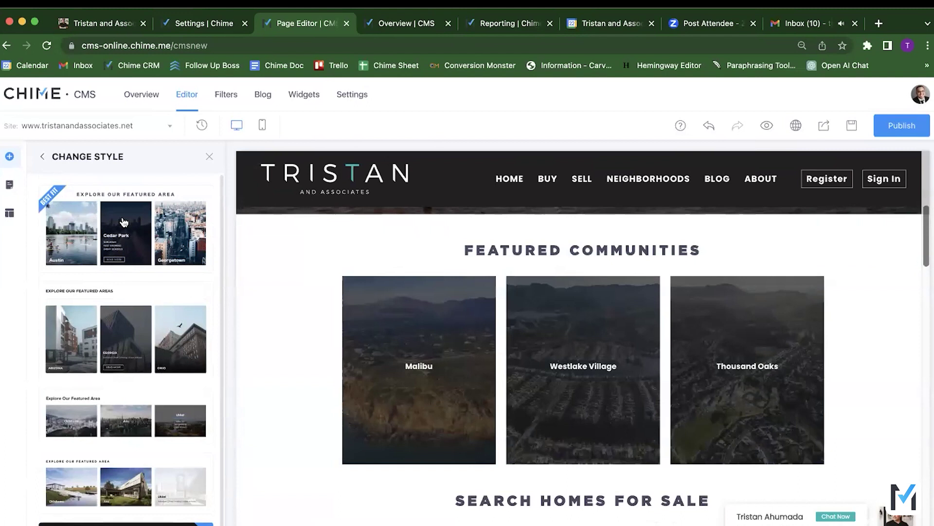
left_click(124, 221)
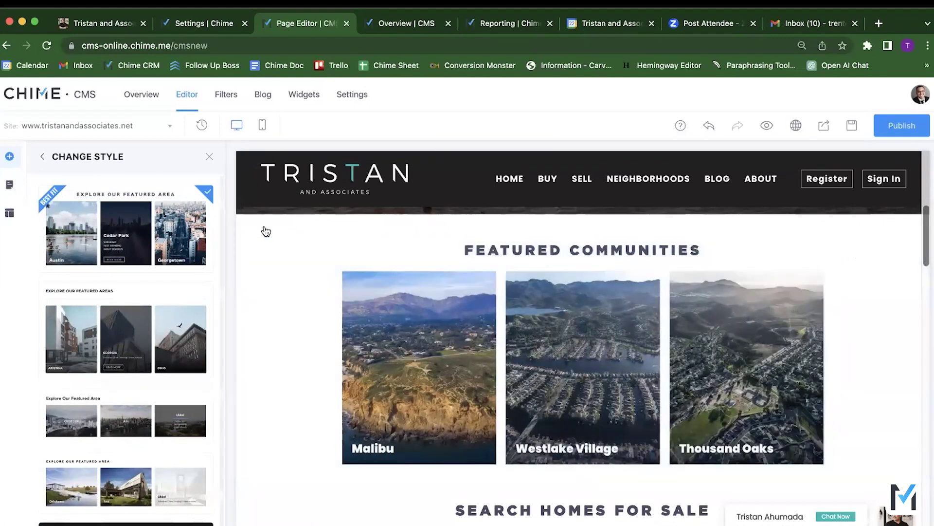
left_click(42, 156)
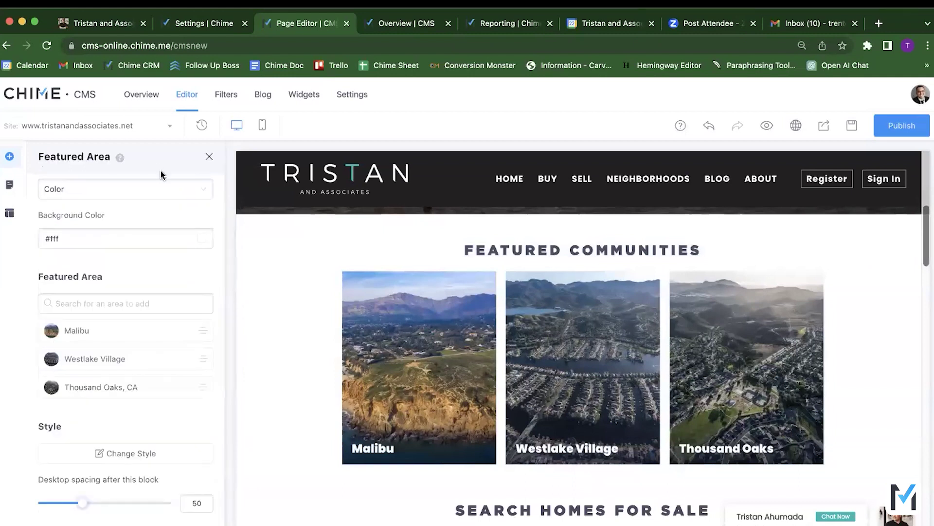
left_click(209, 157)
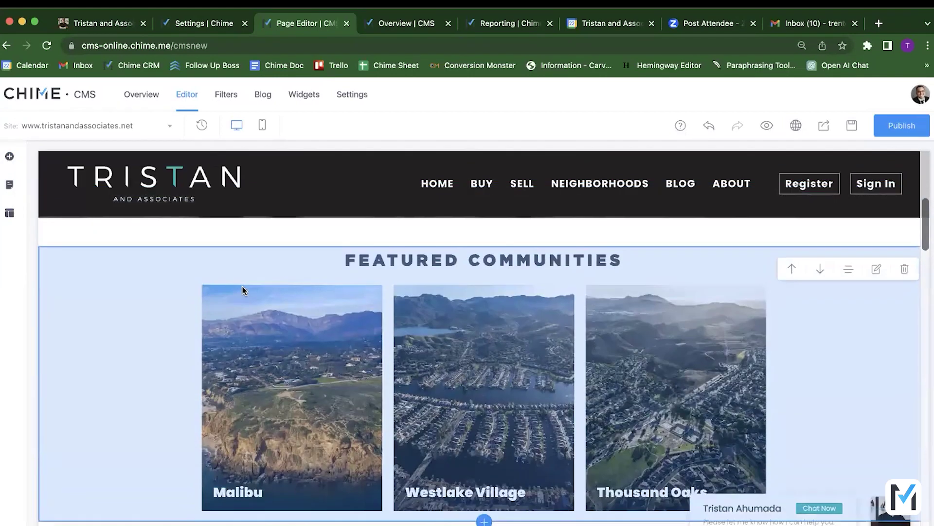
scroll(344, 318, "down", 1)
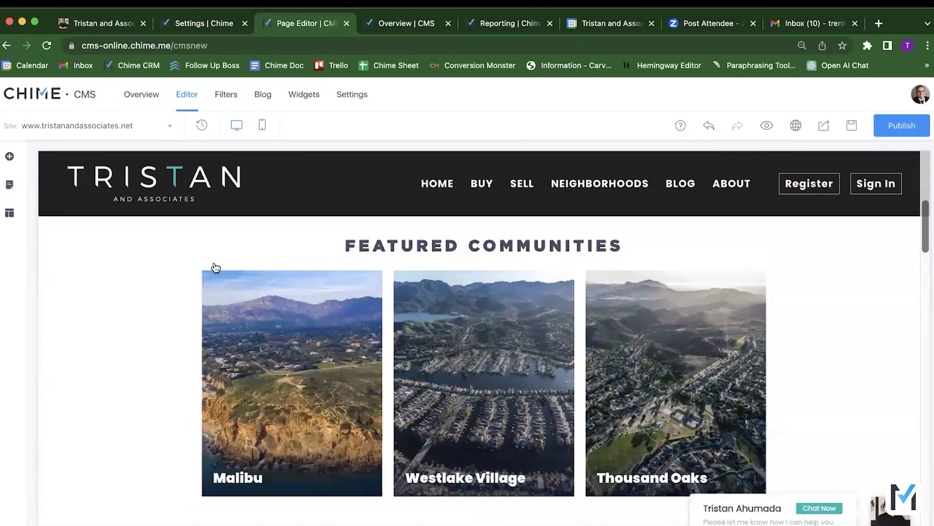
Step: Insert a Featured Area block from the block library between the hero and Featured Communities sections, and look over its areas
left_click(10, 158)
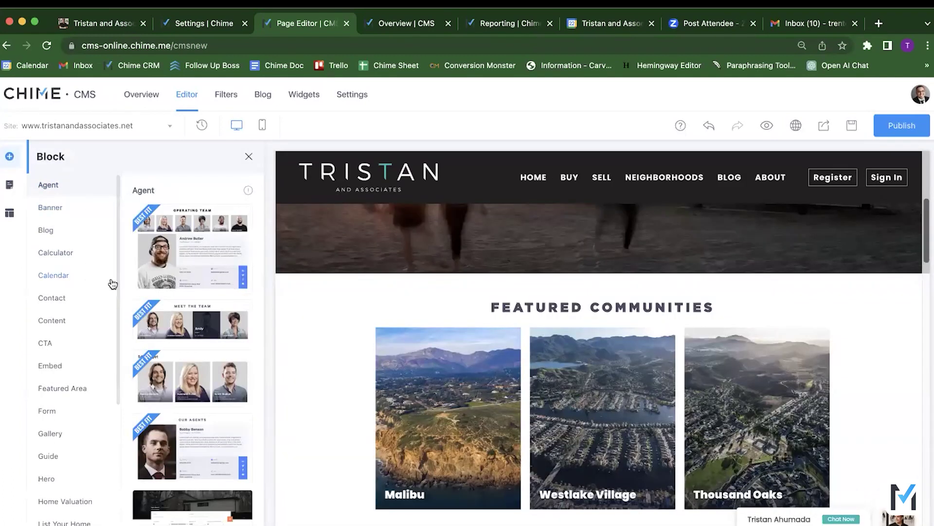
left_click(94, 388)
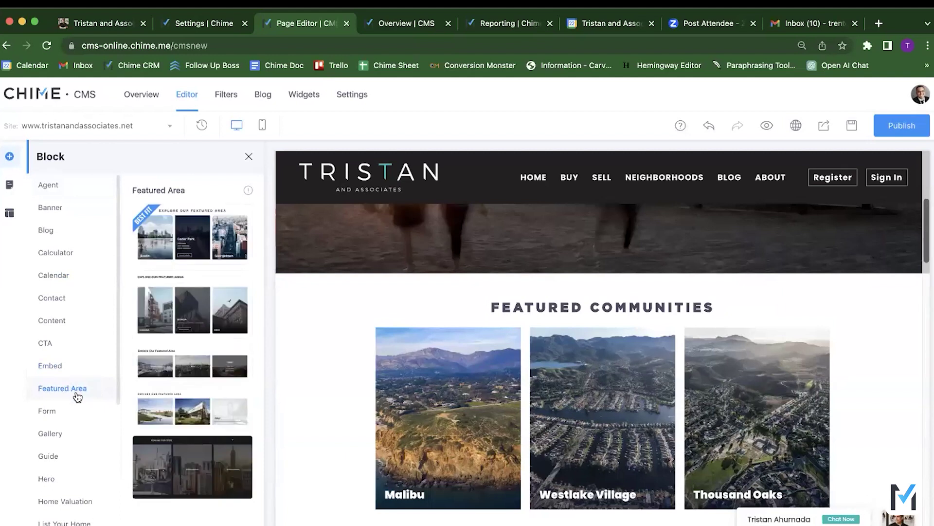
left_click_drag(271, 274, 407, 329)
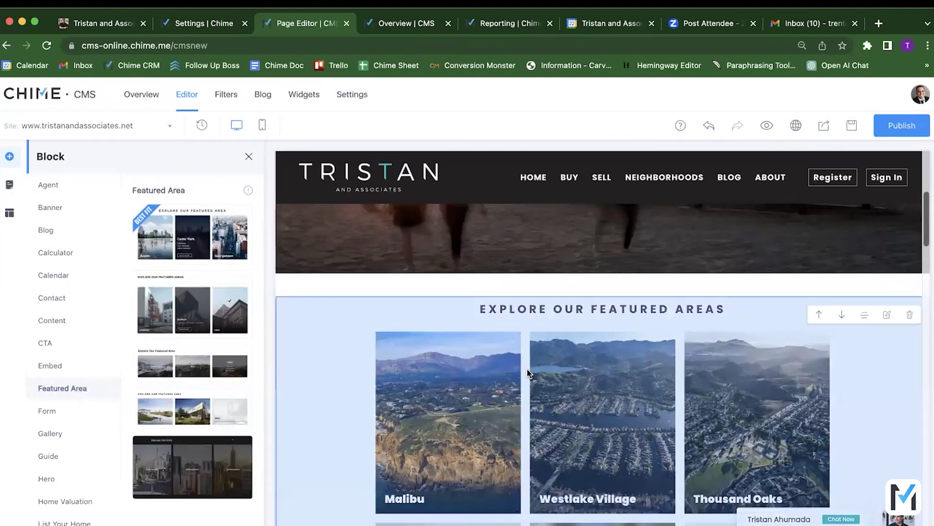
scroll(527, 368, "down", 8)
scroll(527, 368, "up", 6)
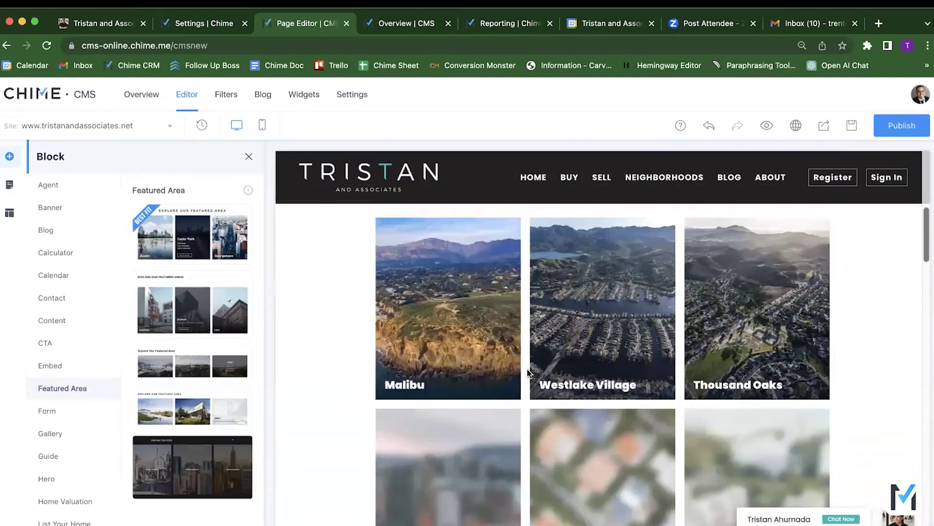
Step: Open the settings of the new Explore Our Featured Areas block and of the Featured Communities section to compare them
scroll(527, 369, "up", 6)
left_click(637, 473)
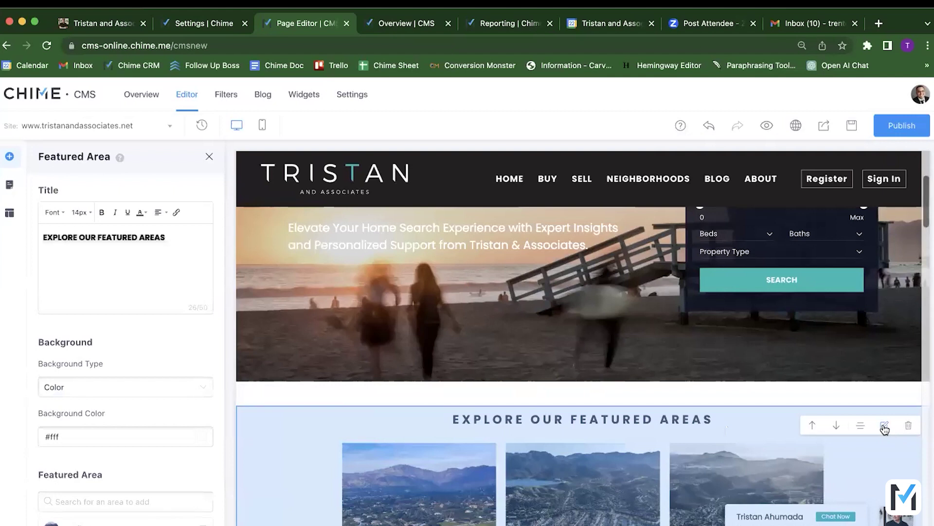
scroll(603, 454, "down", 10)
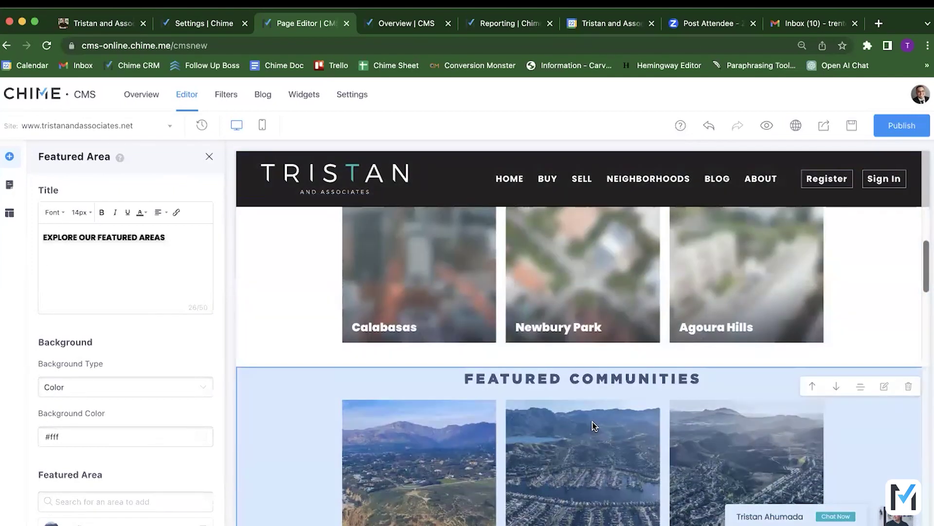
left_click(591, 422)
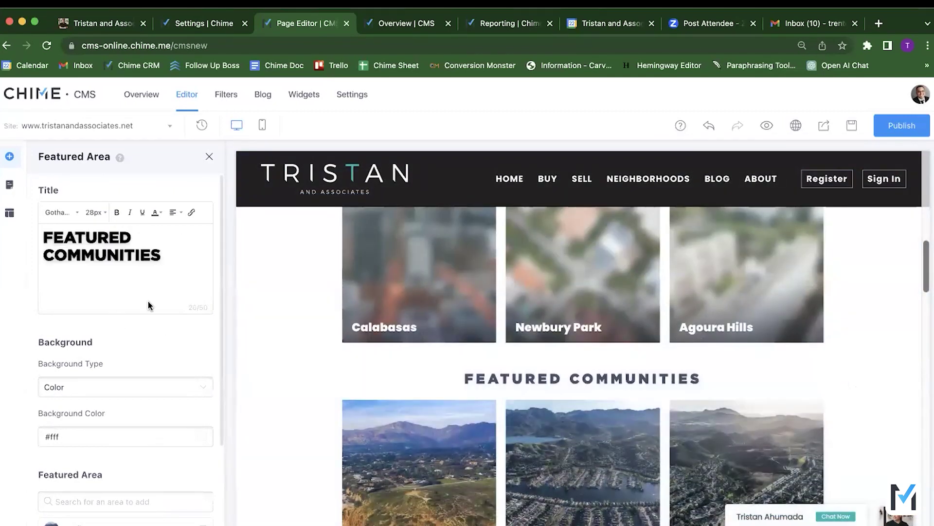
Step: Delete the added Explore Our Featured Areas block from the homepage
left_click(507, 305)
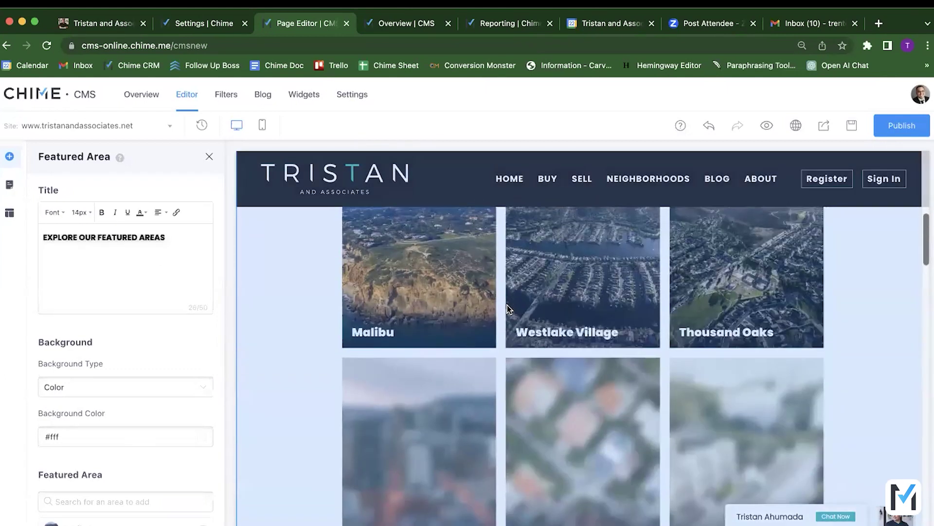
scroll(507, 305, "up", 3)
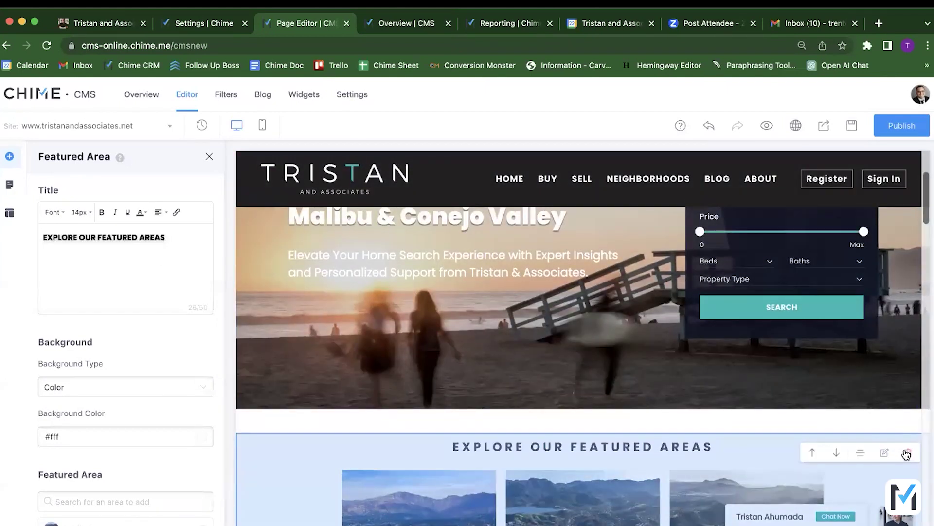
left_click(908, 452)
left_click(555, 343)
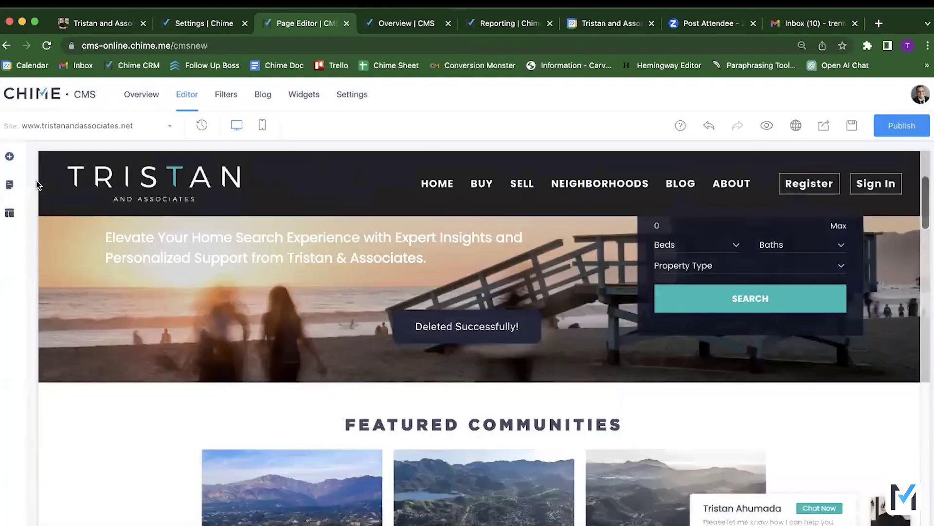
Step: Open the block library and look through the block categories, from Agent down to Team
left_click(11, 159)
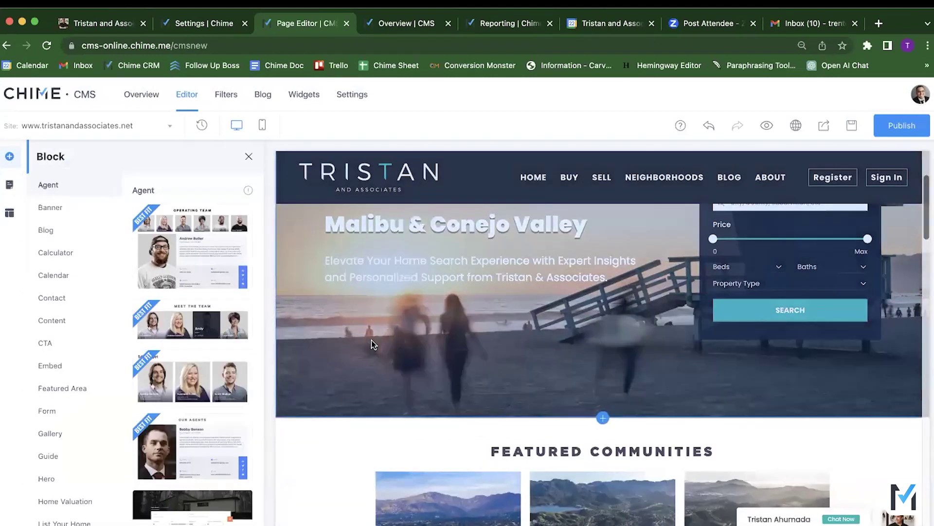
scroll(37, 373, "down", 5)
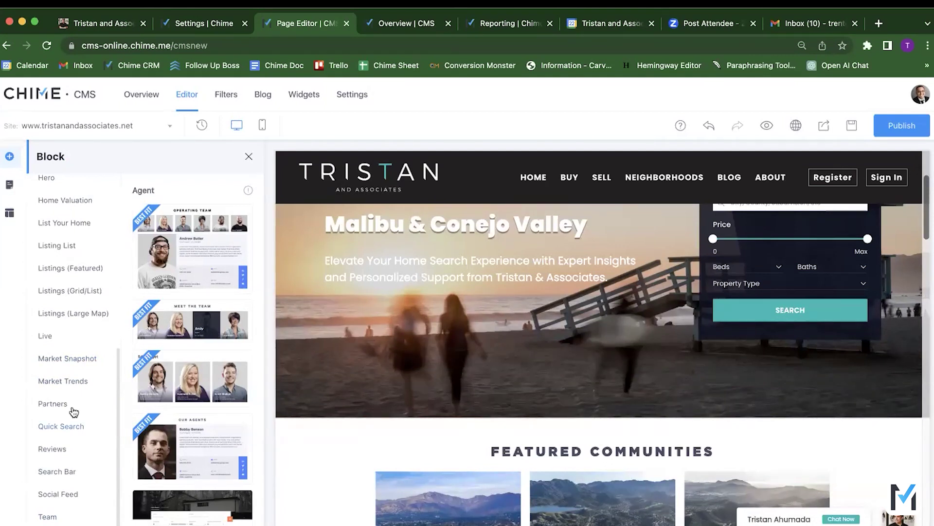
scroll(74, 412, "up", 3)
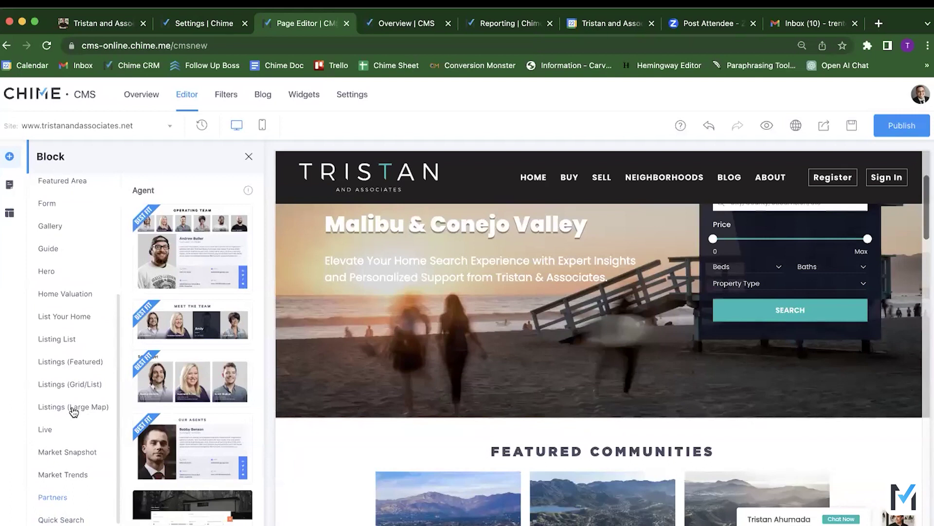
Step: Preview the homepage in the mobile layout, staying on the site, examine its sections, and return to the desktop layout
left_click(262, 125)
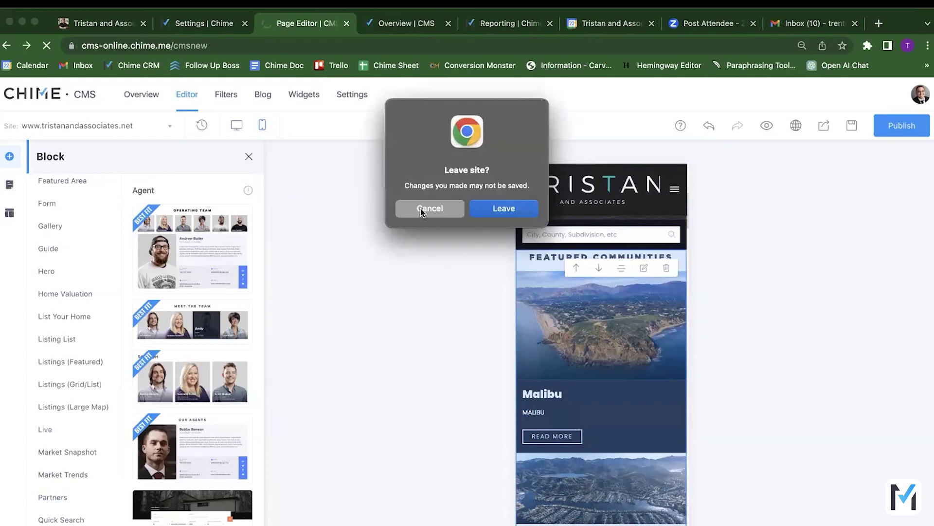
left_click(427, 208)
scroll(608, 358, "down", 3)
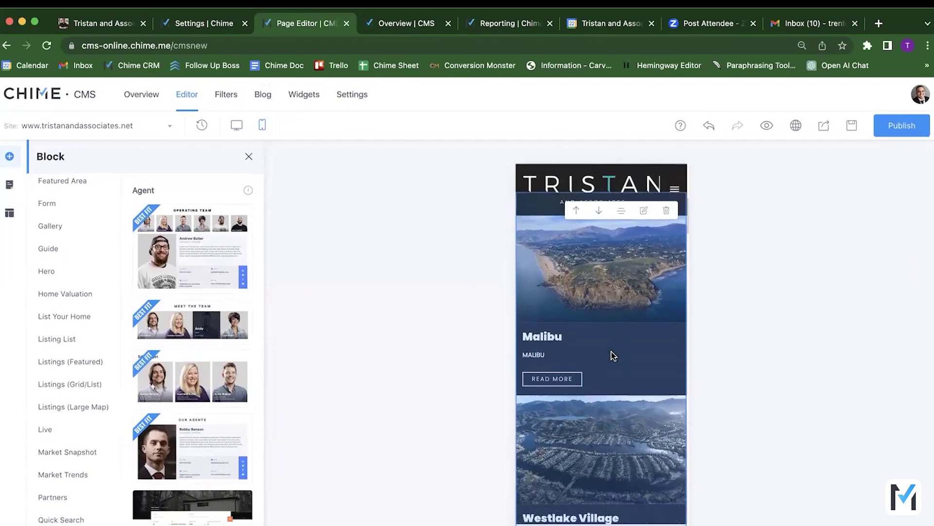
scroll(611, 352, "down", 10)
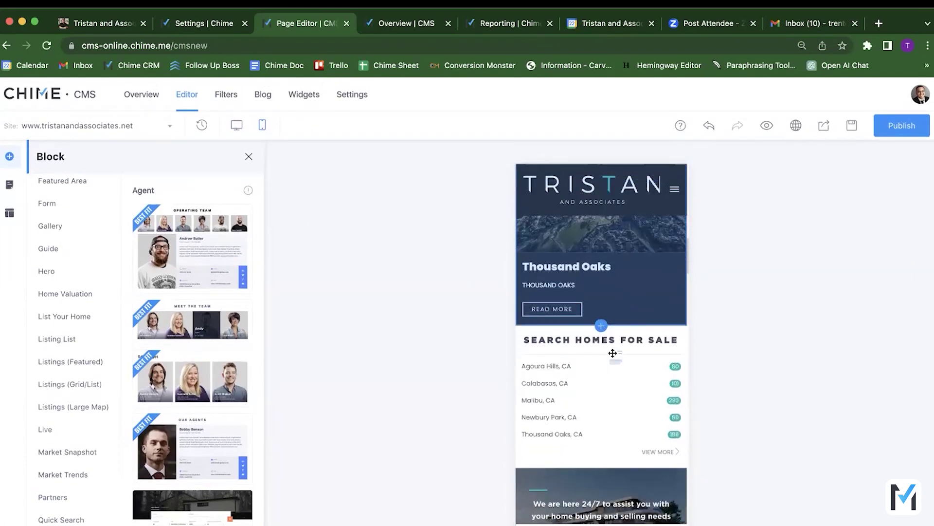
scroll(611, 351, "up", 3)
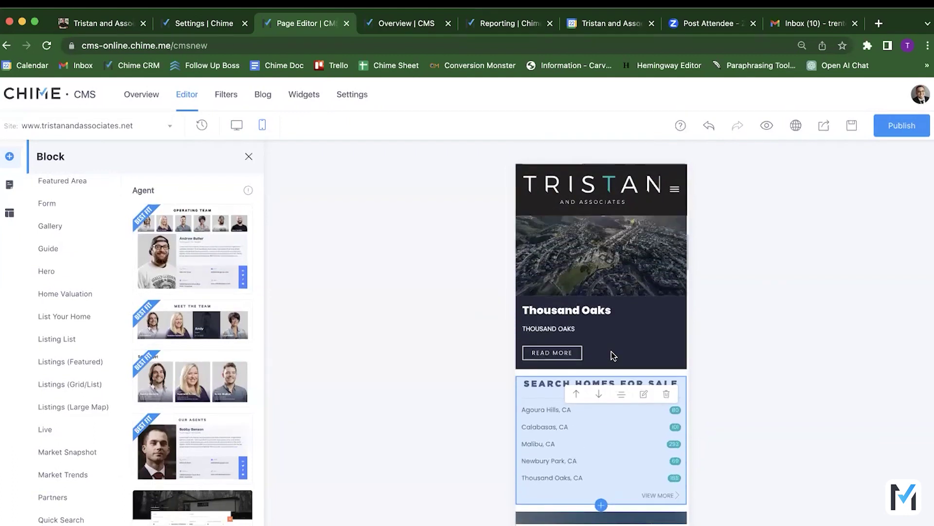
scroll(558, 278, "up", 10)
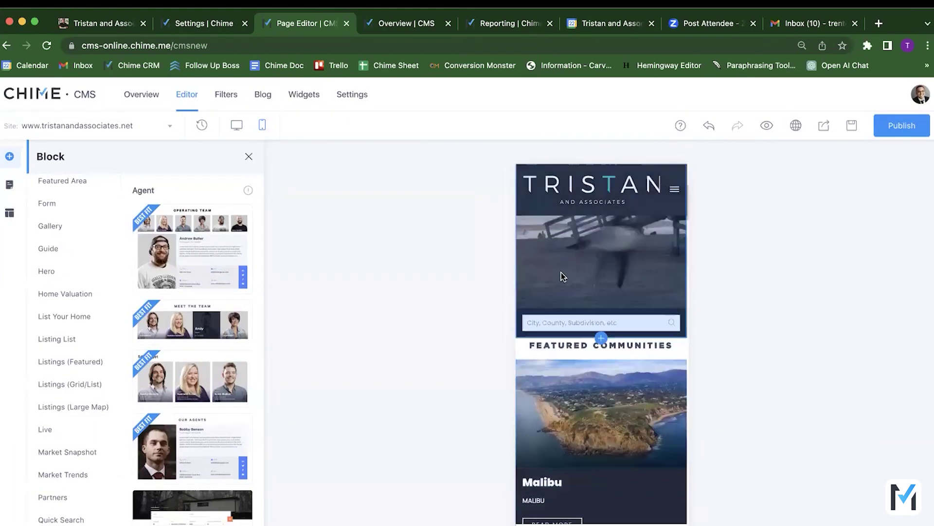
left_click(235, 129)
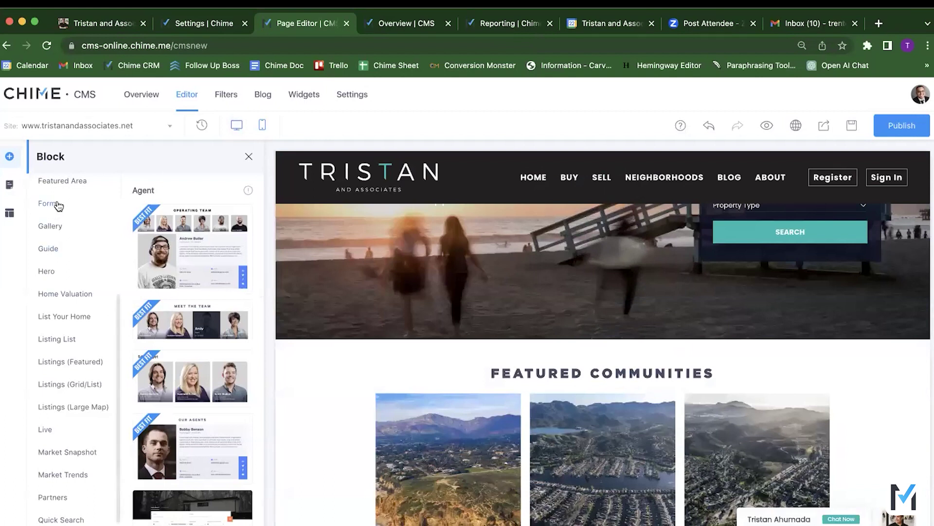
Step: Return to the start of the block categories and look through the available Agent block styles
scroll(62, 200, "up", 3)
scroll(64, 195, "up", 2)
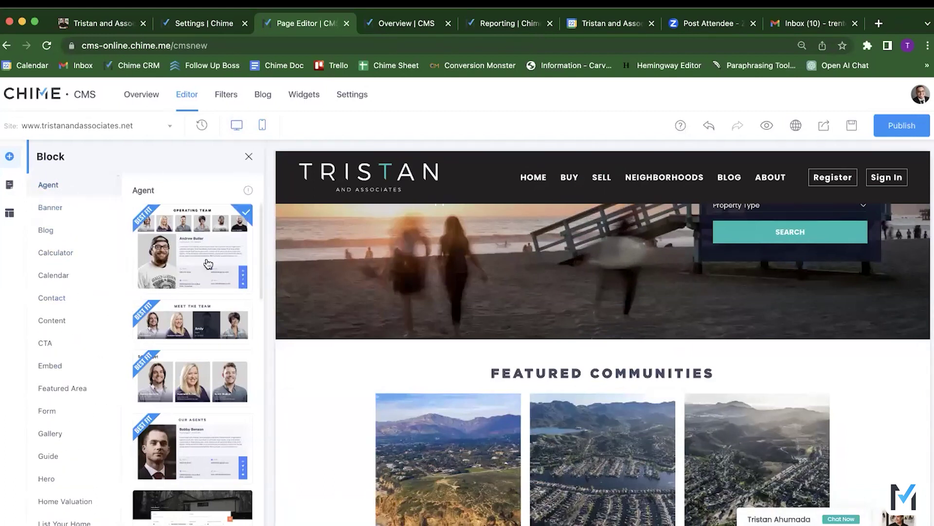
scroll(230, 342, "down", 5)
Step: Open the homepage's agent section for editing, examine its settings and alternative styles, and close it with the style left as is
scroll(375, 369, "down", 10)
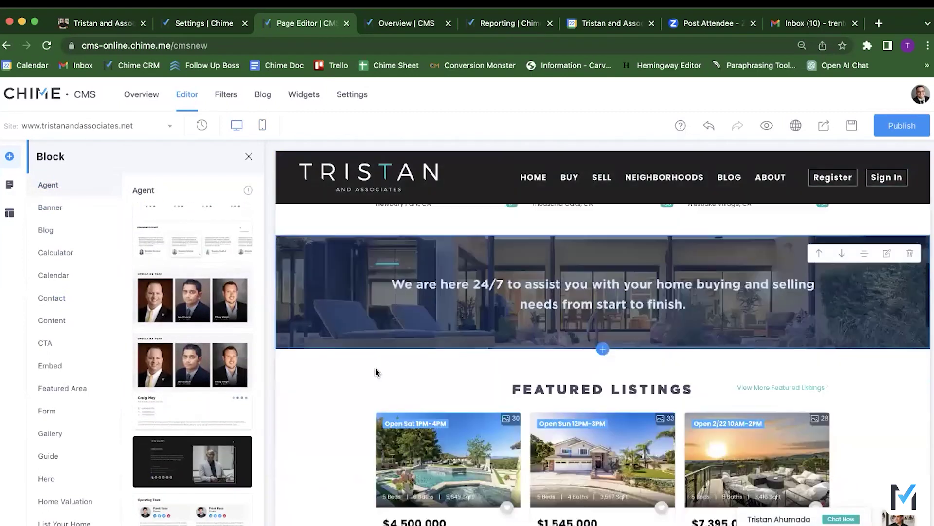
left_click(451, 319)
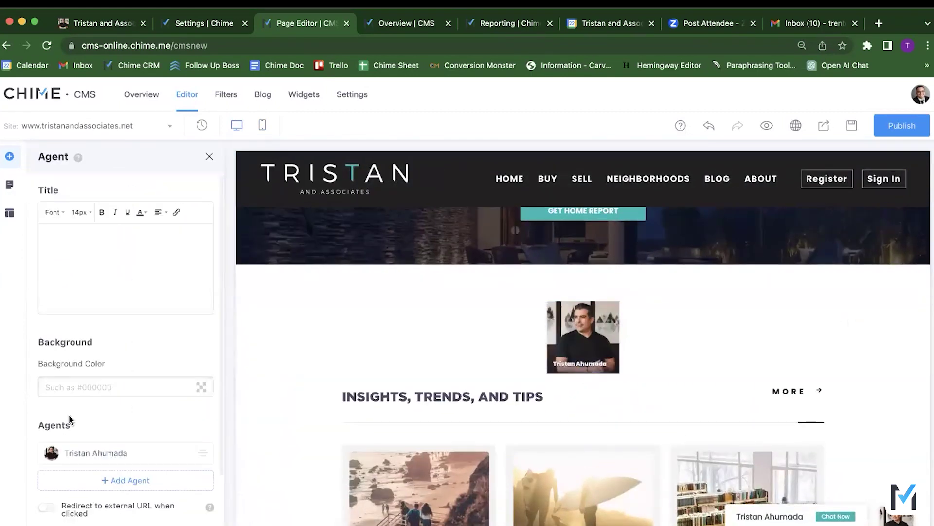
scroll(160, 497, "down", 3)
left_click(155, 457)
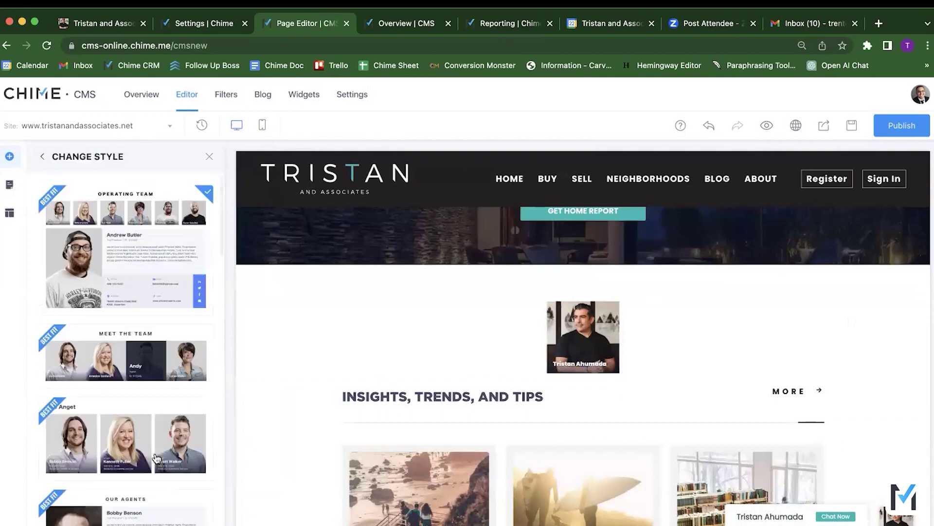
scroll(161, 331, "down", 10)
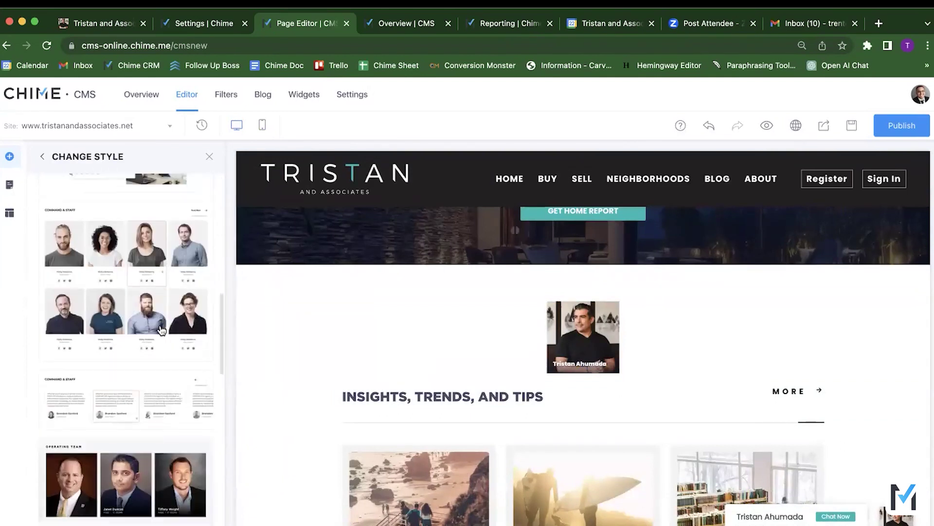
scroll(162, 331, "down", 10)
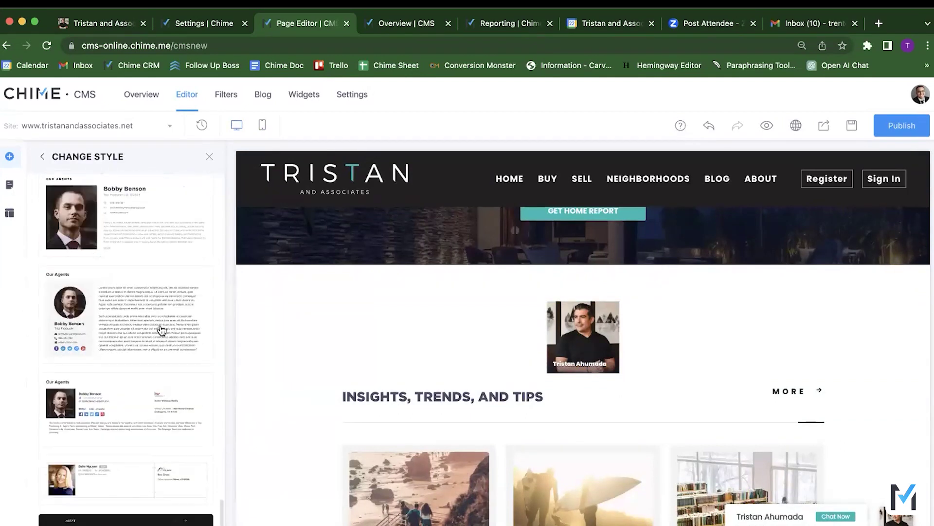
scroll(161, 331, "up", 15)
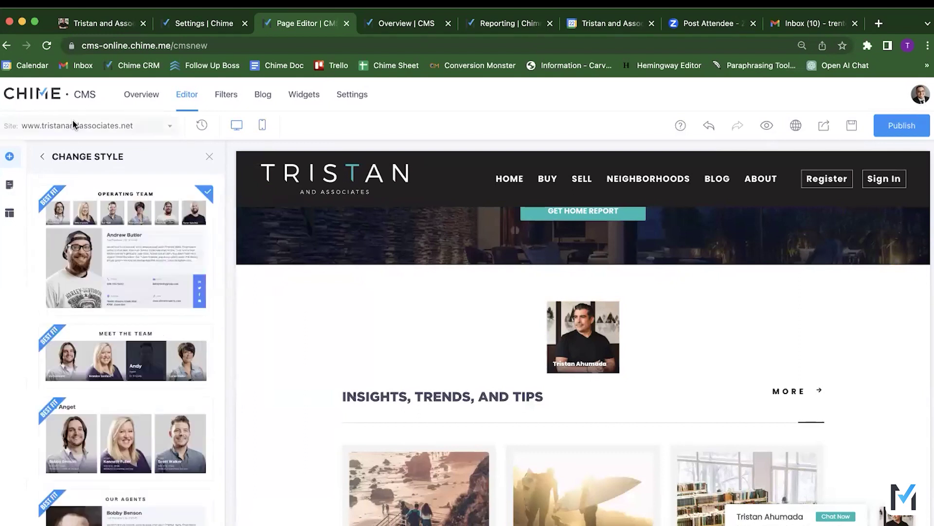
left_click(43, 156)
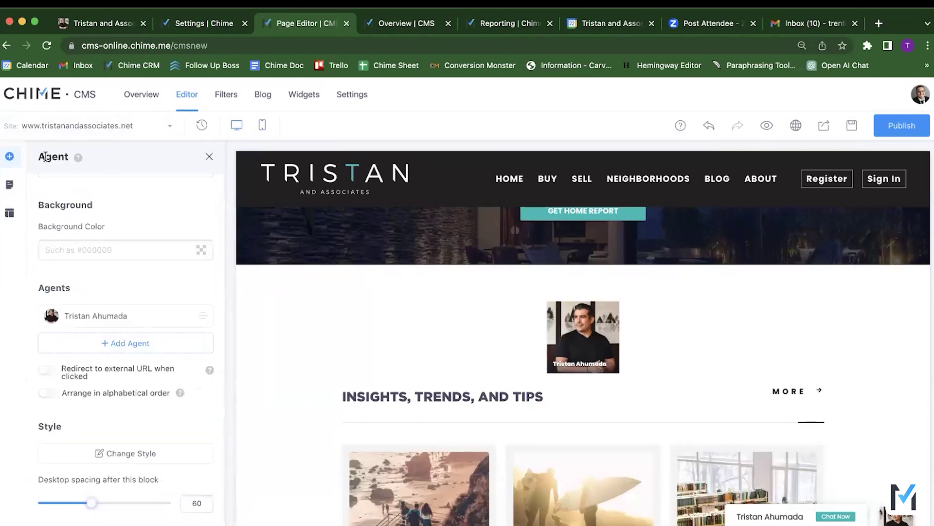
left_click(210, 157)
Step: Reopen the block library and look through the Banner, Blog and Calculator block styles, comparing the Blog styles with the homepage's blog section
left_click(9, 157)
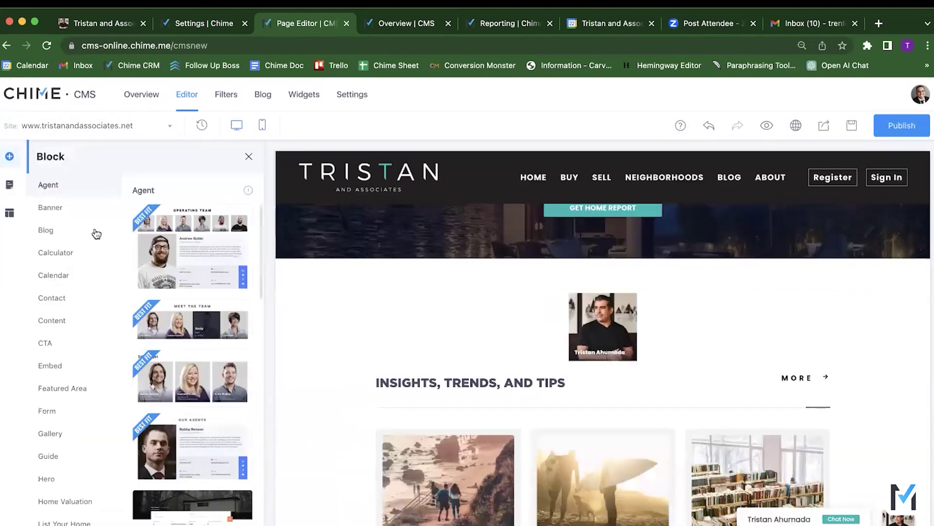
left_click(64, 209)
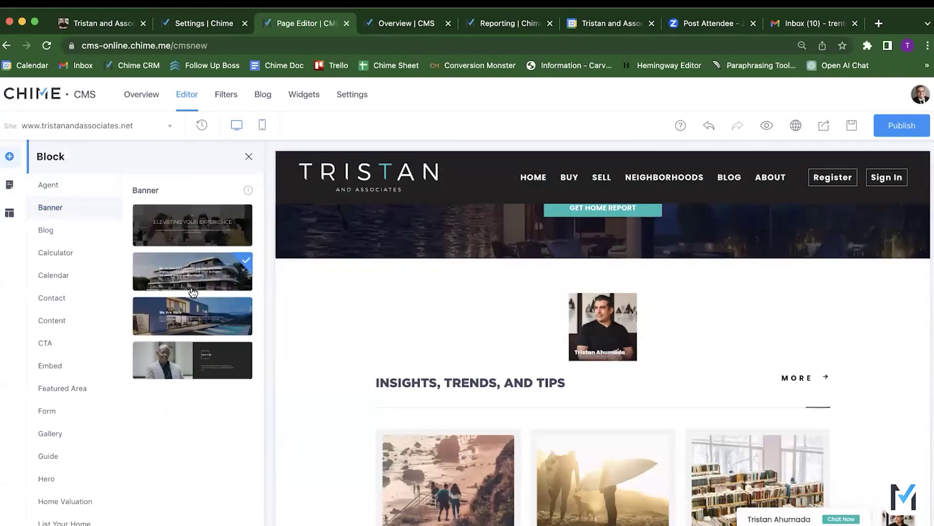
left_click(66, 230)
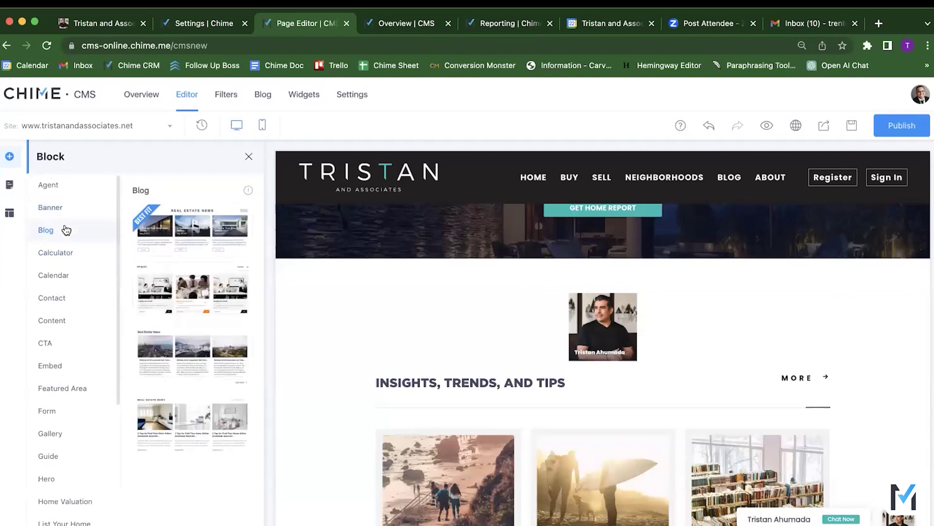
scroll(396, 327, "down", 6)
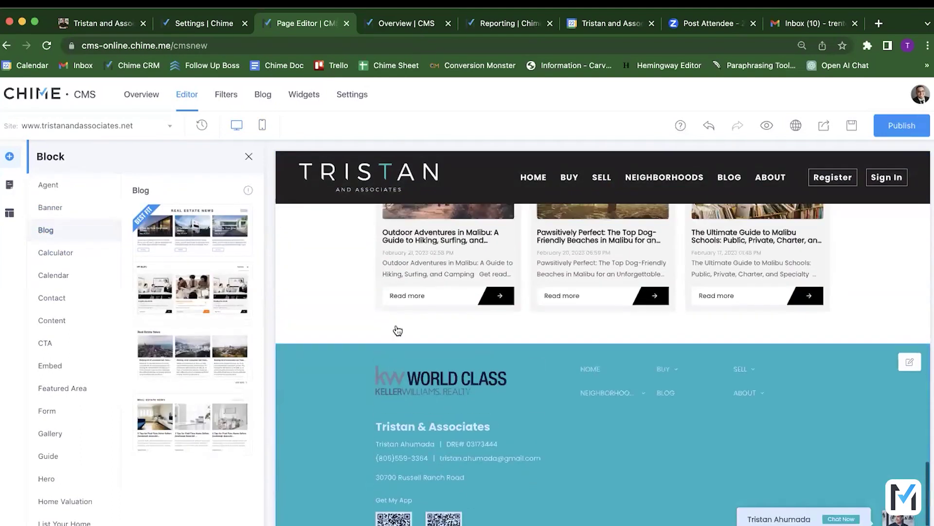
scroll(537, 413, "up", 3)
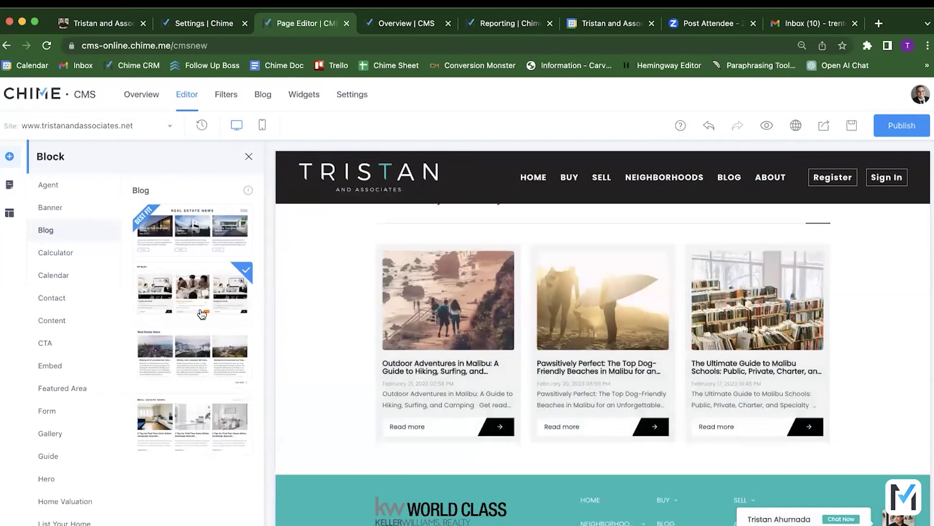
left_click(71, 255)
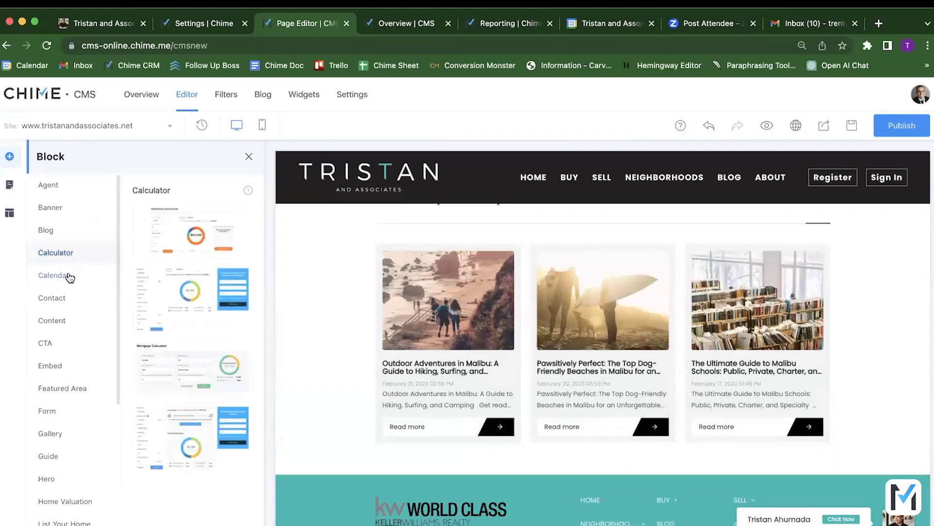
Step: Add the Calendar block below the homepage's agent section, examine it on the page, and delete it
left_click(70, 276)
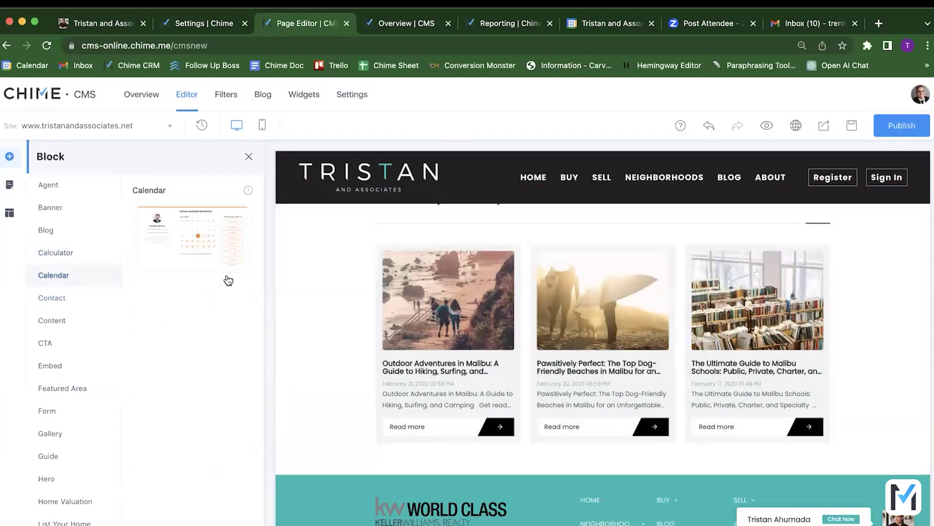
left_click_drag(218, 253, 515, 269)
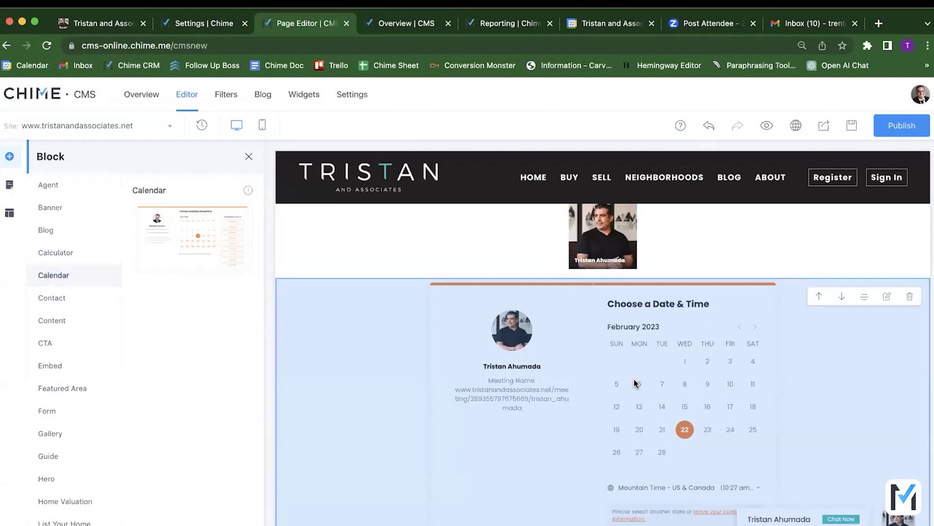
scroll(635, 383, "up", 3)
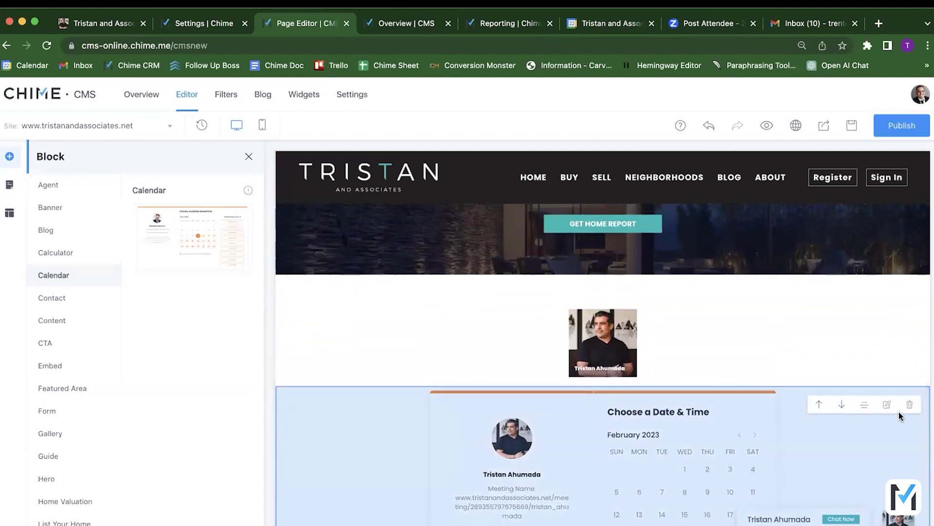
left_click(909, 404)
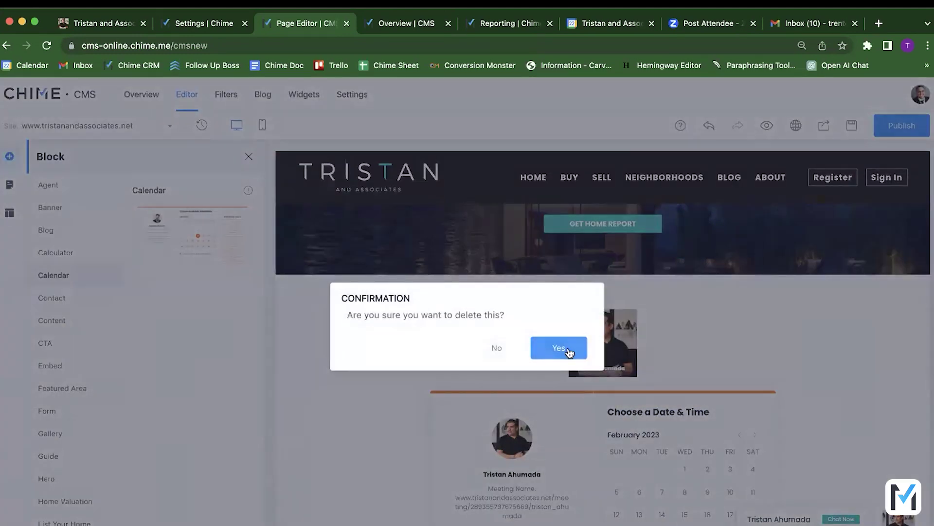
left_click(559, 348)
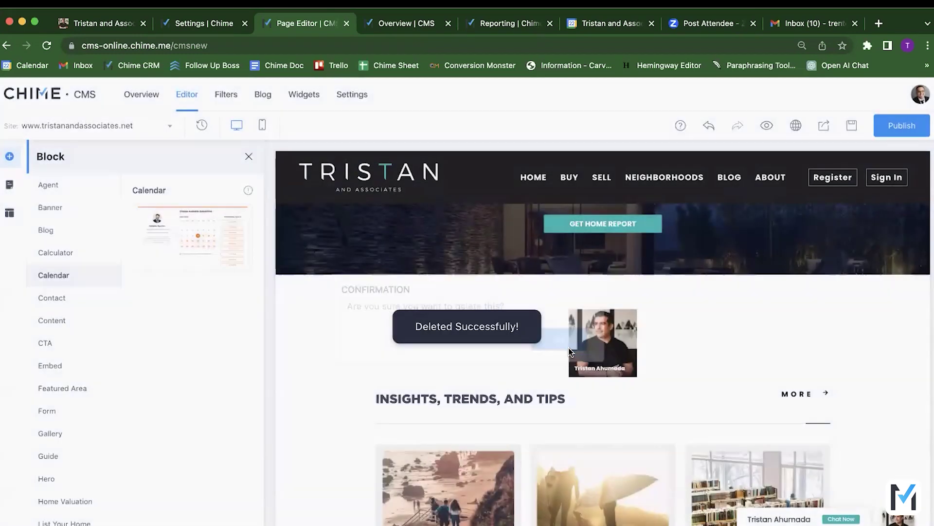
Step: Add the image-and-text Content block between the home valuation banner and the agent section, and open it for editing
left_click(78, 300)
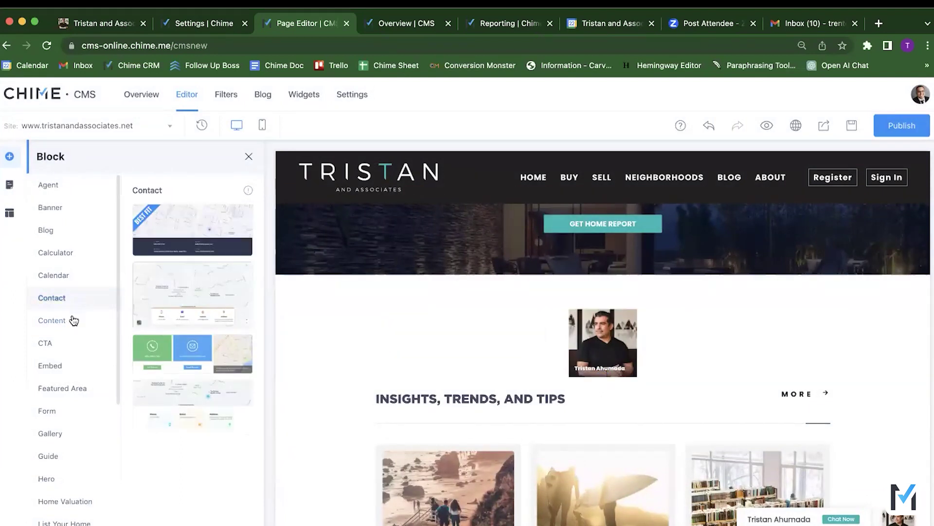
left_click(73, 320)
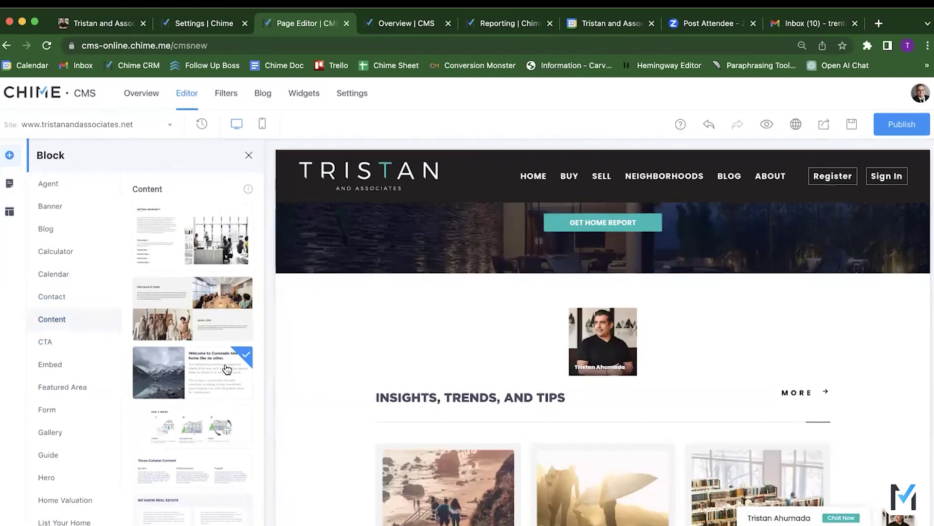
left_click_drag(217, 371, 410, 341)
left_click(753, 381)
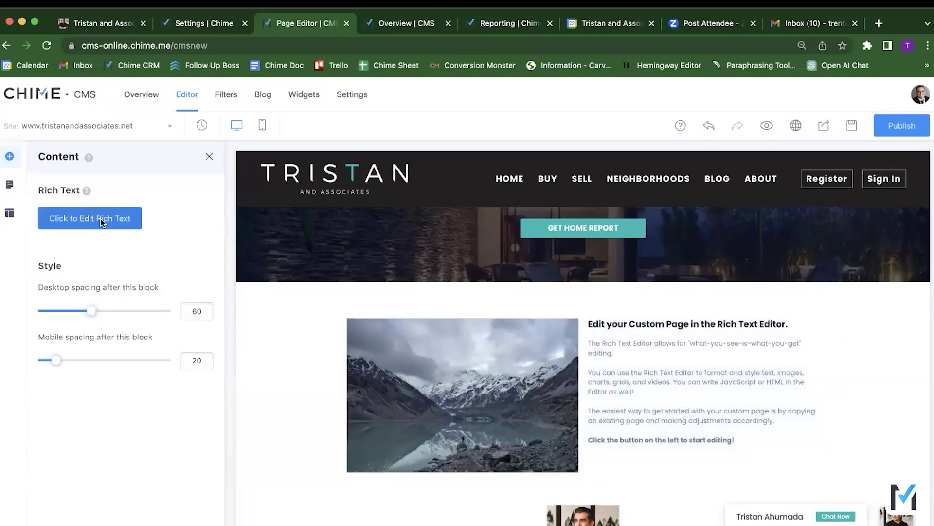
Step: Open the Content block's rich text, examine its source code, and leave the code without saving
left_click(100, 218)
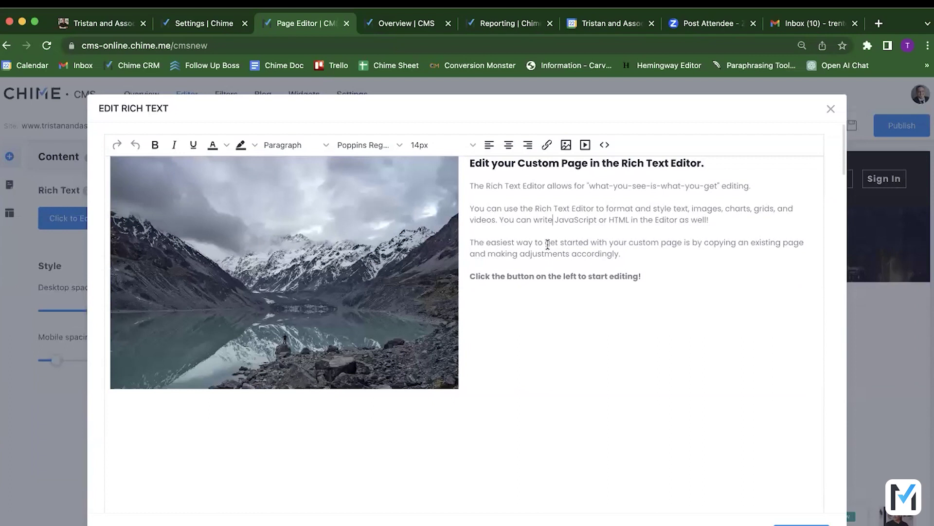
left_click(604, 144)
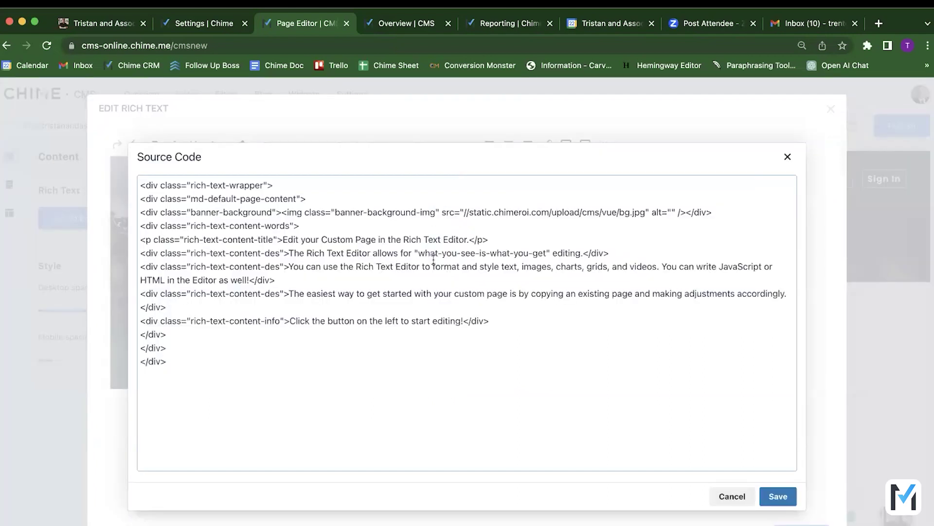
left_click(732, 495)
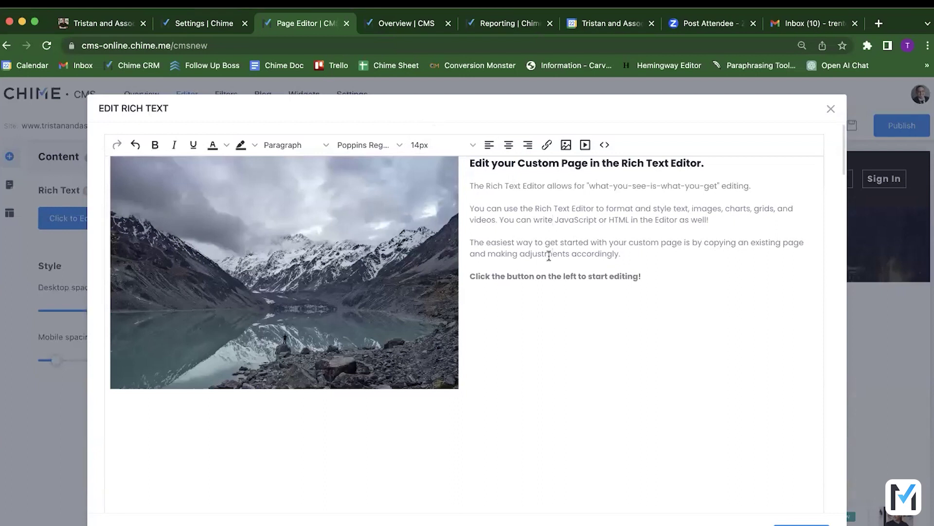
Step: Replace the block's entire rich text with "New Homes For Sale in Calabasas, CA", format it as Heading 1, and save
key("ctrl+a")
key("BackSpace")
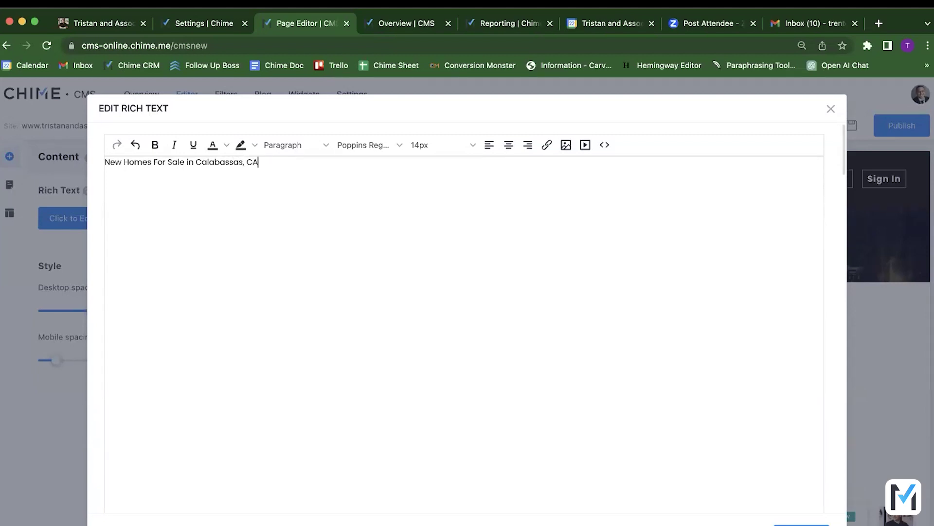
triple_click(262, 158)
left_click(290, 145)
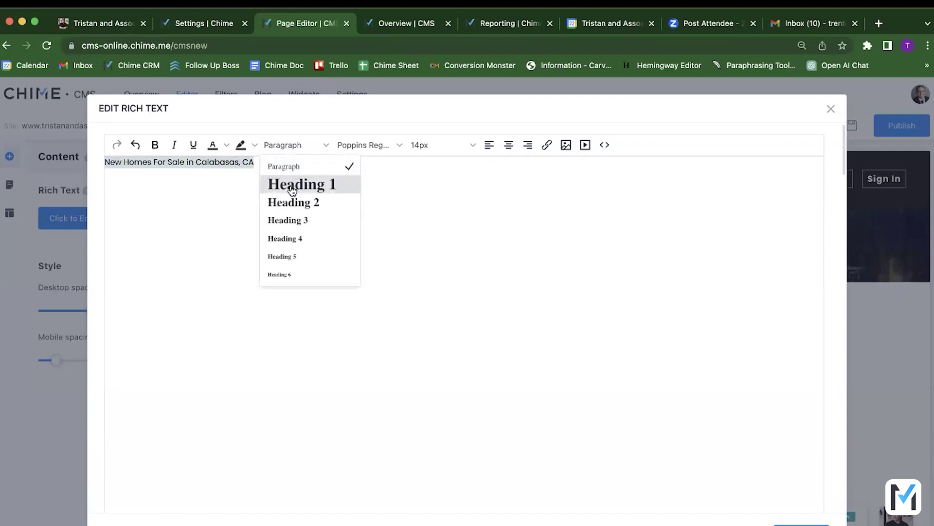
left_click(328, 182)
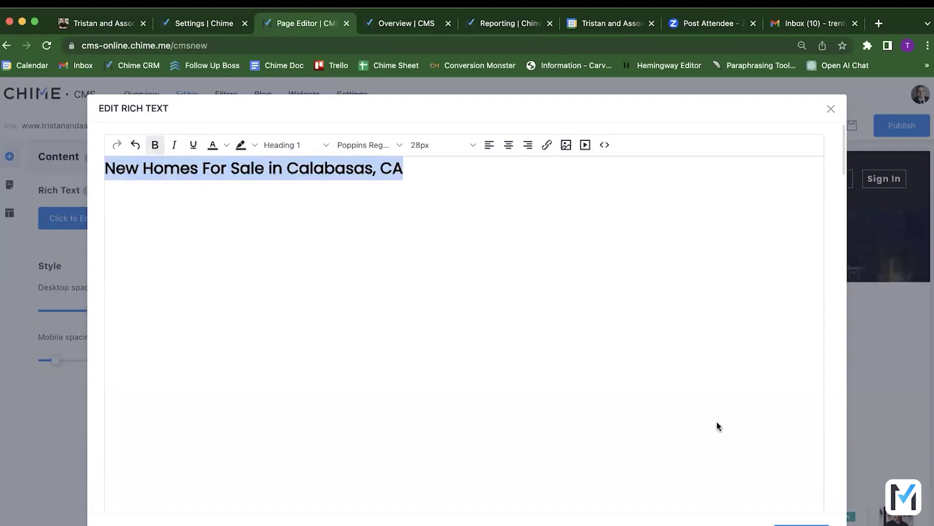
left_click(801, 525)
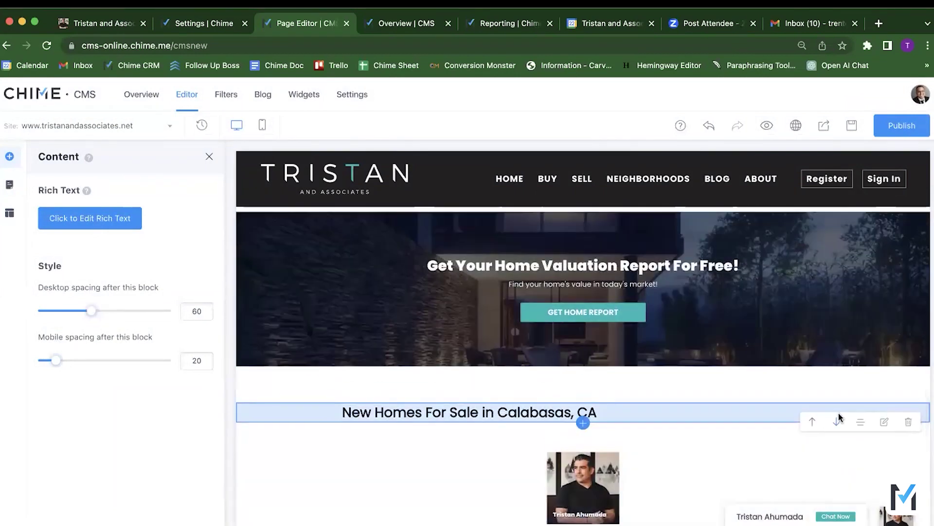
Step: Delete the "New Homes For Sale in Calabasas, CA" content block from the homepage
left_click(908, 421)
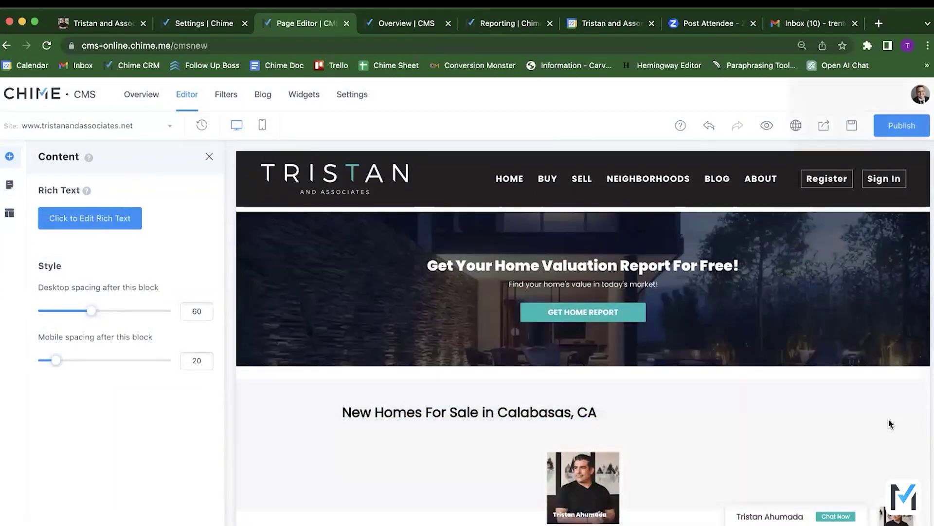
left_click(559, 345)
Step: Return to the block library and look through the available CTA block styles
left_click(9, 156)
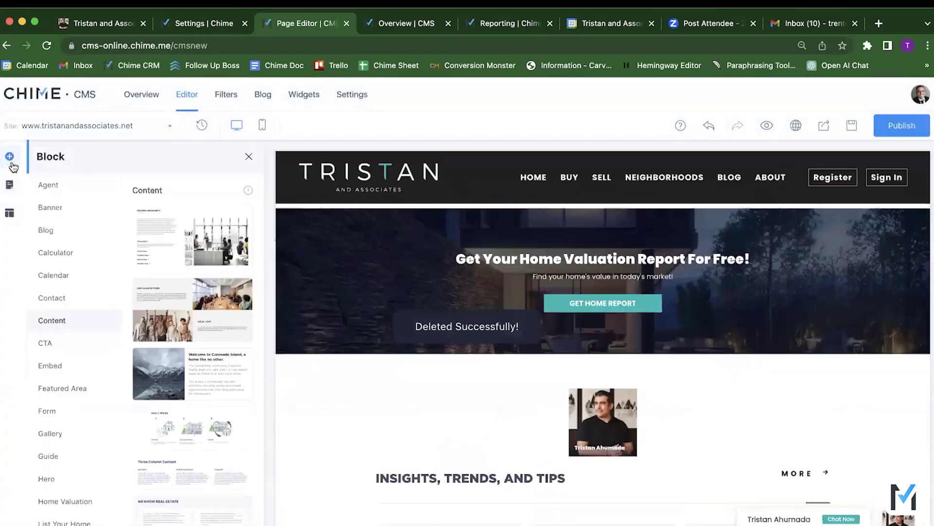
left_click(86, 342)
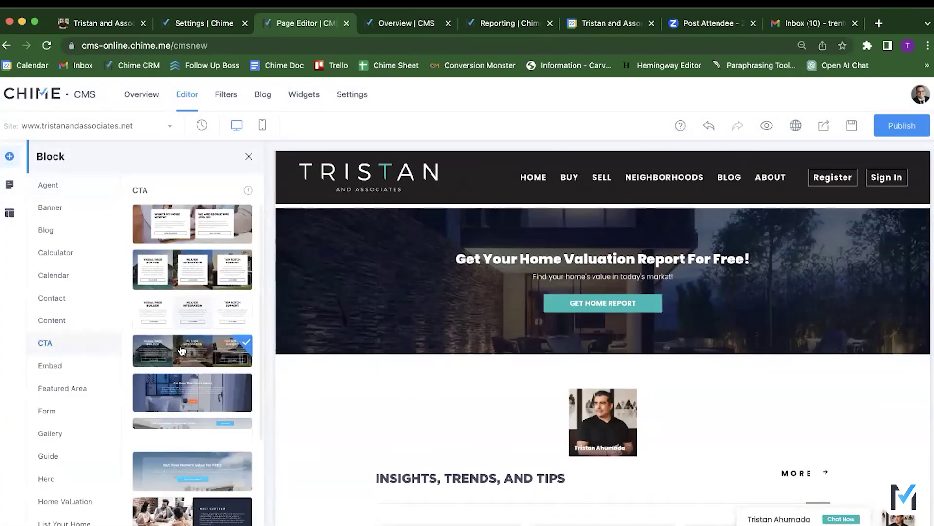
left_click(181, 350)
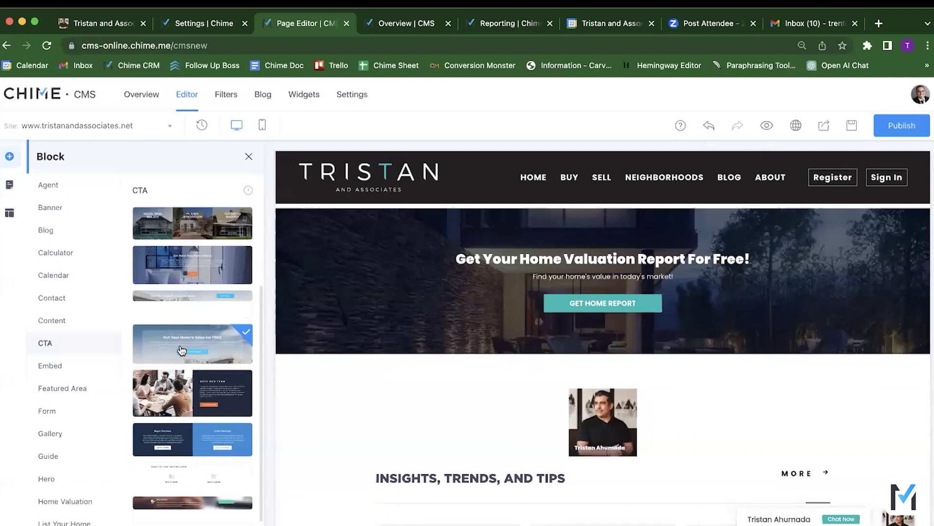
scroll(181, 350, "down", 3)
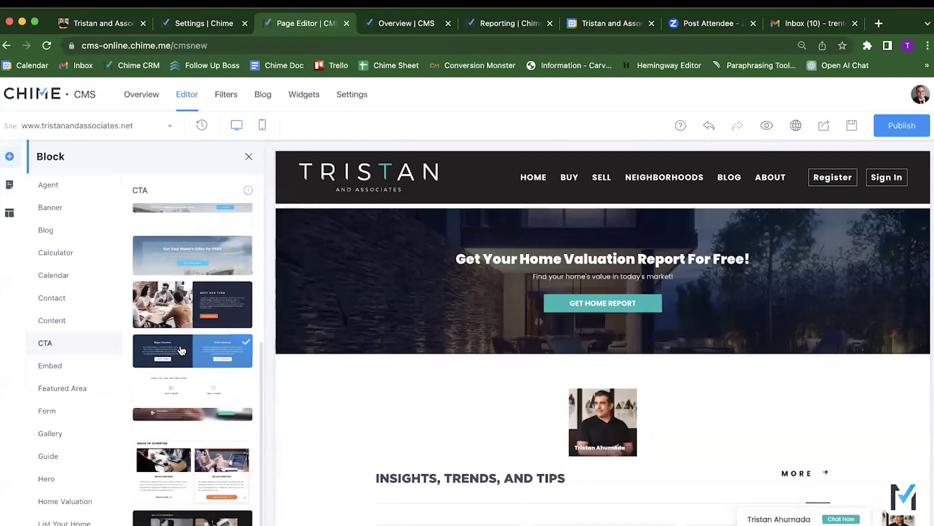
Step: Add the dark Areas of Expertise CTA block between the home valuation banner and the agent section, examine it, and delete it
left_click_drag(162, 508, 388, 413)
scroll(388, 413, "down", 3)
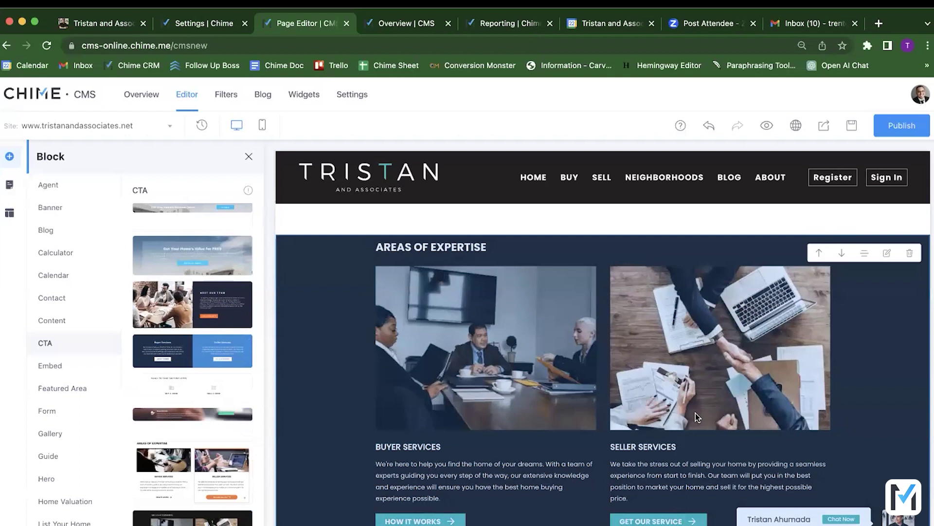
scroll(692, 412, "up", 2)
scroll(693, 412, "down", 3)
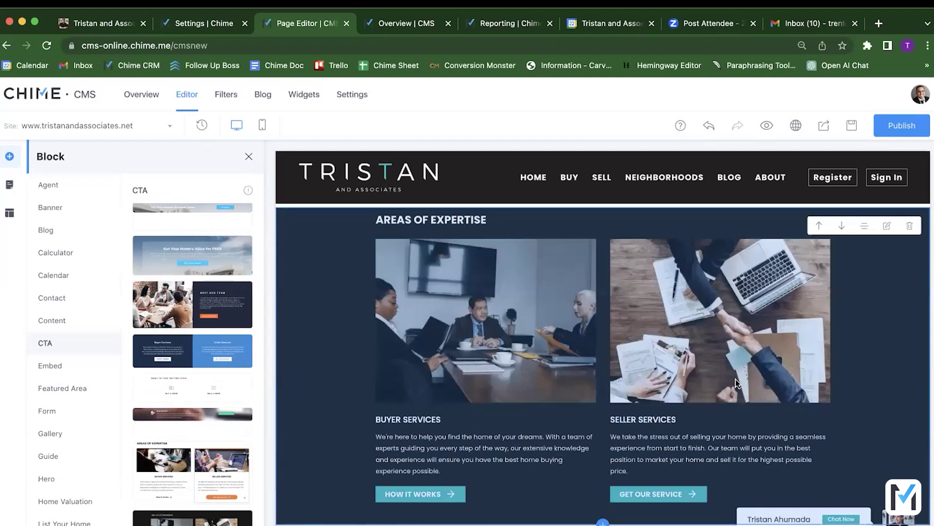
scroll(734, 408, "up", 3)
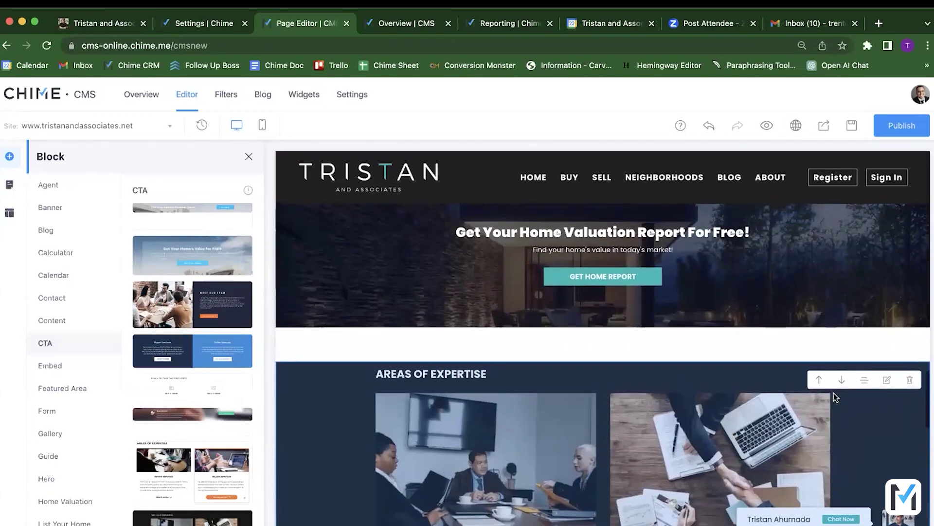
left_click(909, 380)
left_click(562, 345)
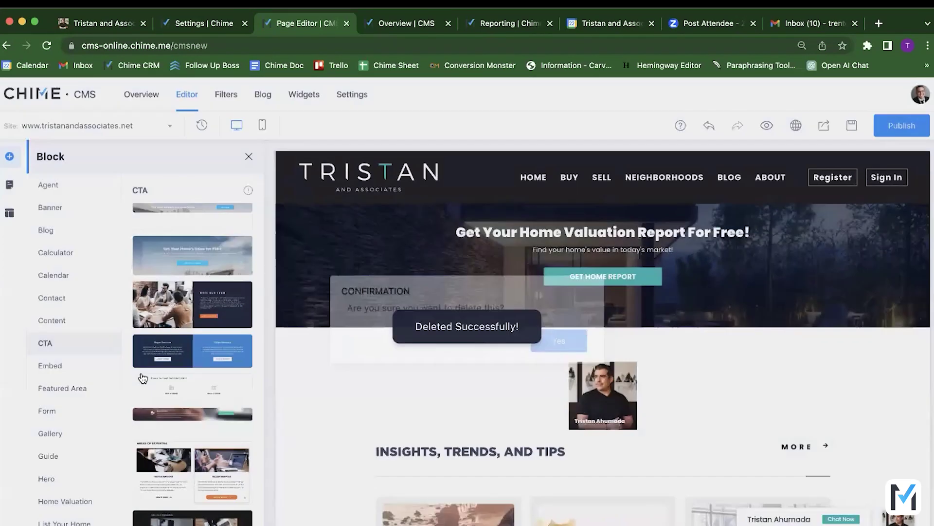
Step: Look through the Embed, Featured Area and Form block styles, and open the Gallery category
left_click(48, 365)
scroll(66, 389, "down", 2)
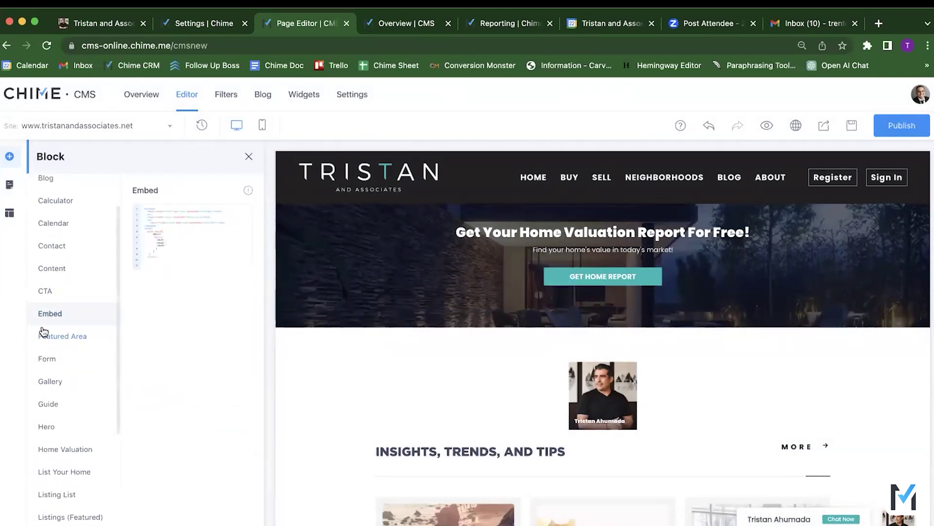
left_click(69, 333)
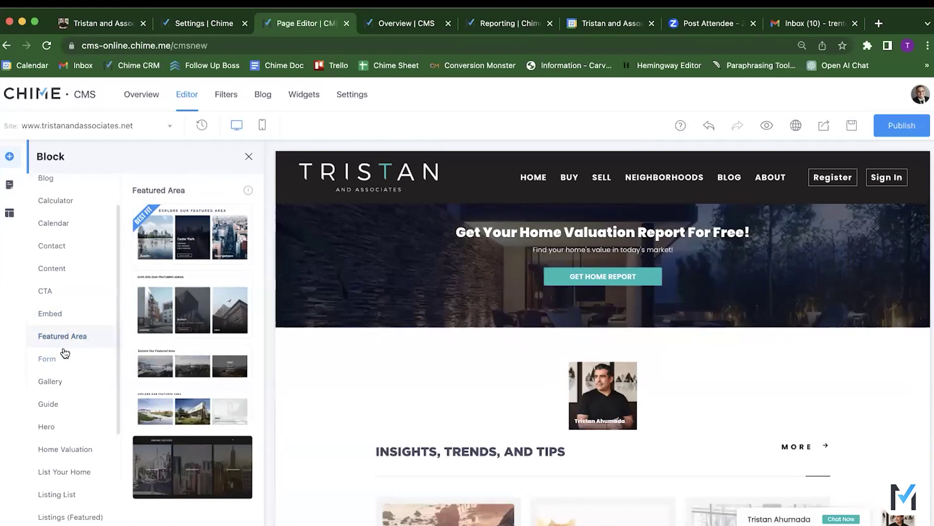
left_click(62, 360)
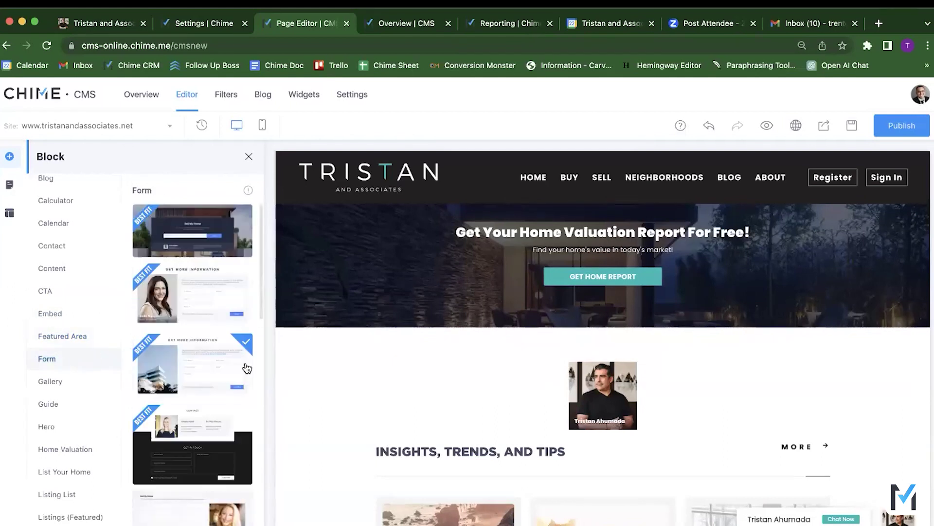
scroll(184, 348, "down", 5)
scroll(184, 348, "down", 3)
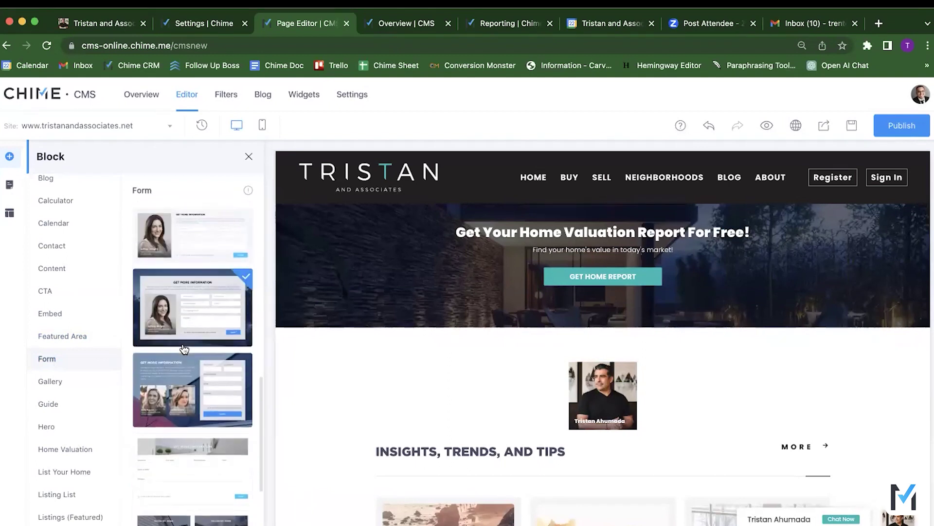
left_click(69, 382)
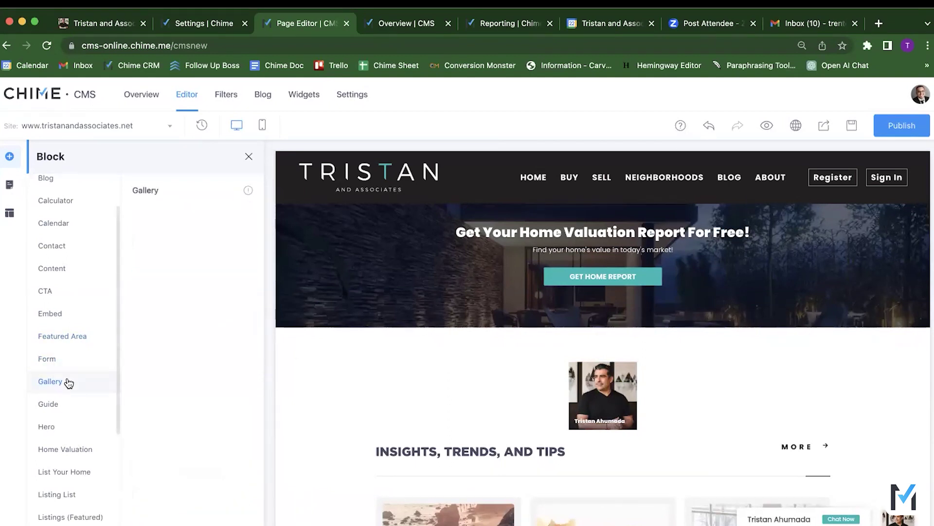
Step: Insert the Gallery block above the home valuation banner and open its settings to look over the image, background and display mode options
left_click_drag(173, 250, 492, 282)
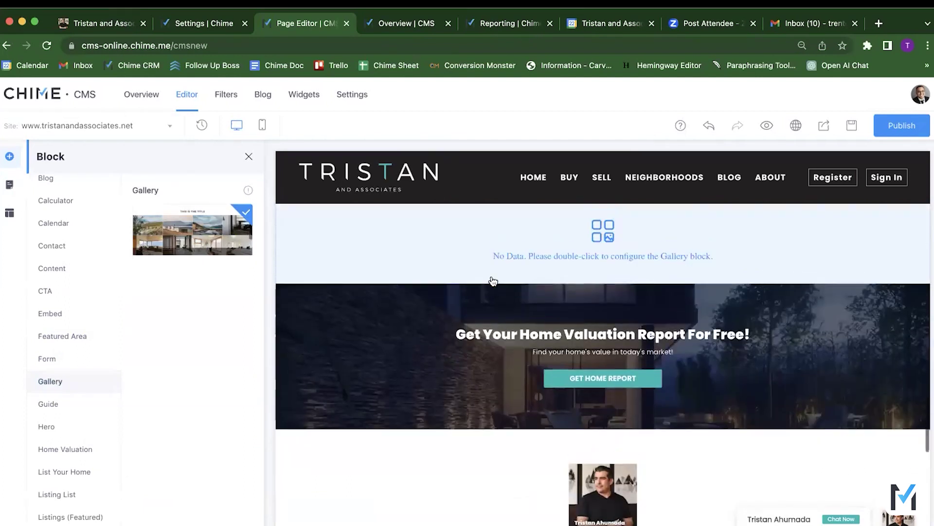
scroll(493, 281, "up", 2)
double_click(582, 349)
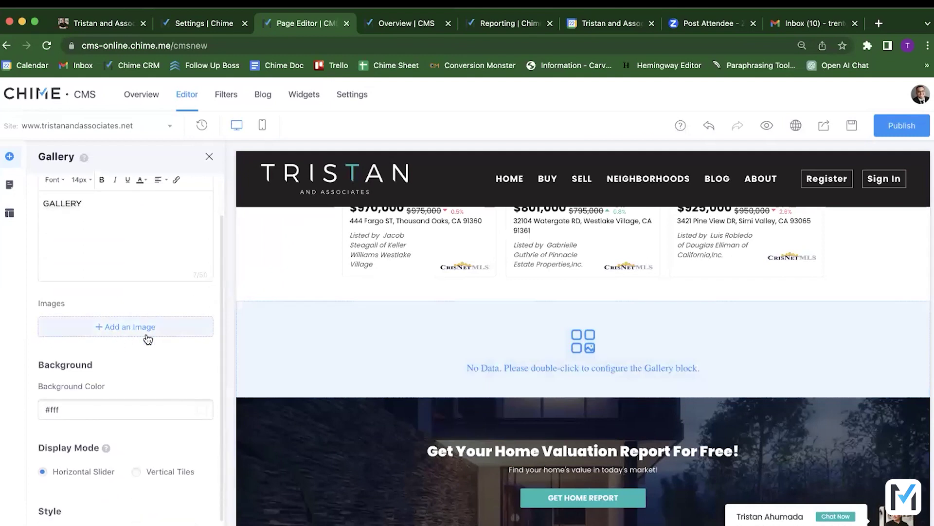
scroll(586, 341, "up", 2)
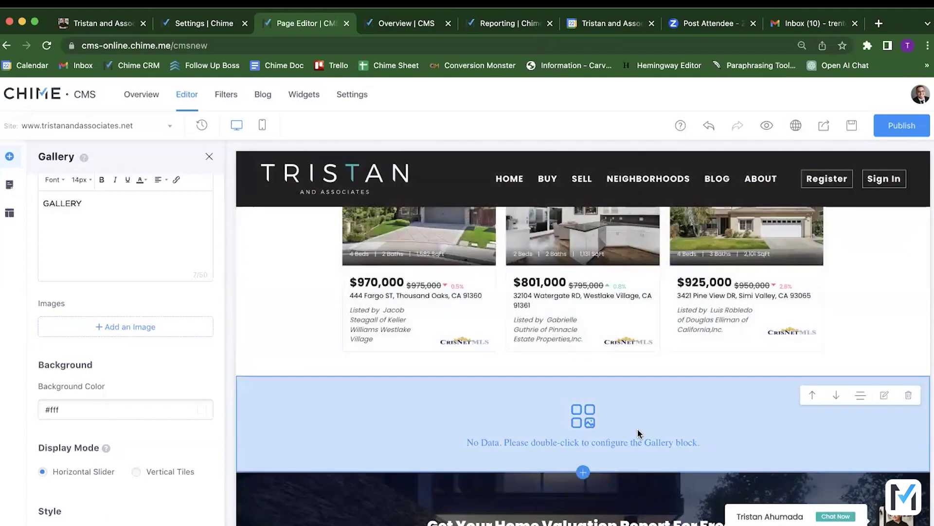
Step: Delete the empty Gallery block from the homepage
left_click(907, 396)
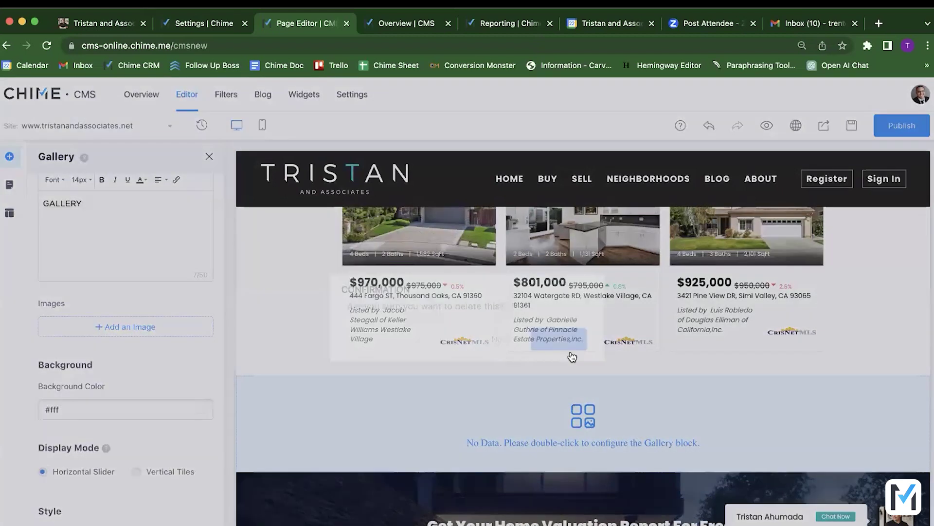
key("Return")
left_click(9, 184)
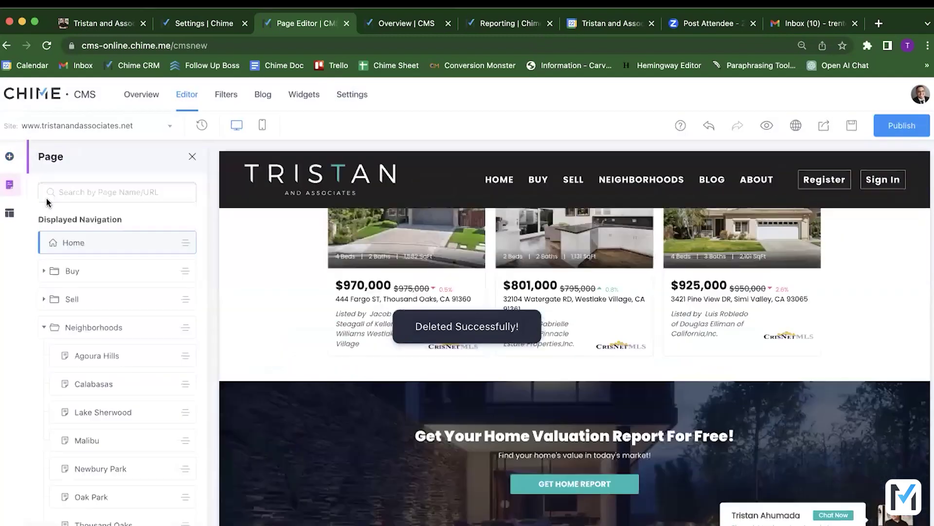
Step: Return to the block library and look through the Guide and Hero block styles
left_click(9, 156)
scroll(93, 441, "down", 2)
left_click(67, 318)
left_click(68, 343)
left_click(75, 364)
scroll(77, 370, "down", 3)
scroll(483, 327, "up", 10)
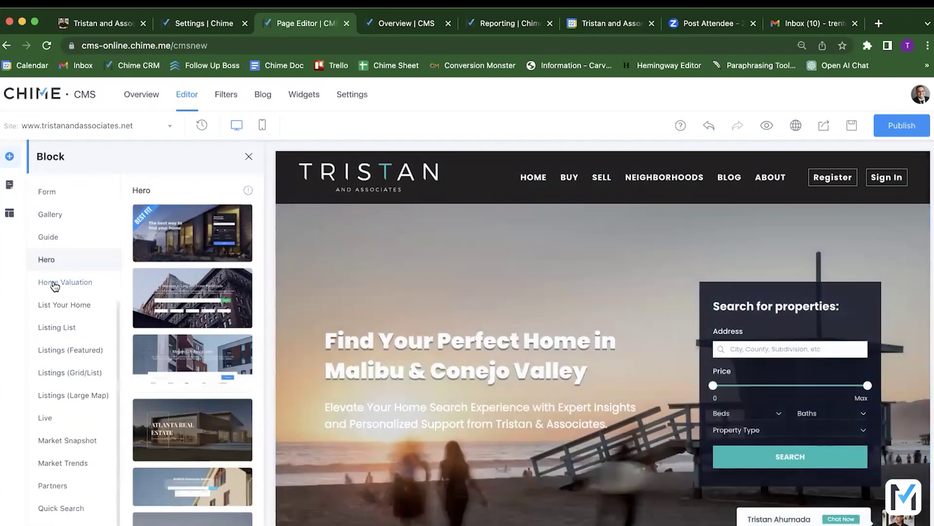
Step: Look through the Home Valuation, List Your Home and Listing block styles, through Listings (Large Map)
left_click(53, 282)
left_click(57, 302)
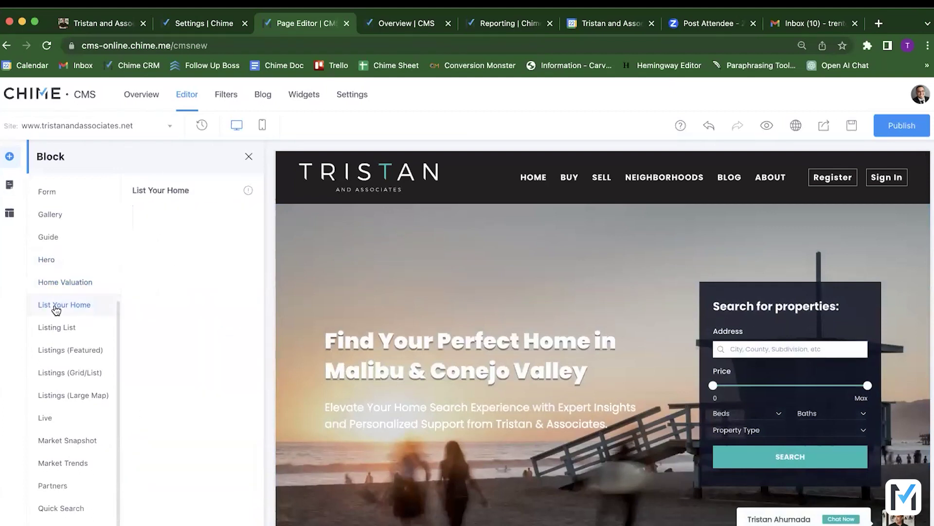
left_click(56, 327)
left_click(56, 349)
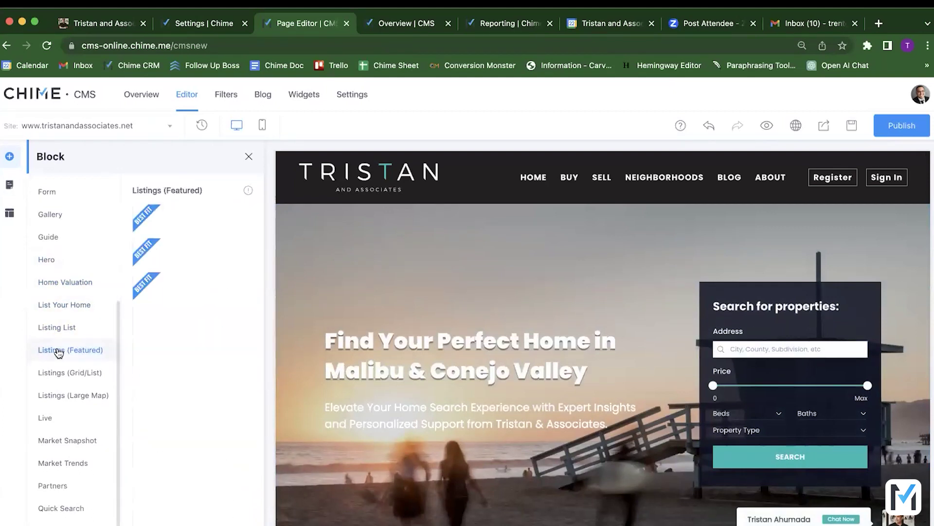
left_click(59, 373)
left_click(59, 394)
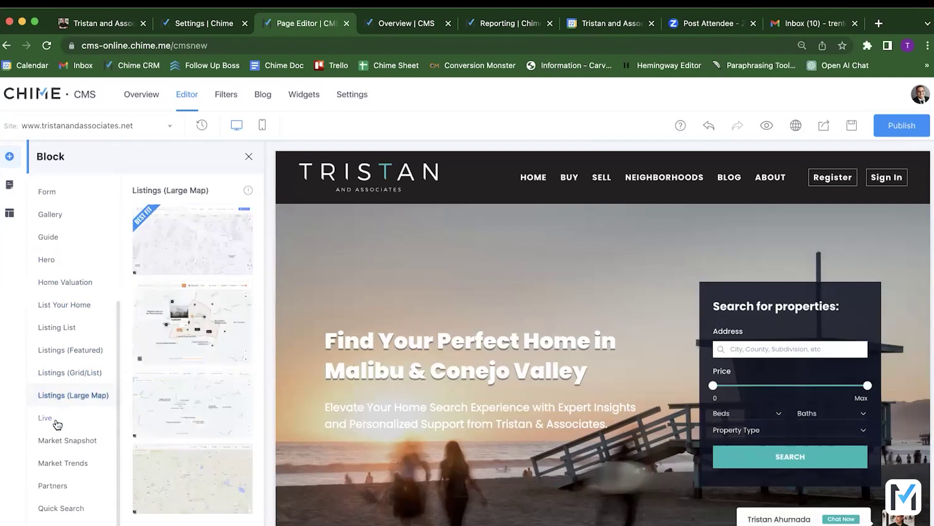
Step: Examine the Live block styles, and look through the Market Snapshot and Market Trends categories
left_click(57, 418)
scroll(58, 423, "down", 2)
scroll(56, 421, "down", 1)
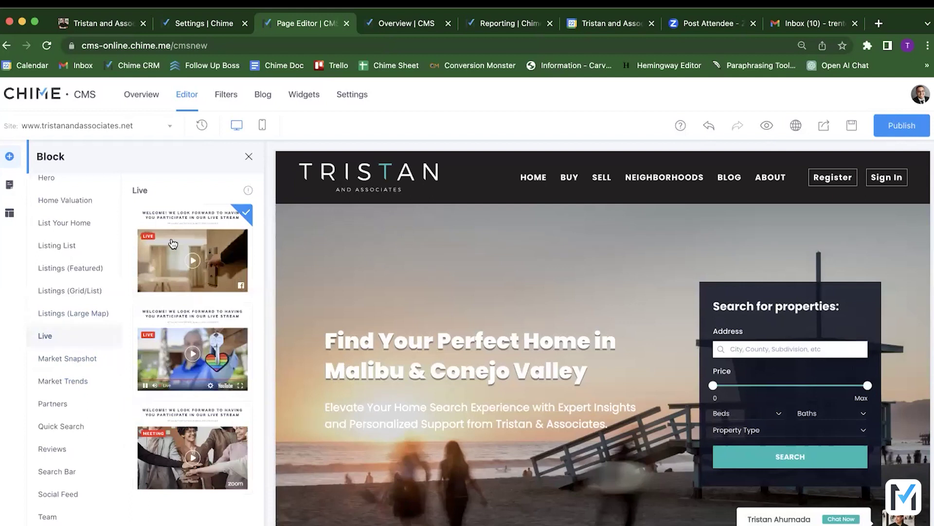
mouse_move(345, 238)
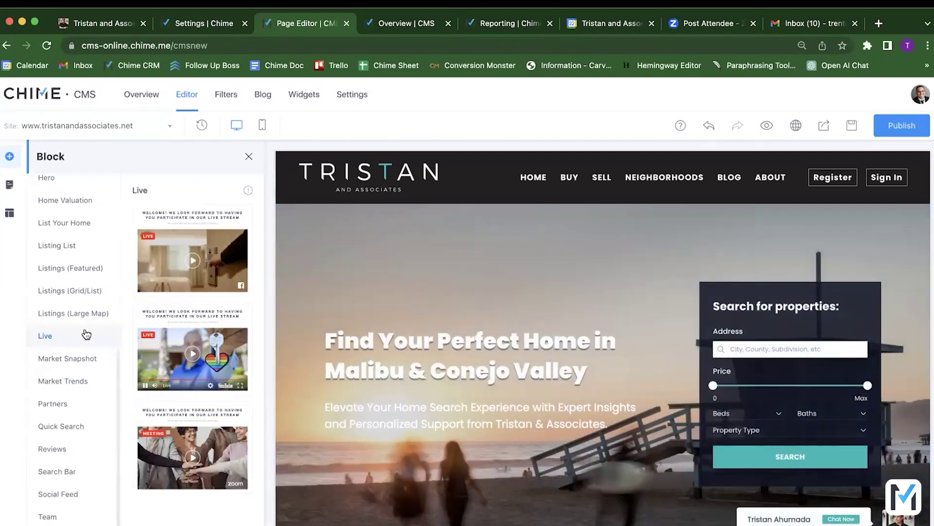
left_click(69, 359)
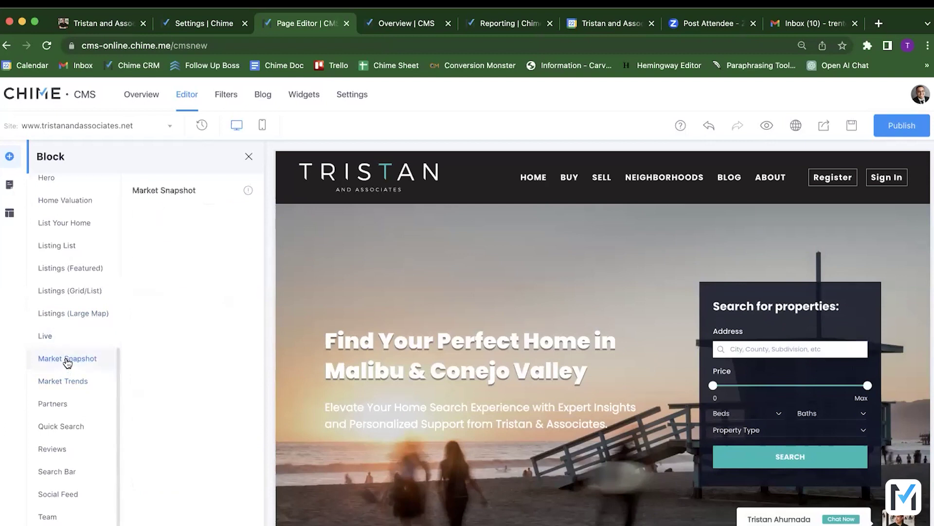
left_click(65, 382)
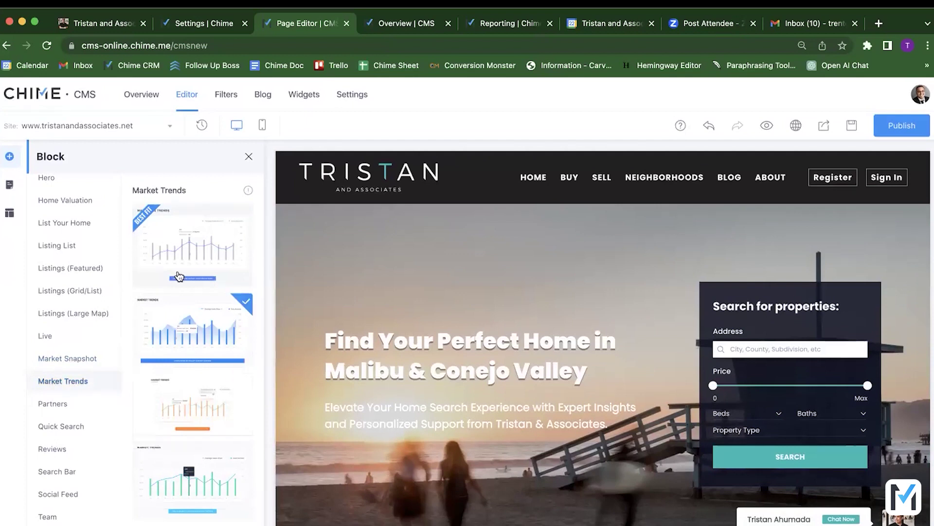
Step: Switch to the live website, open the Newbury Park neighborhood page, and examine its Market Trends section
left_click(82, 24)
mouse_move(603, 120)
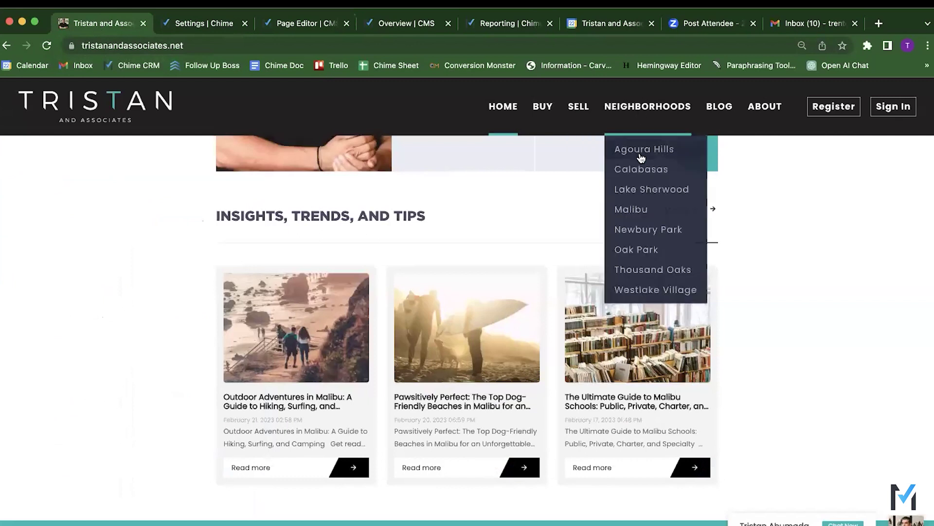
left_click(647, 229)
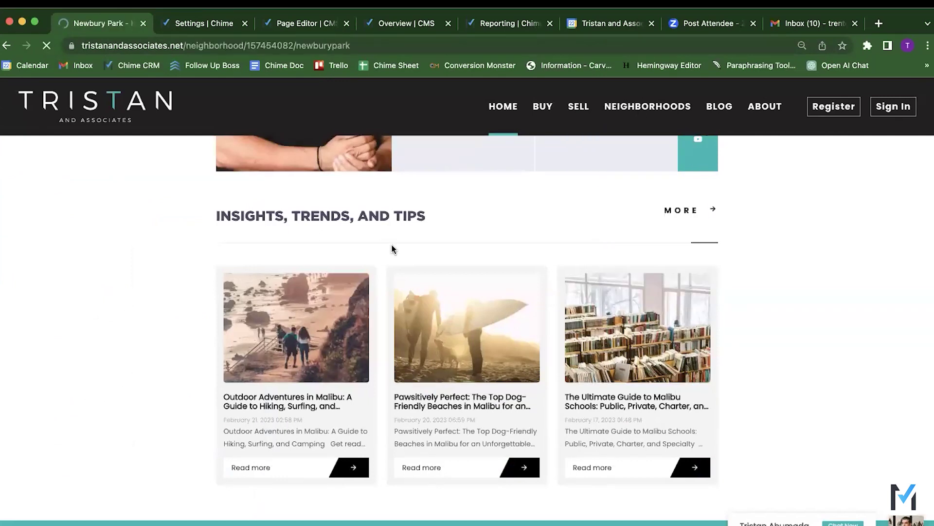
scroll(393, 249, "down", 15)
scroll(393, 249, "up", 3)
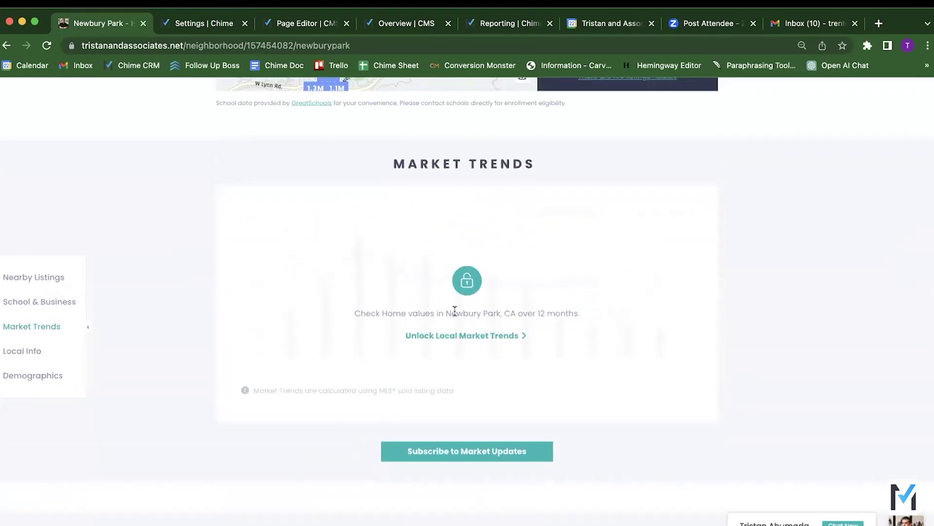
Step: Return to the Page Editor, look through the remaining block categories including Video, and close the block library
left_click(289, 27)
left_click(63, 468)
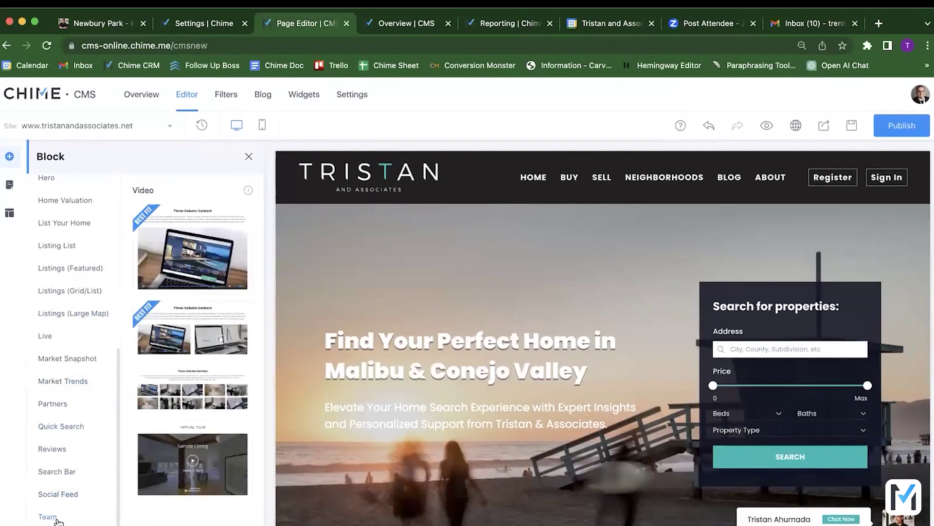
left_click(249, 157)
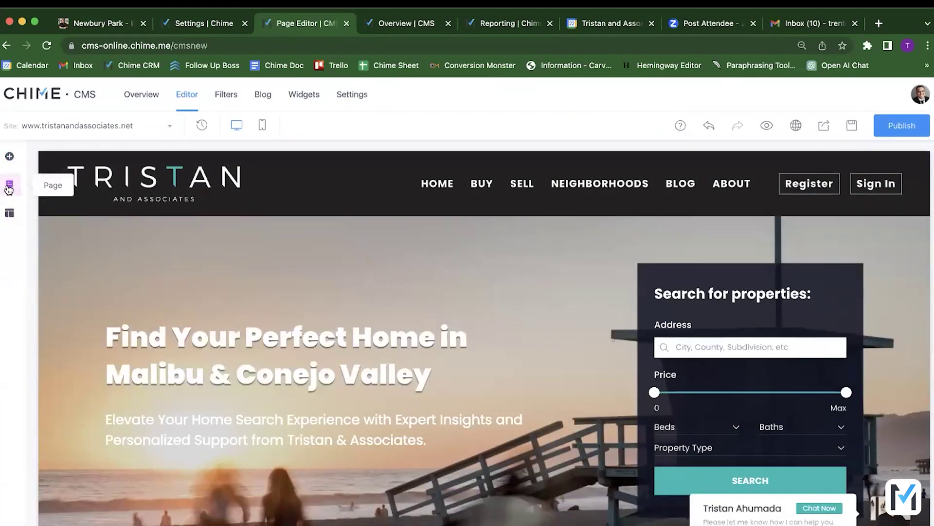
Step: Start adding a page from the page list and browse the My Team, Featured Area and Market Snapshot templates
left_click(9, 184)
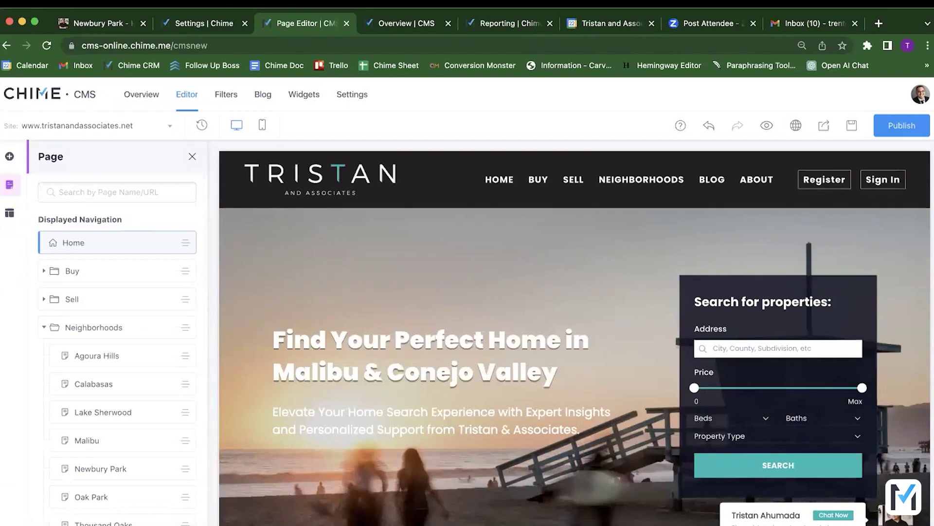
left_click(151, 523)
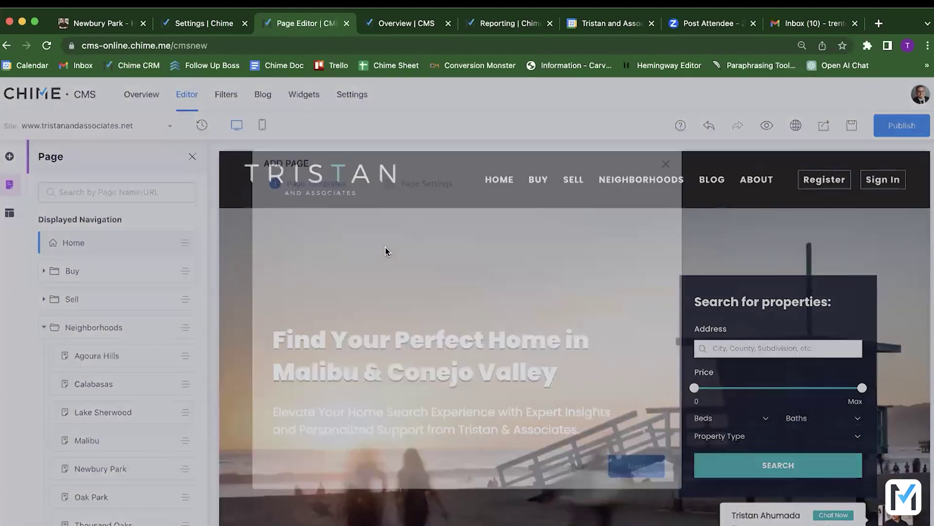
scroll(321, 320, "down", 2)
scroll(321, 320, "down", 1)
left_click(305, 286)
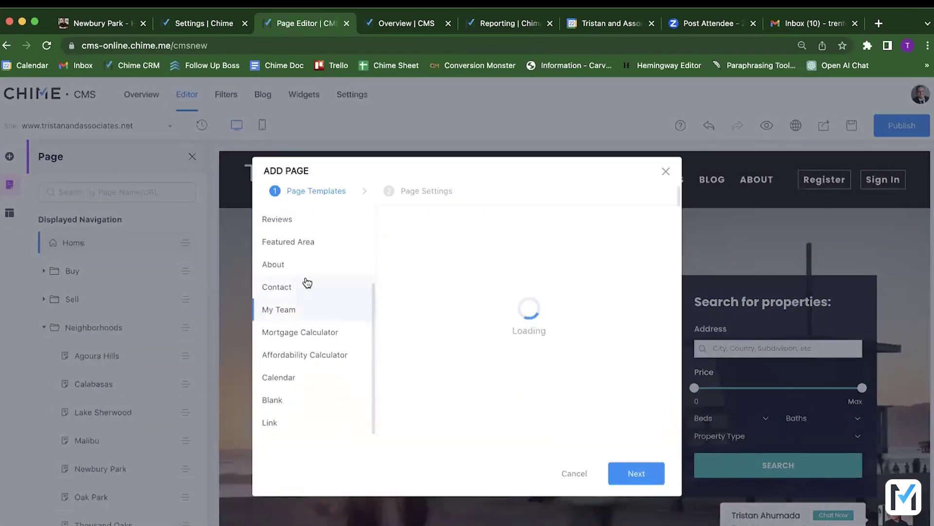
left_click(307, 245)
scroll(305, 244, "up", 3)
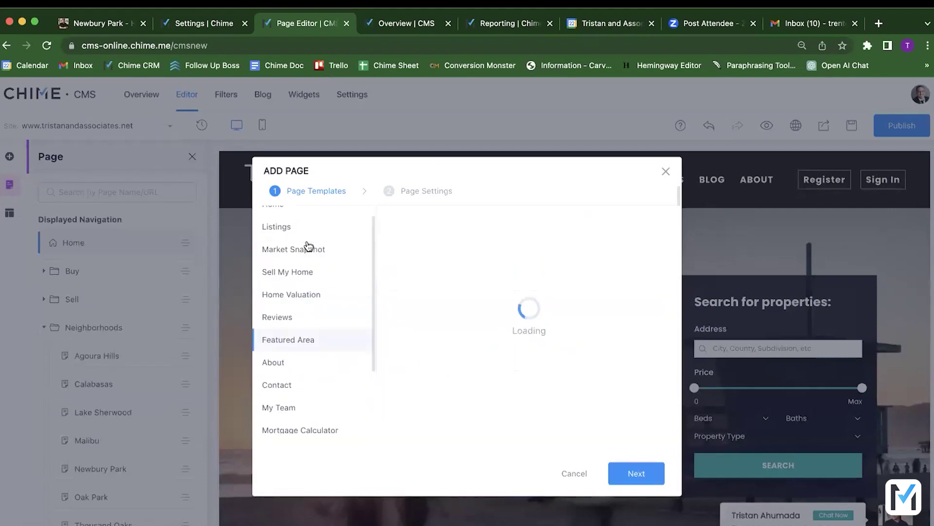
left_click(303, 256)
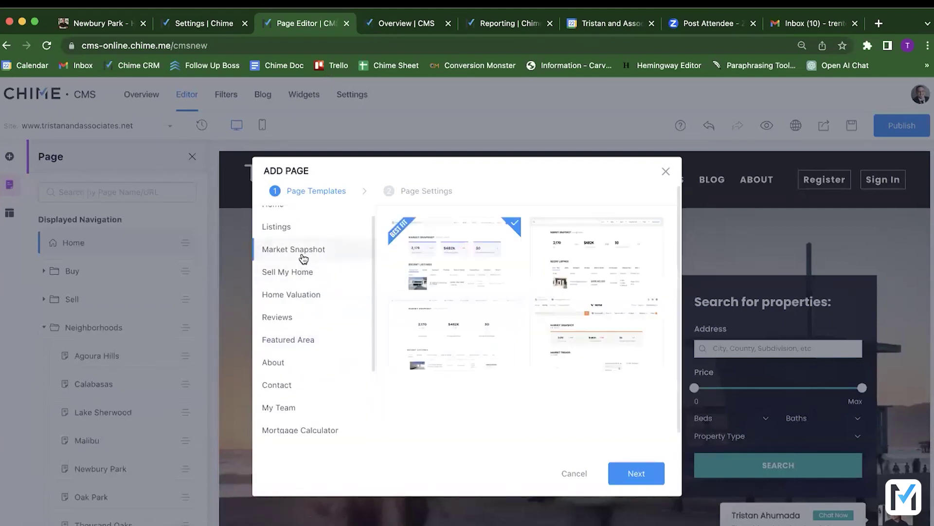
scroll(303, 259, "up", 1)
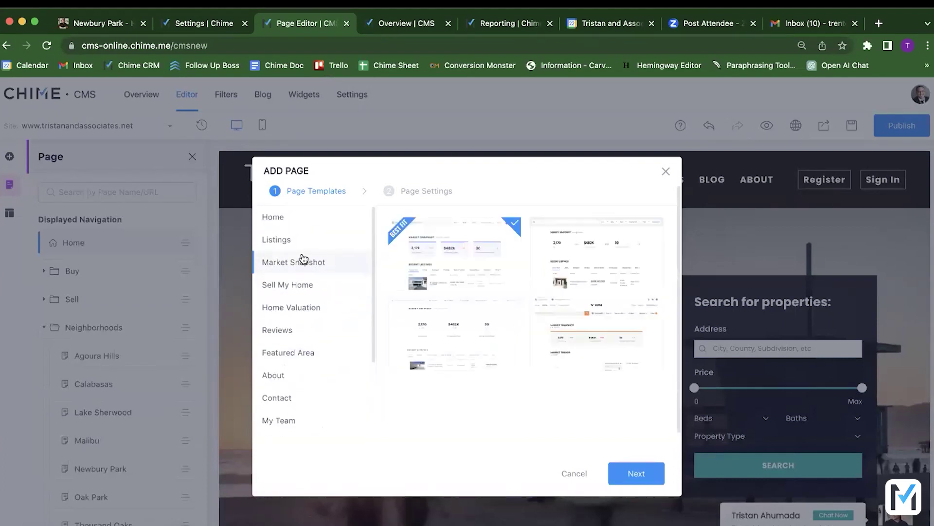
Step: Choose the Featured Area page template, look over its area data in the page settings, and cancel the new page
left_click(305, 361)
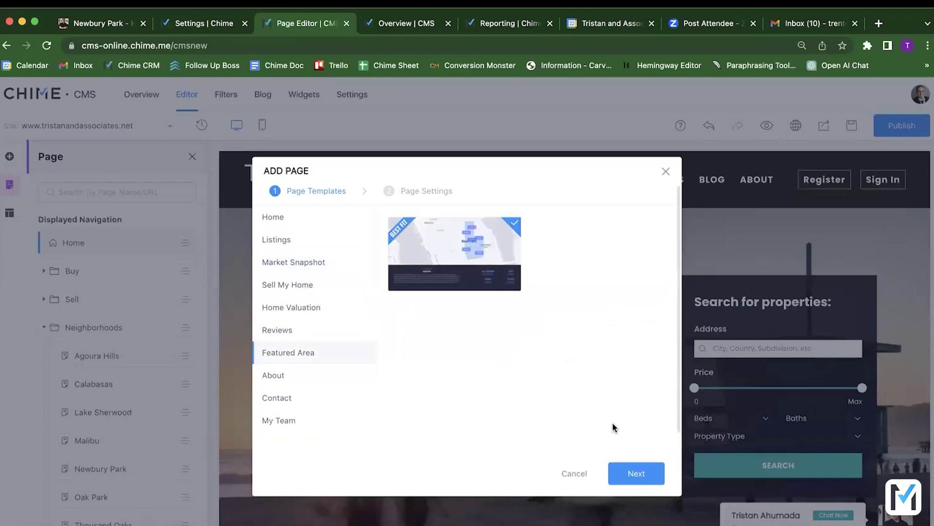
left_click(640, 482)
scroll(424, 334, "down", 2)
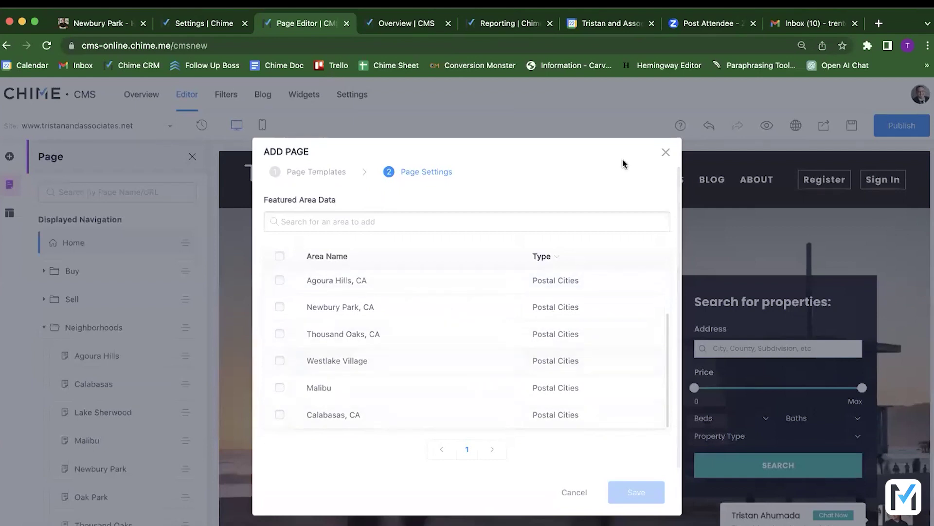
left_click(576, 488)
Step: Look through the page list down to the Hidden Navigation pages
scroll(86, 416, "down", 10)
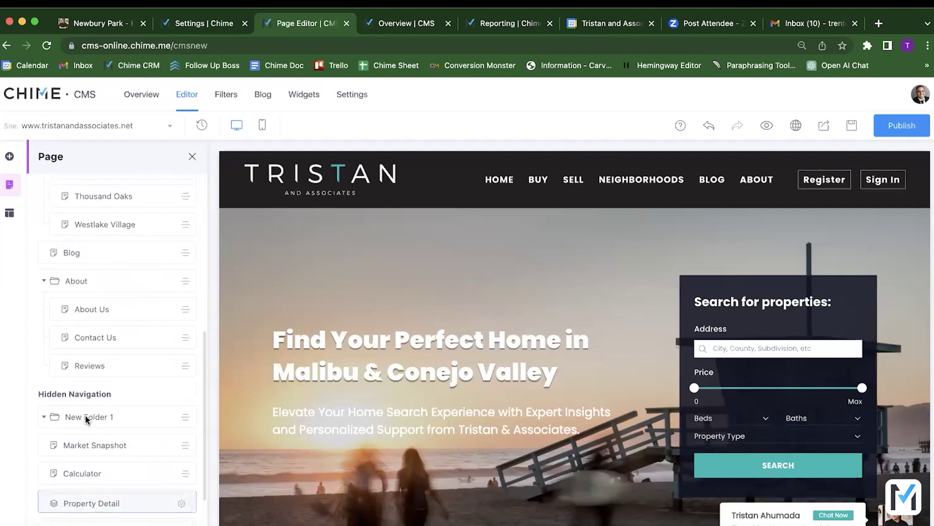